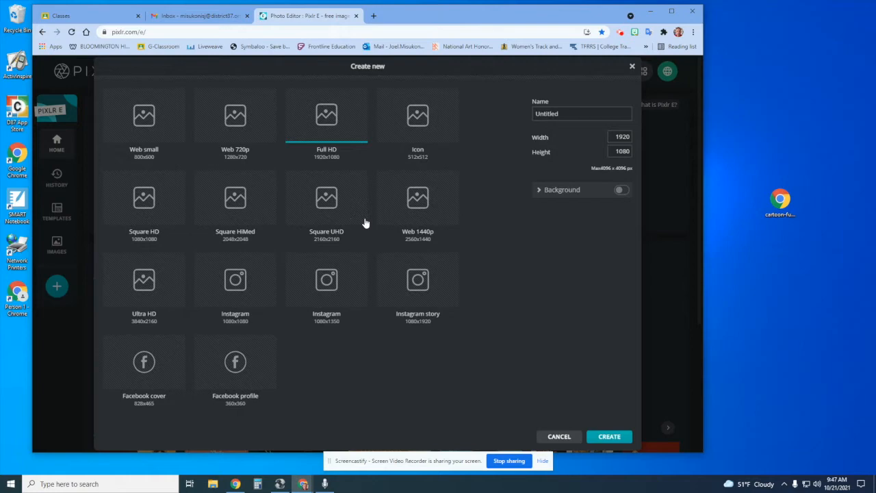
Name the new image Header.
click(581, 117)
key(Tab)
click(572, 116)
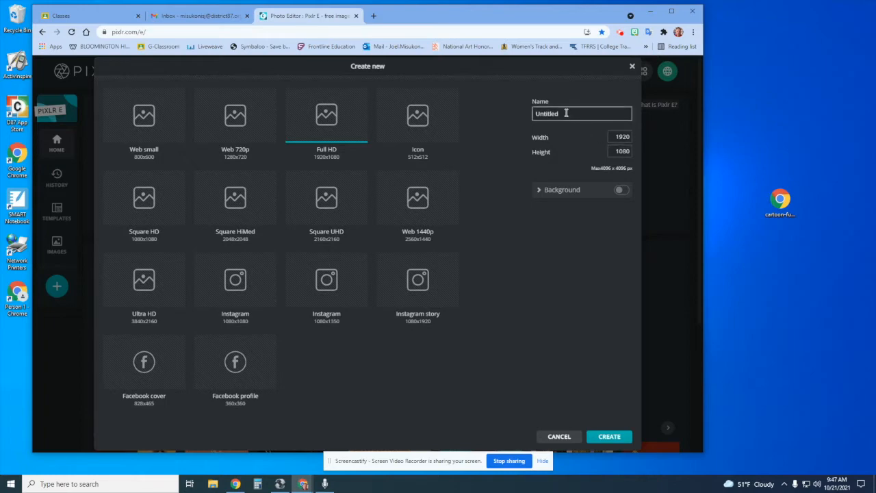
click(566, 113)
drag(566, 113, 508, 110)
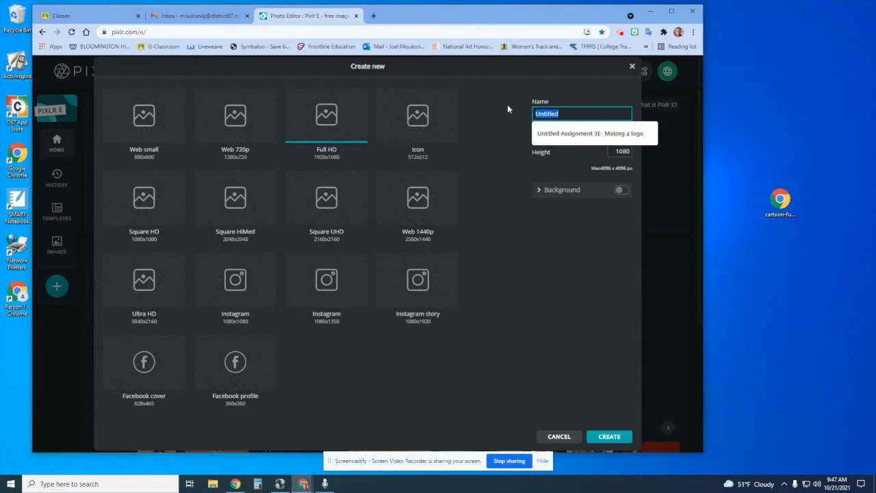
text(Header)
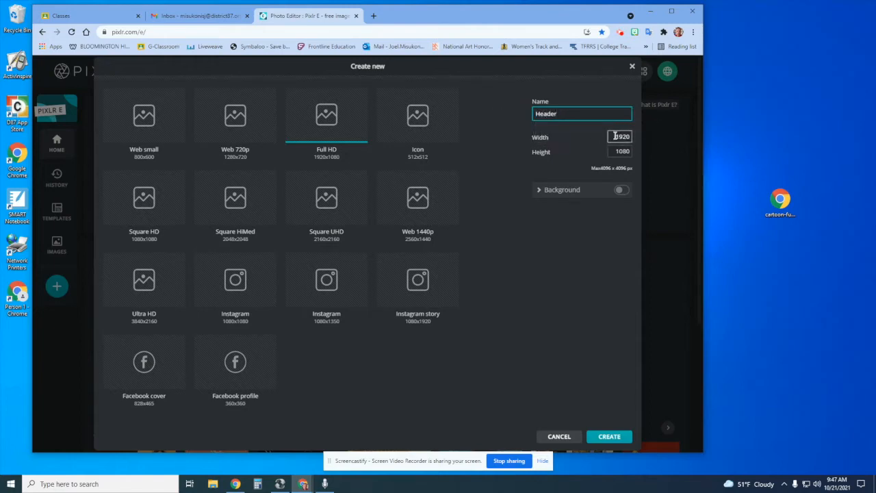
Create the image at 1000 px wide and 300 px high, and collapse the Navigate section.
drag(612, 136, 629, 138)
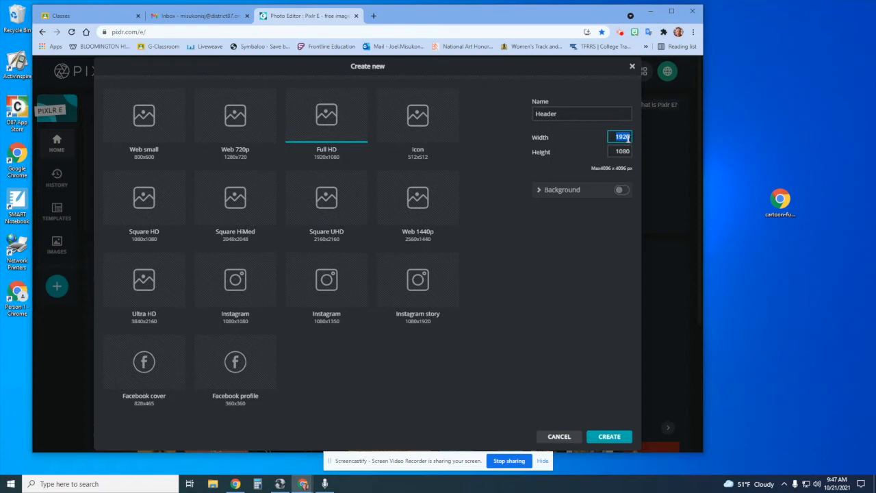
text(1000)
drag(615, 151, 624, 152)
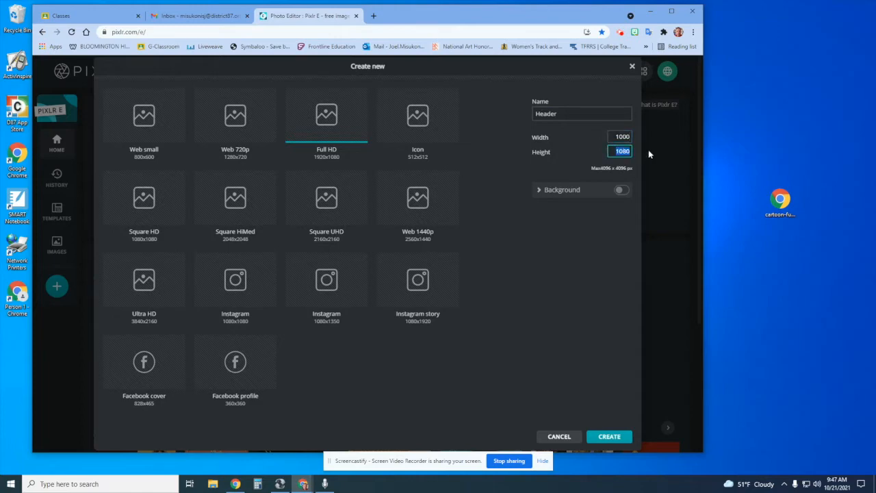
text(3)
click(609, 436)
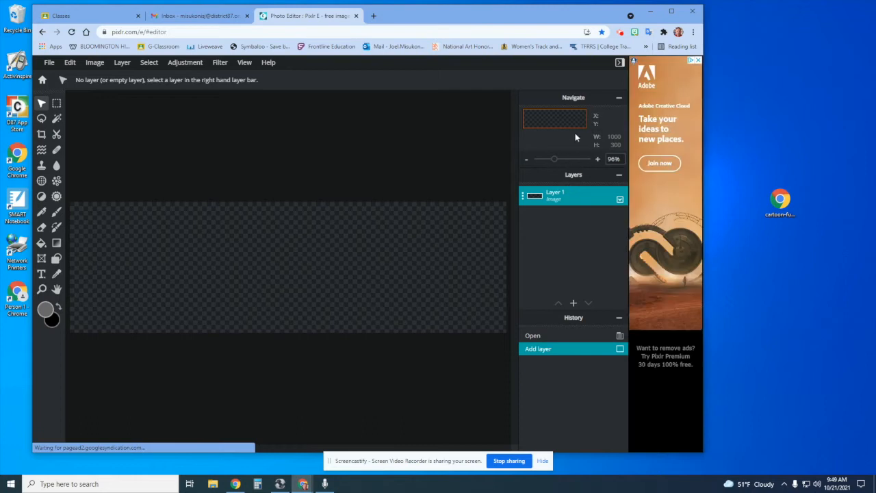
click(620, 100)
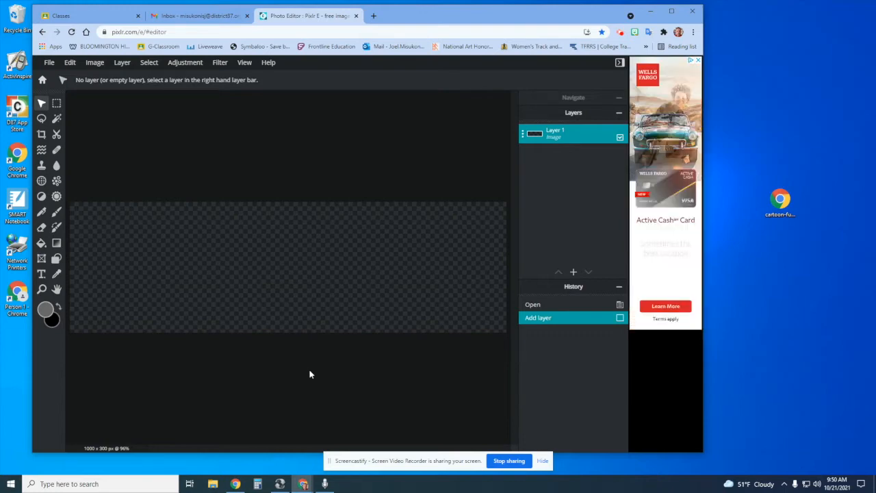
Search Google in a new browser tab for "dog on white background".
click(373, 15)
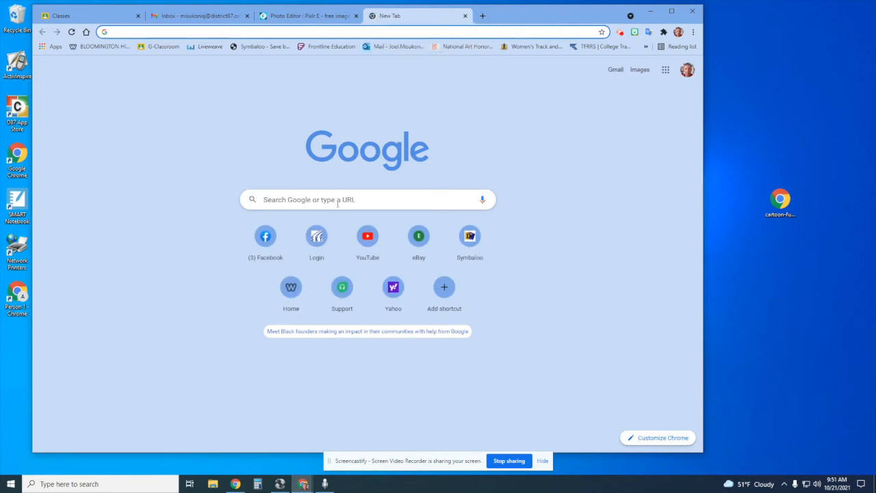
click(337, 200)
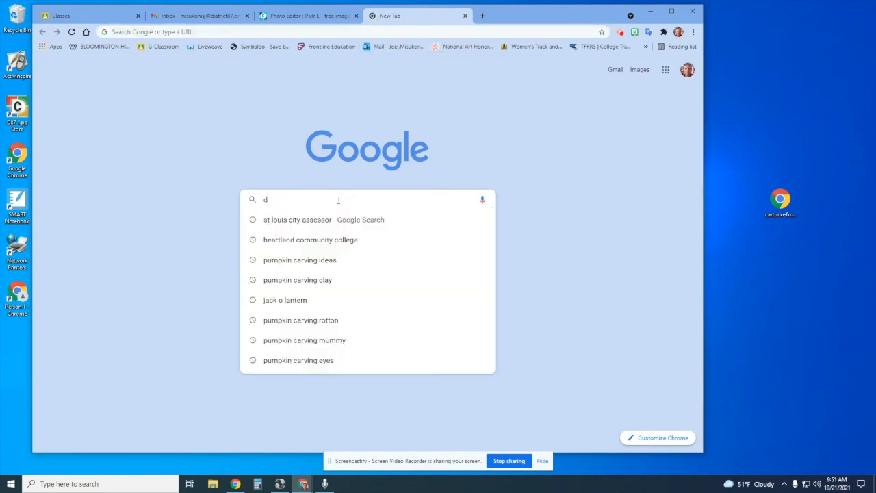
text(dog on)
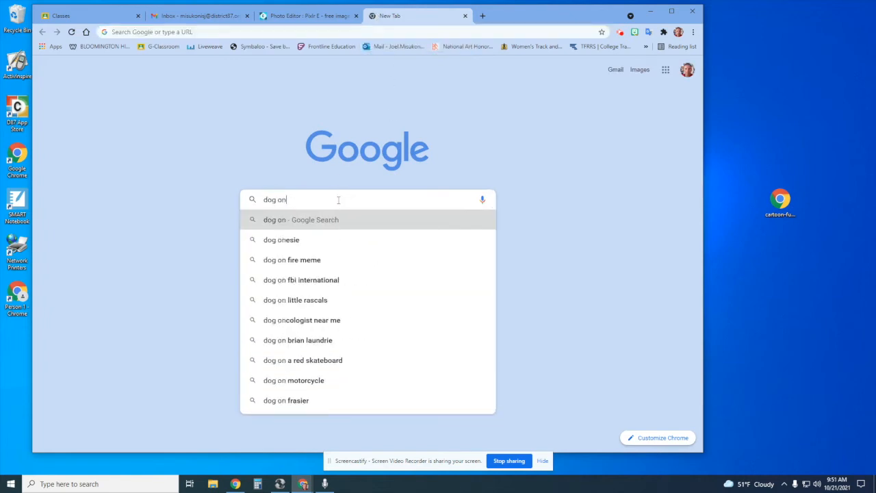
text( w)
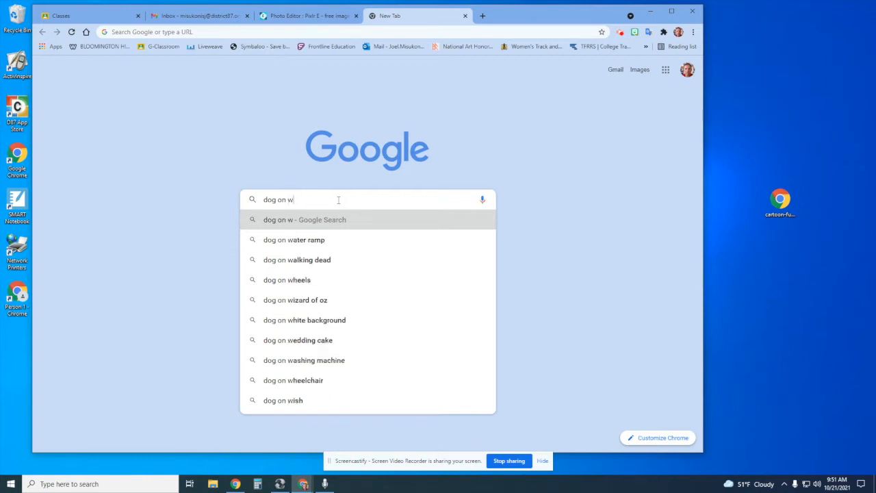
text(hite back)
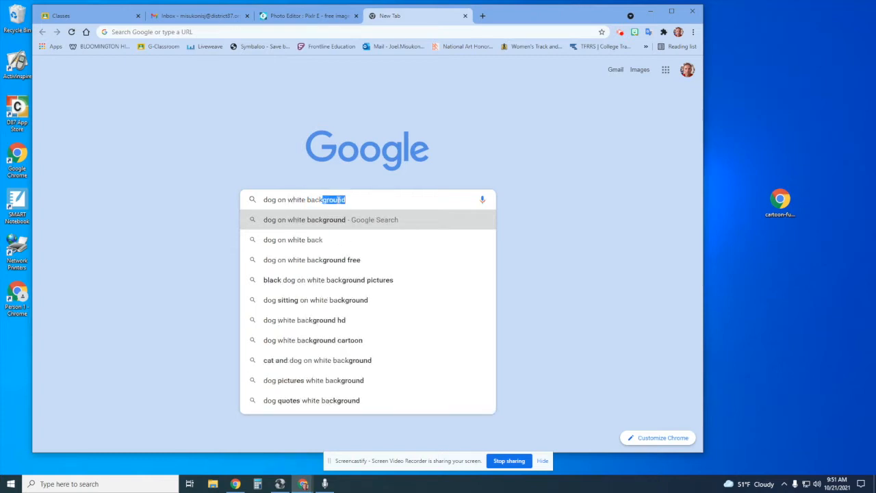
text(ground)
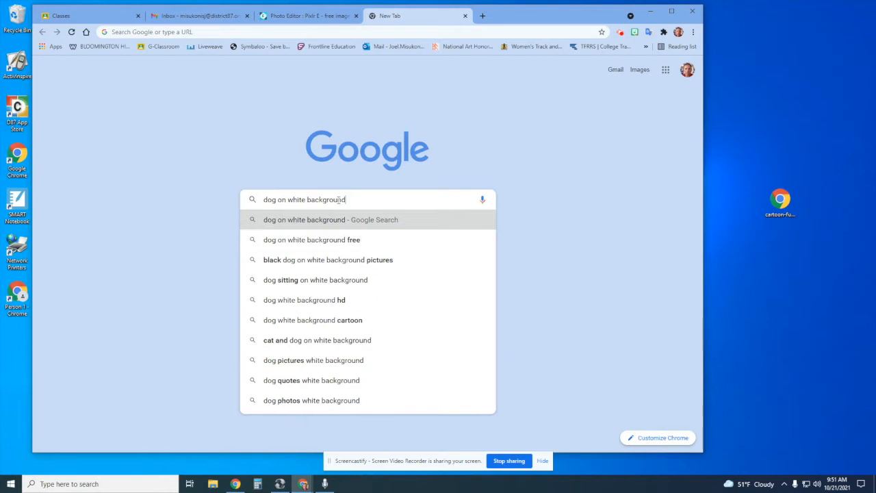
key(Return)
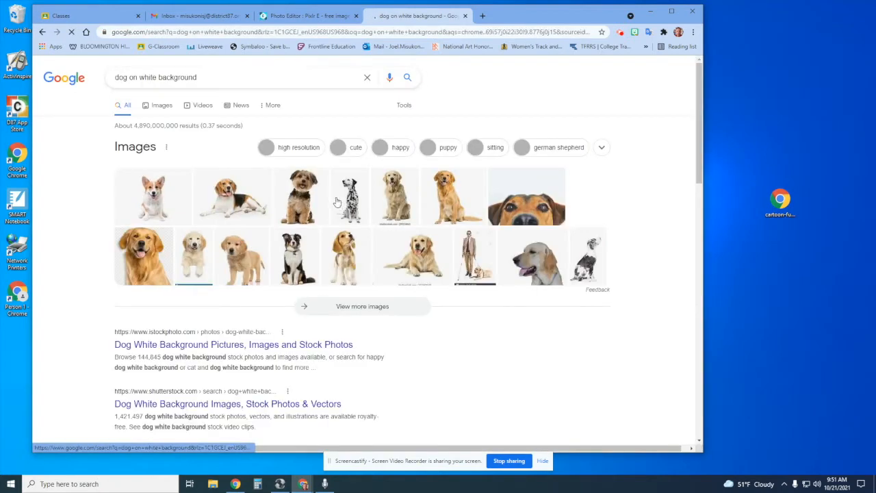
Show the image results for the dog search and open the image size filter options.
click(159, 105)
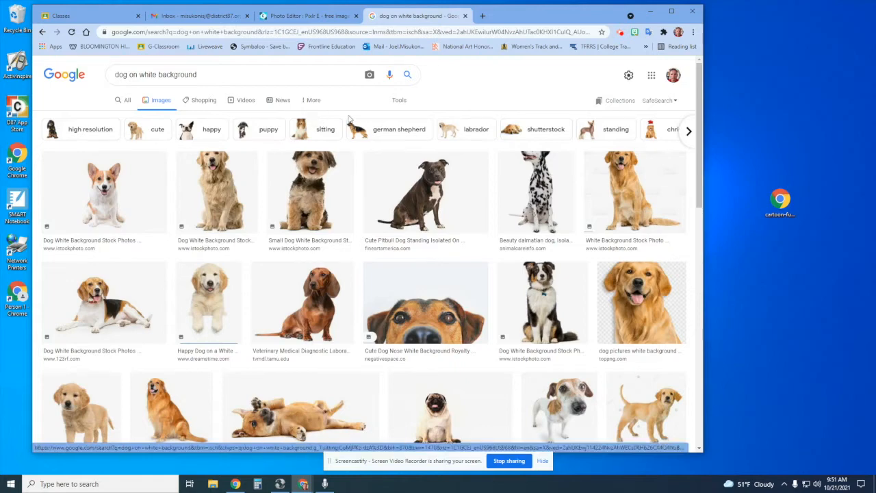
click(399, 102)
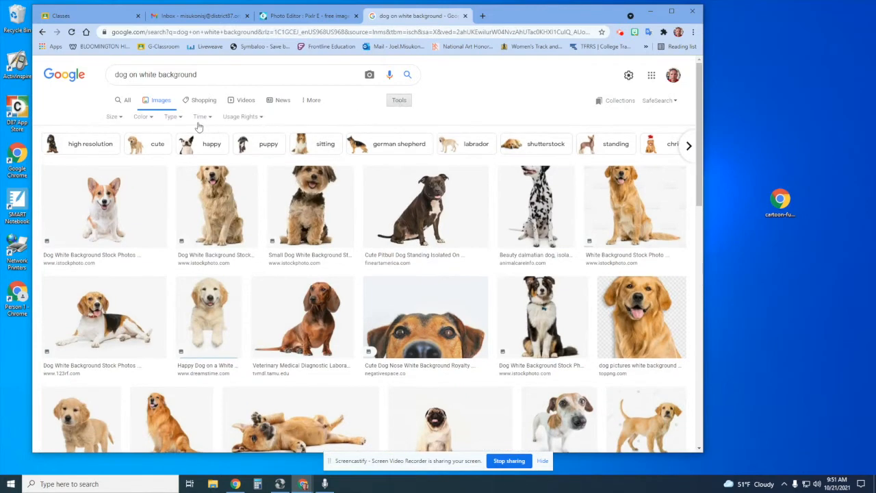
click(115, 117)
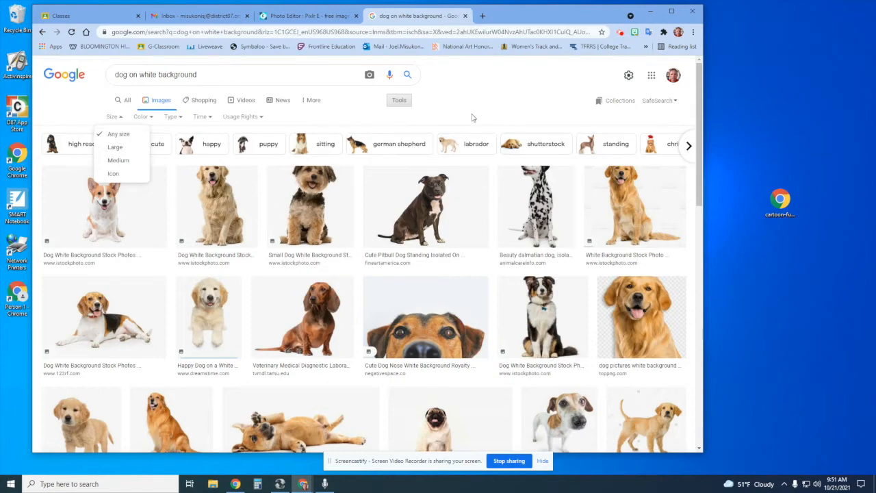
Browse the dog pictures and preview the little golden retriever puppy standing on a white background from Dreamstime.
scroll(456, 244, down, 5)
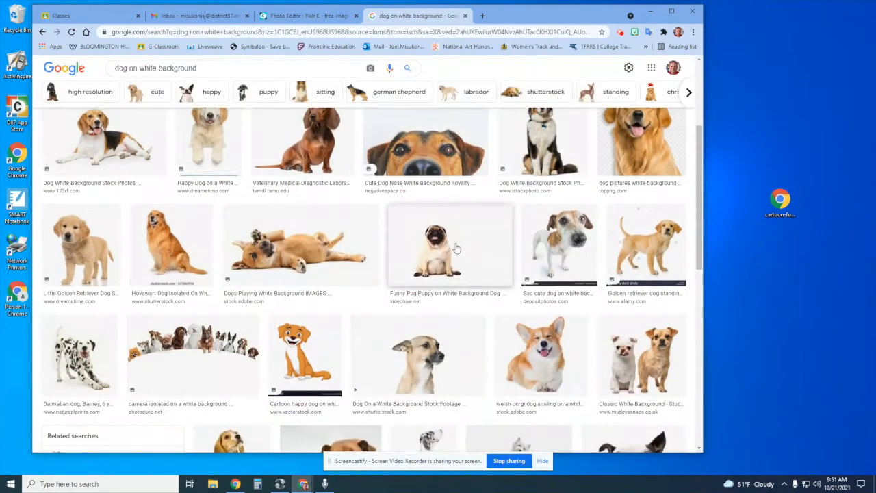
scroll(456, 248, down, 1)
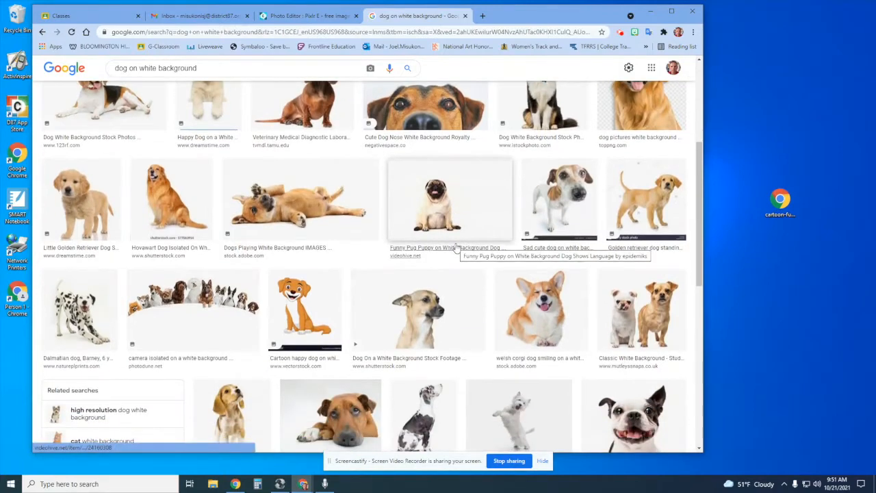
scroll(457, 247, down, 1)
scroll(460, 246, down, 5)
scroll(461, 243, up, 8)
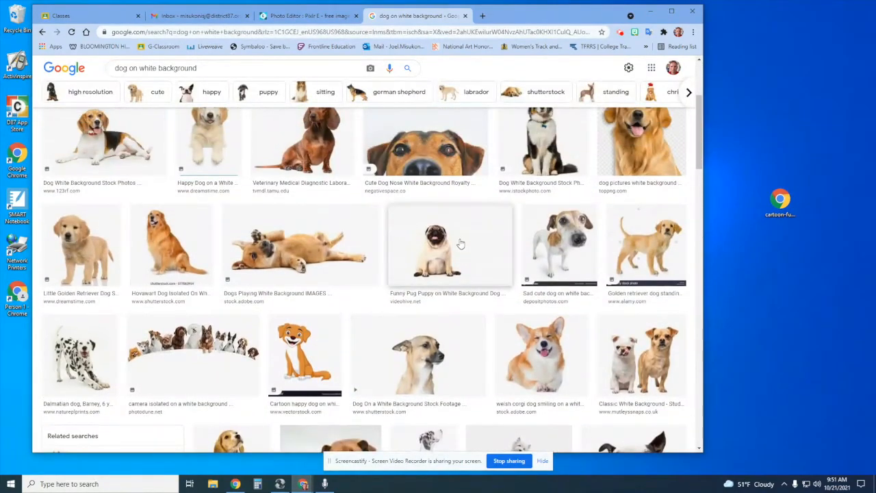
scroll(461, 245, up, 2)
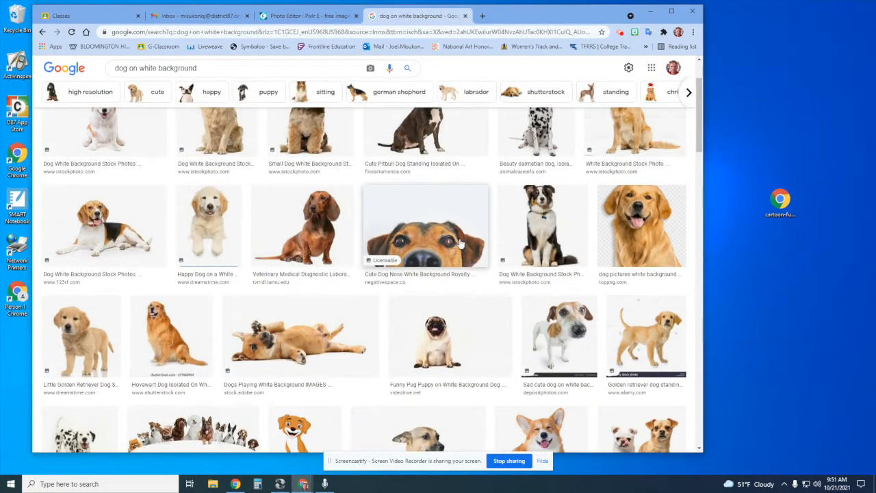
scroll(461, 243, down, 1)
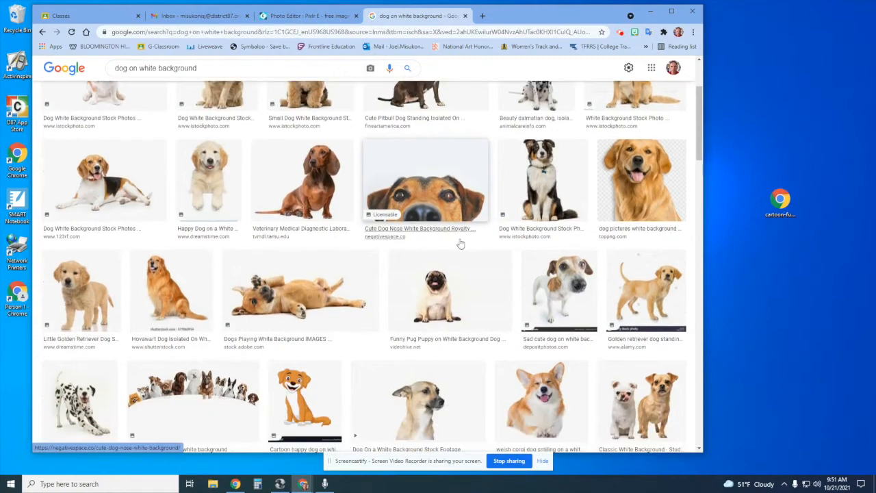
click(81, 284)
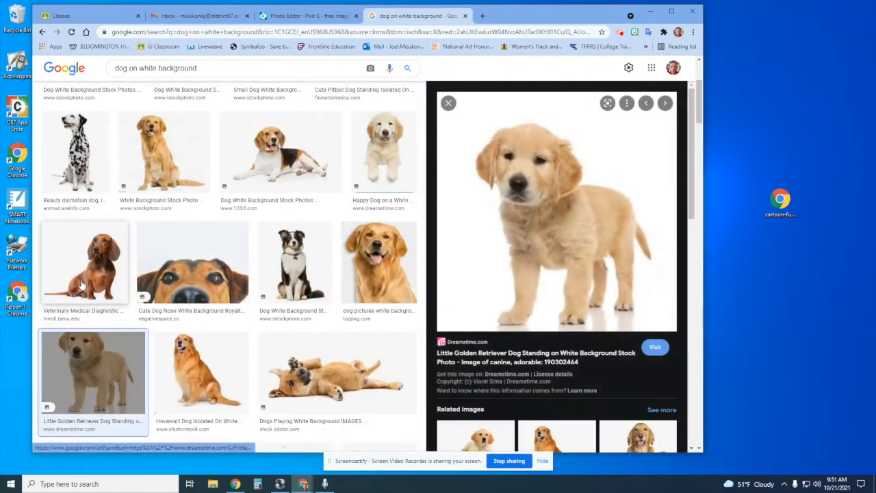
Save the golden retriever puppy picture to the Desktop as a JPEG image and show the downloaded file in its folder.
right_click(578, 234)
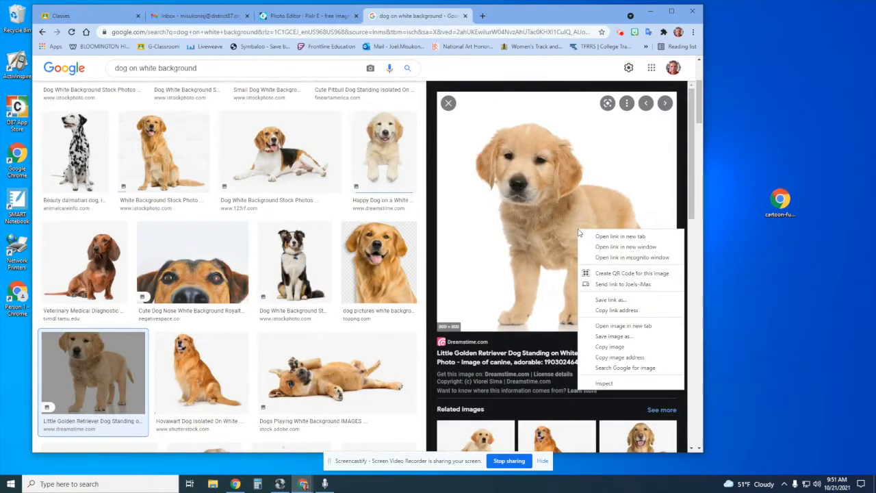
click(619, 337)
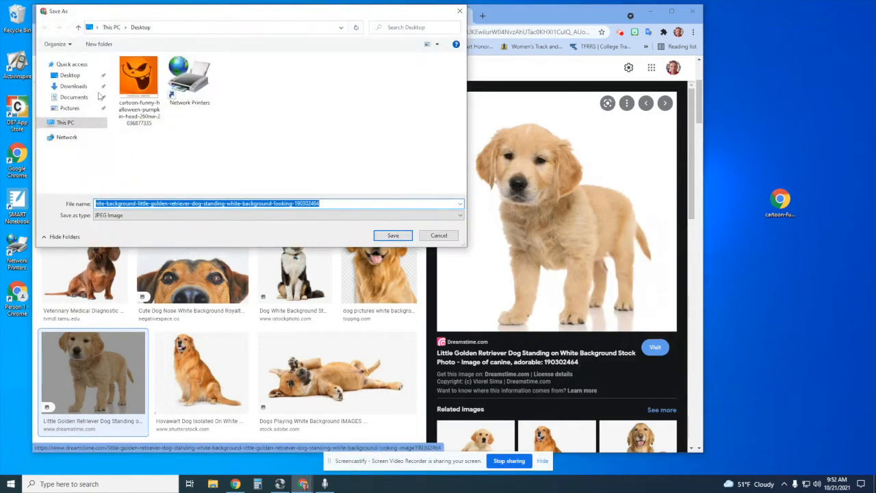
click(71, 77)
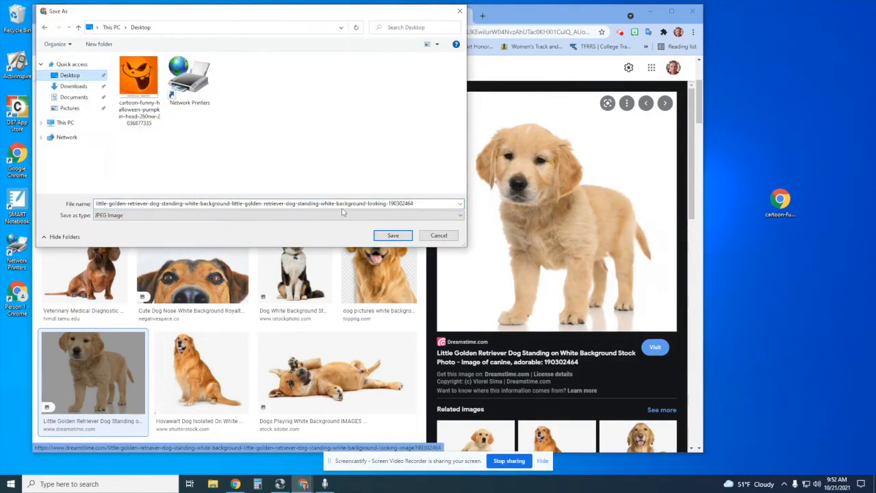
click(392, 235)
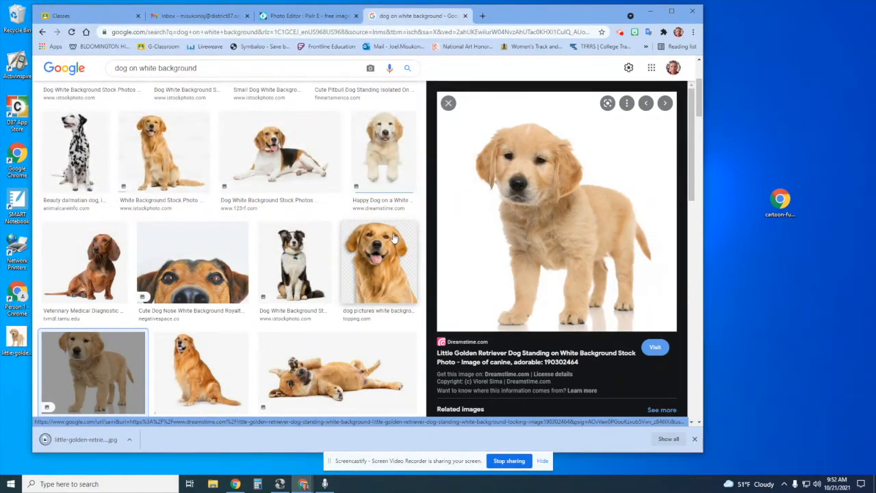
click(668, 439)
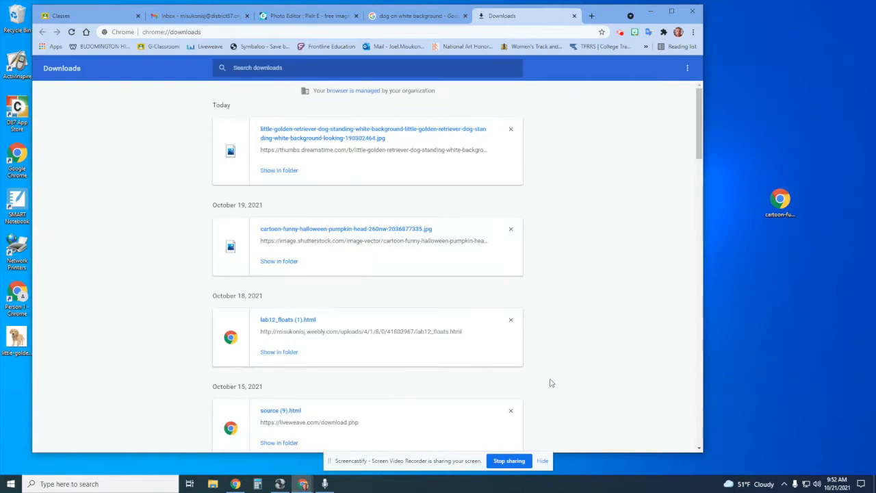
click(284, 171)
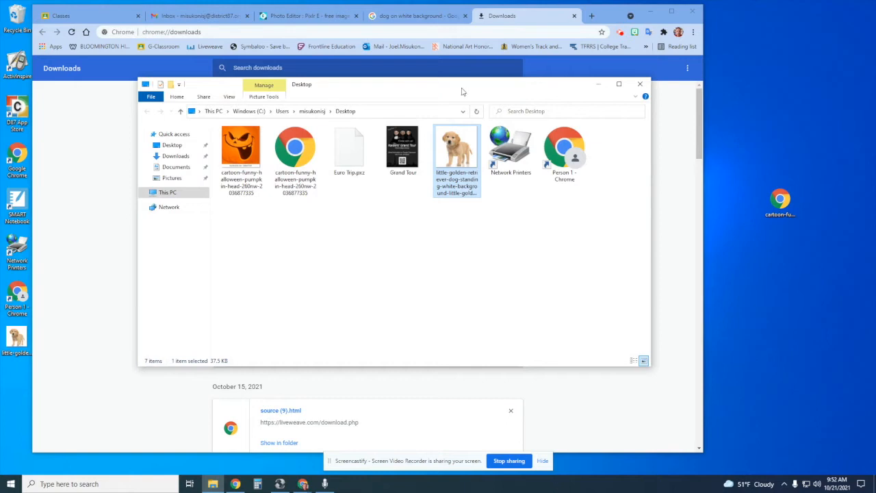
Return to Pixlr E and create a second blank image with the Full HD preset, 1920 x 1080.
click(325, 17)
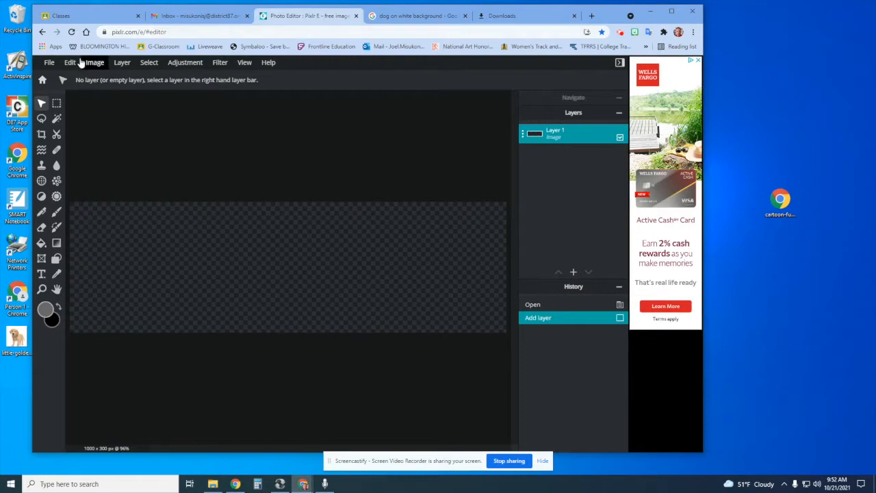
click(52, 64)
click(56, 64)
click(53, 65)
click(52, 78)
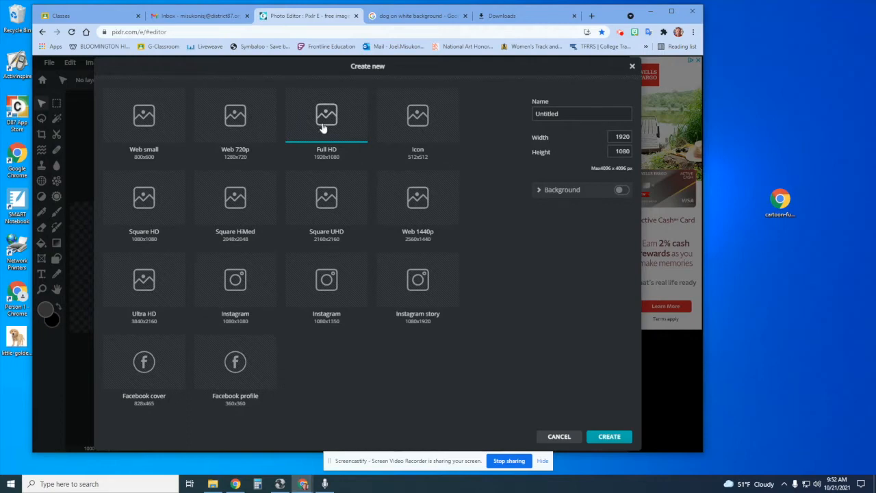
click(610, 436)
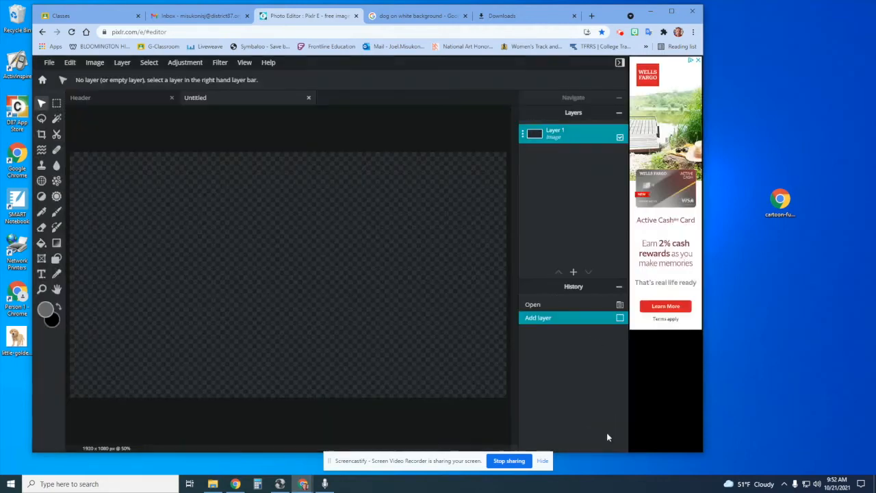
Add the little golden retriever picture from the Desktop as an image layer in the untitled 1920 x 1080 image.
click(122, 99)
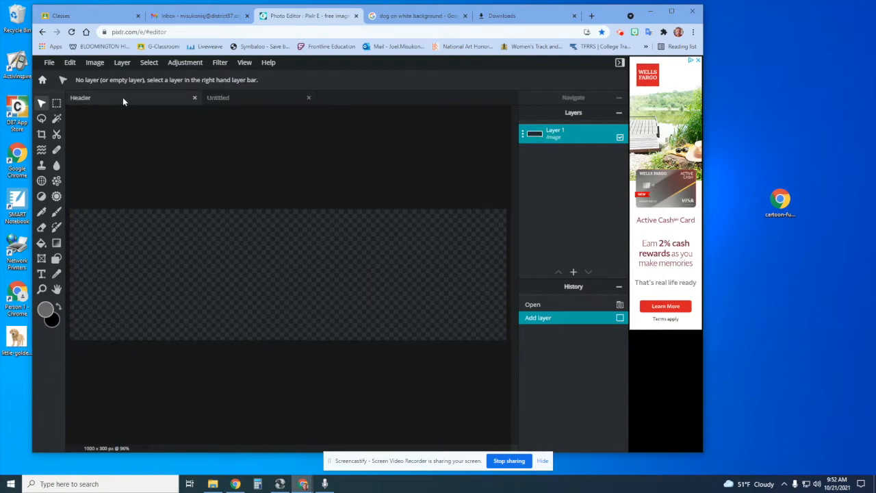
click(235, 100)
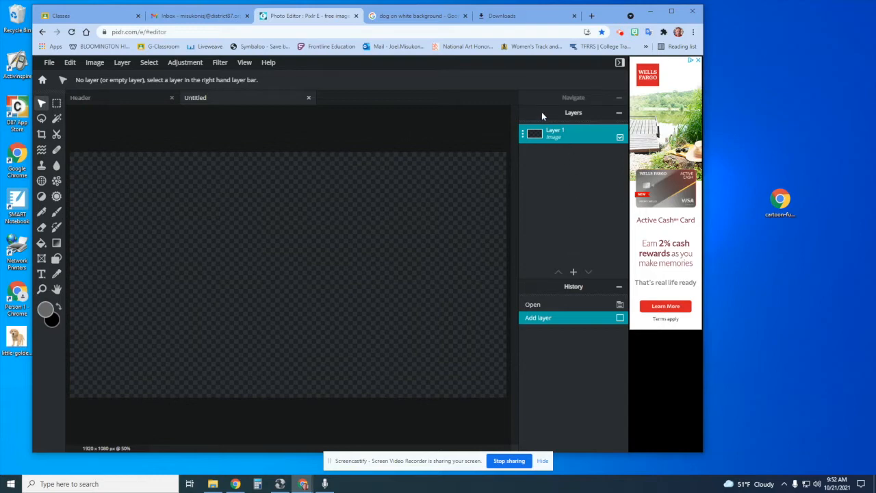
click(573, 273)
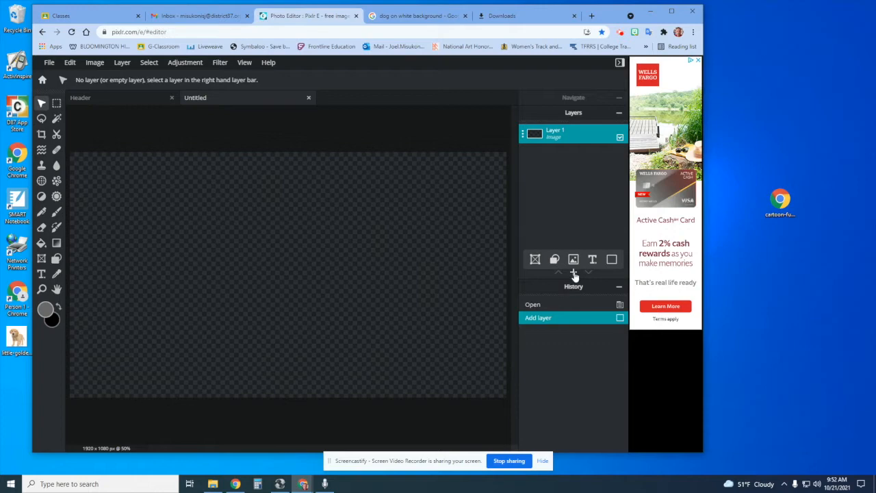
mouse_move(575, 272)
click(573, 259)
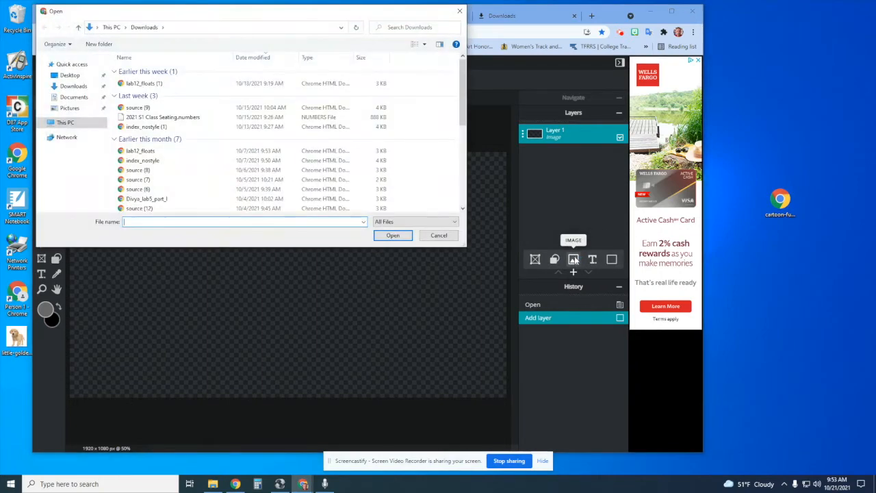
click(71, 78)
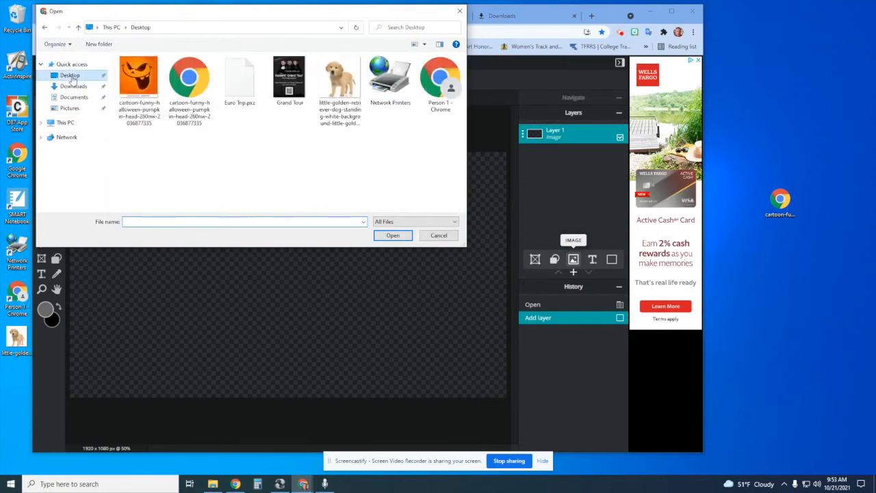
click(337, 81)
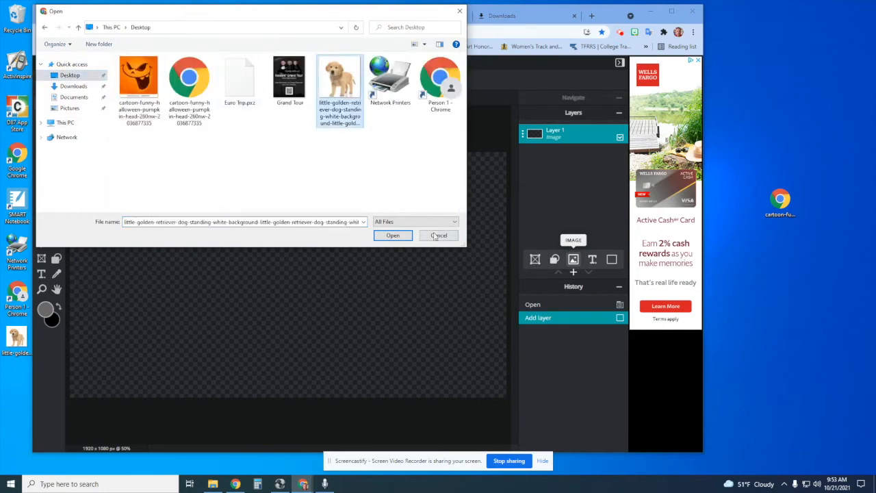
click(390, 235)
Enlarge the puppy layer to about 1043 x 1043 px and position it at about X 396, Y 0.
drag(335, 255, 301, 239)
drag(346, 350, 401, 403)
drag(376, 361, 369, 342)
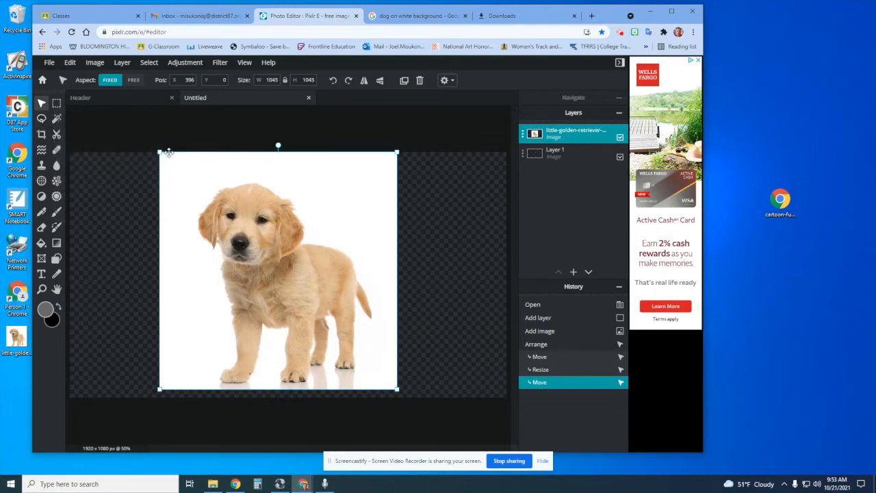
Select the white background around the puppy with the Wand at tolerance 32 and maximize the browser window.
click(57, 119)
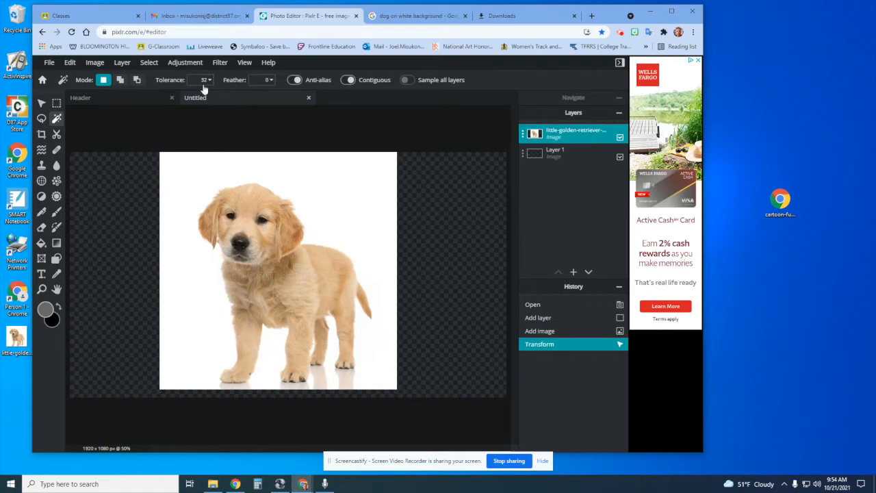
click(304, 177)
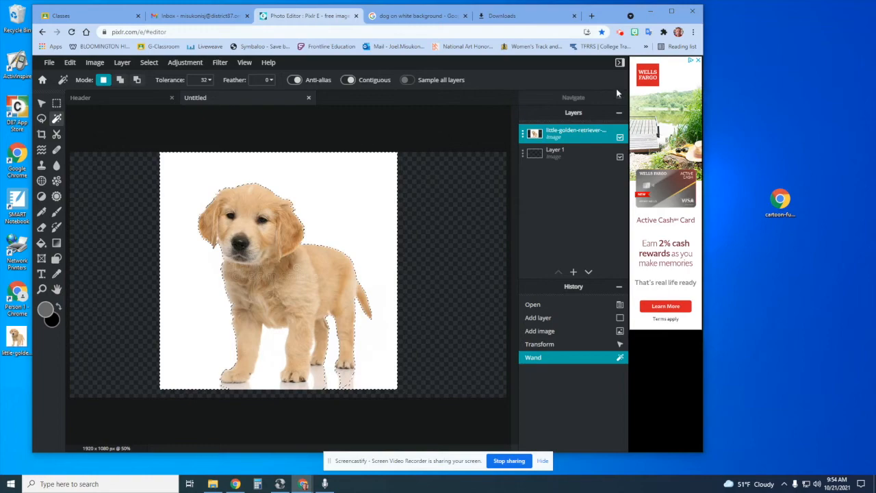
click(671, 11)
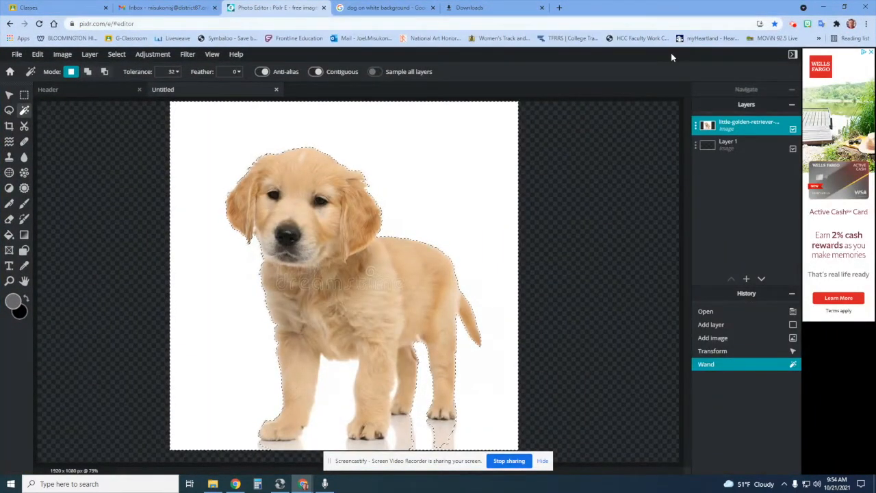
Add the white gap between the front legs to the wand selection and delete the selected background.
key(alt)
key(ctrl+plus)
key(ctrl+plus)
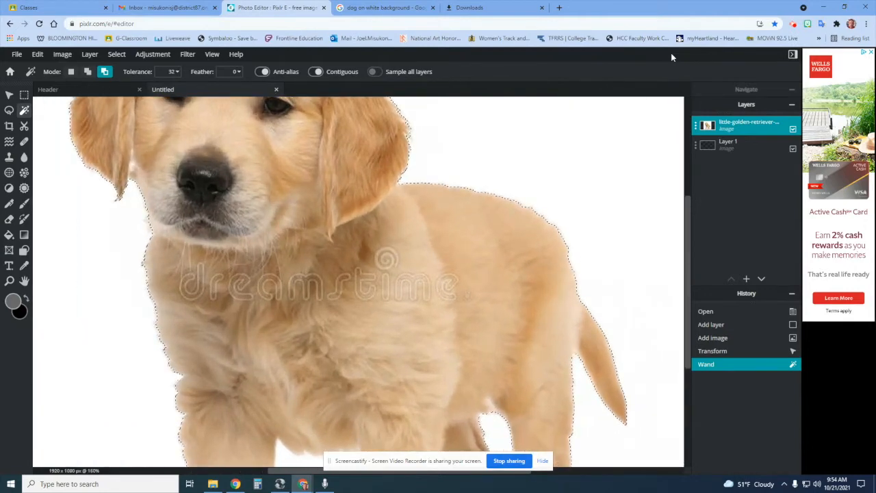
key(ctrl+minus)
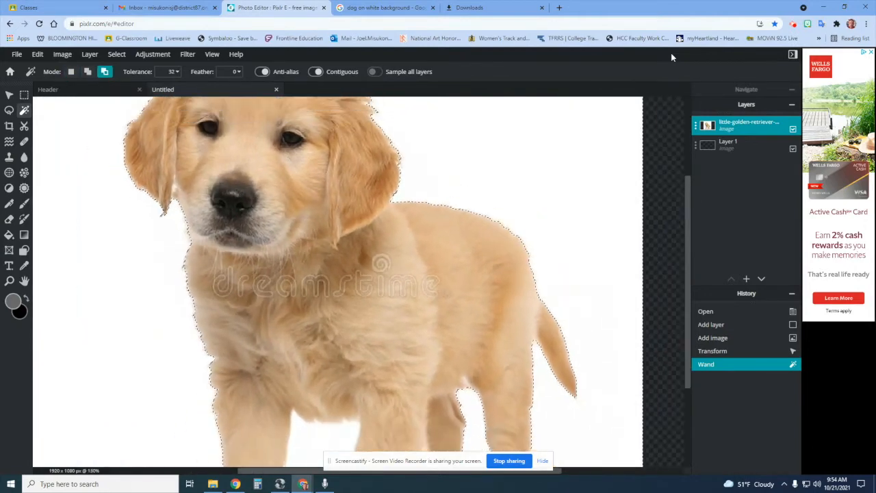
key(ctrl+plus)
key(ctrl+plus)
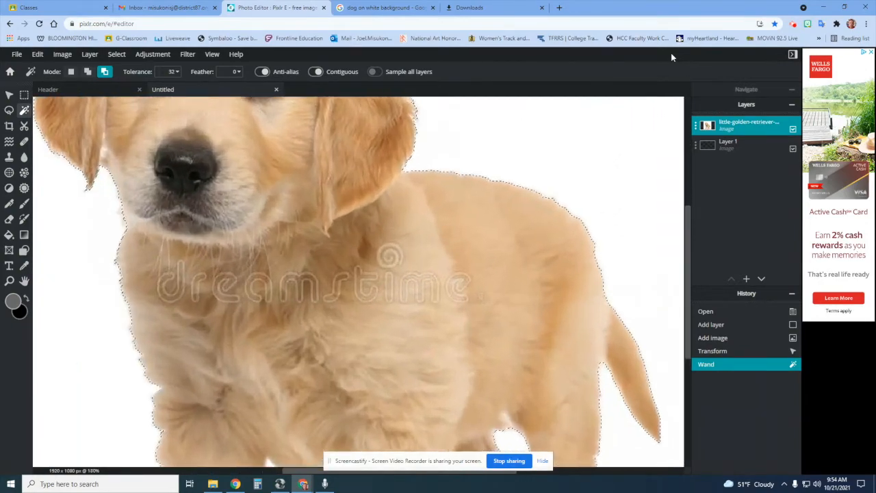
key(ctrl+minus)
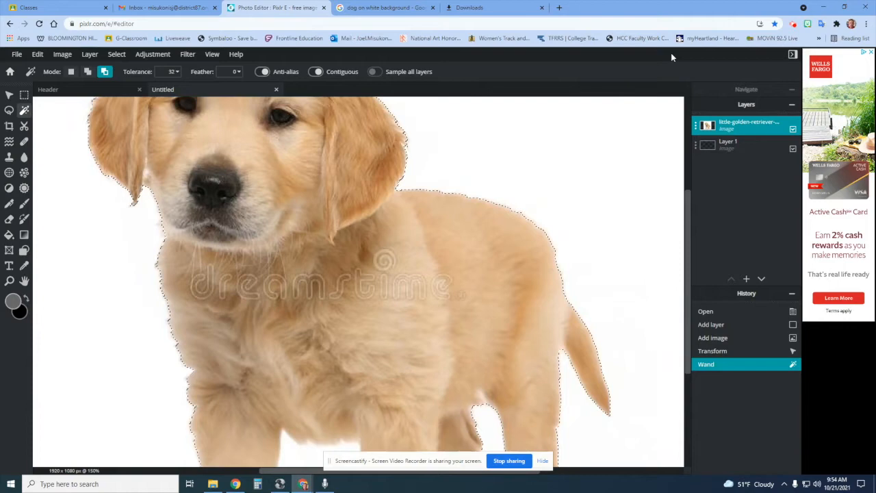
key(ctrl+minus)
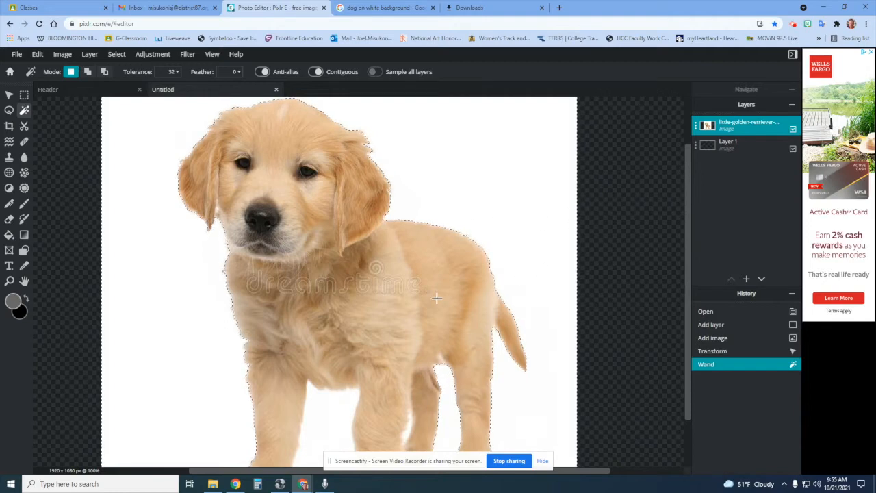
drag(389, 332, 479, 322)
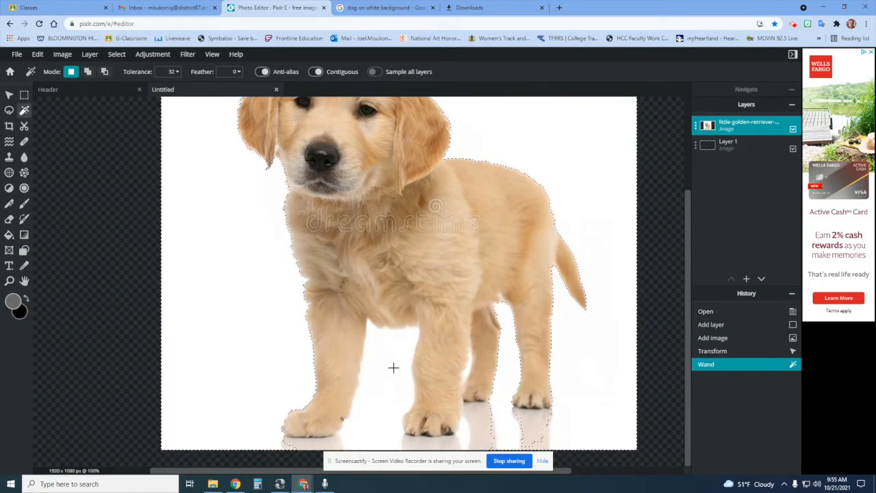
key(shift)
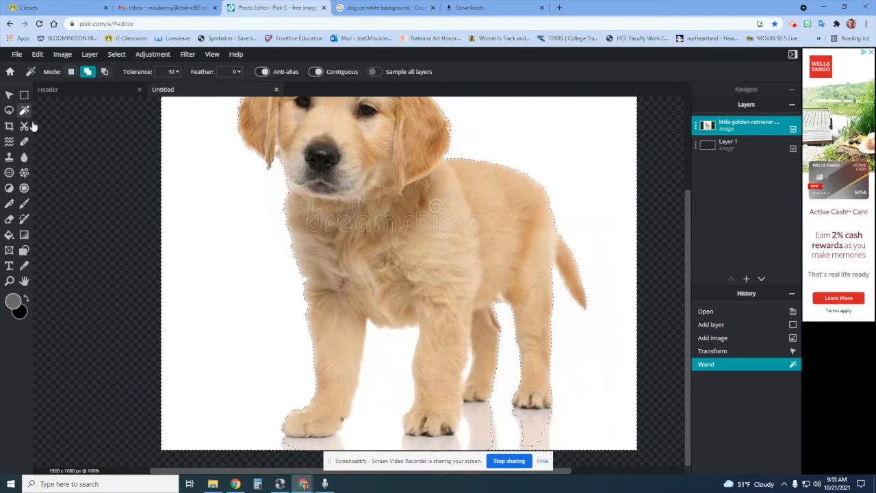
click(389, 359)
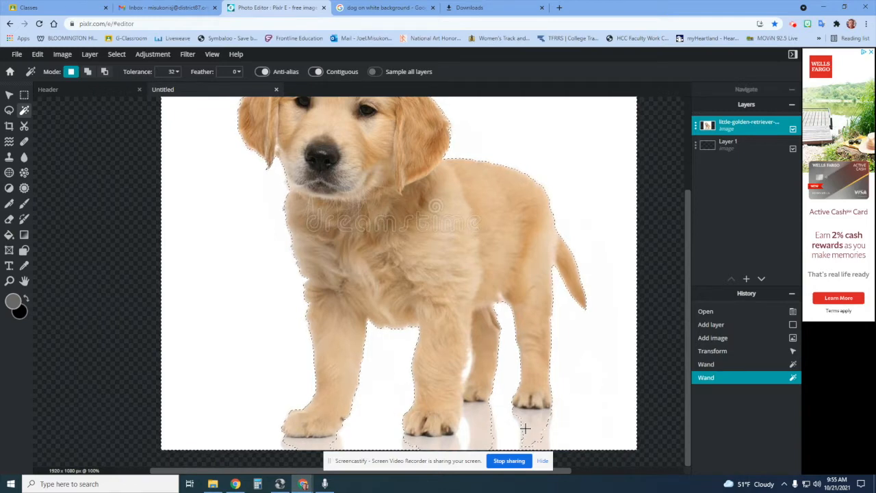
key(Delete)
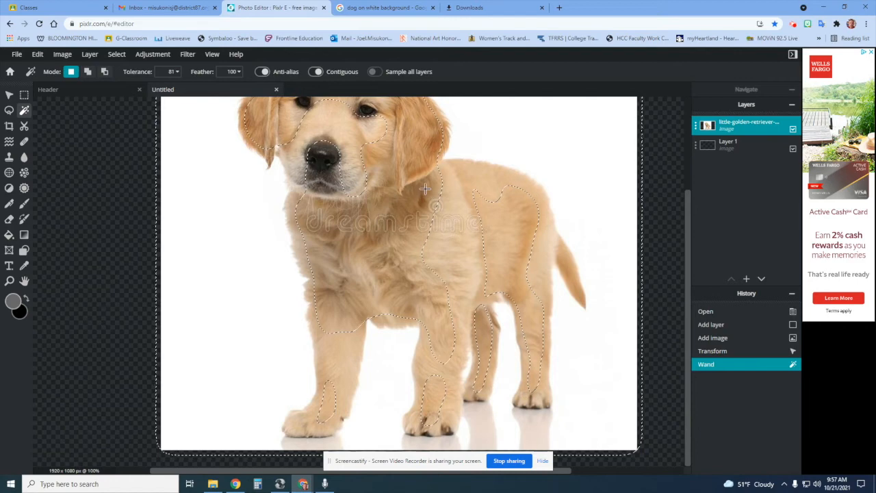
Lower the Wand tolerance to 20 and deselect the current selection on the puppy layer.
click(177, 72)
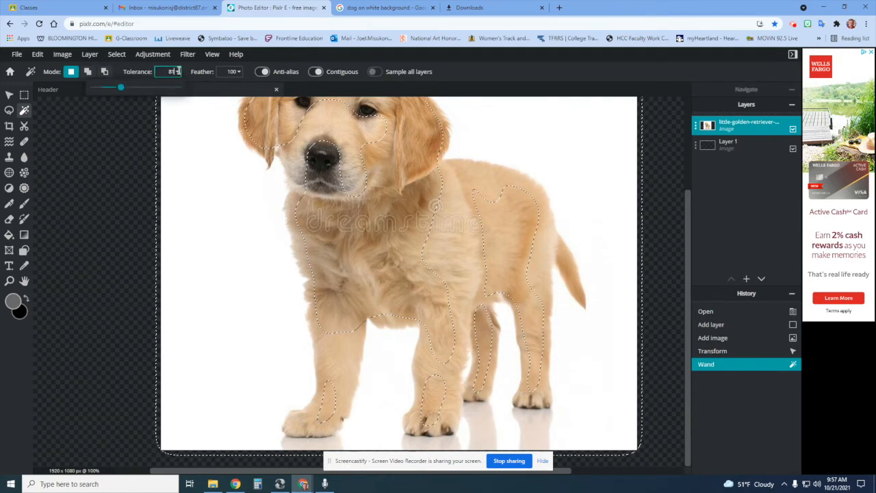
drag(120, 91, 101, 90)
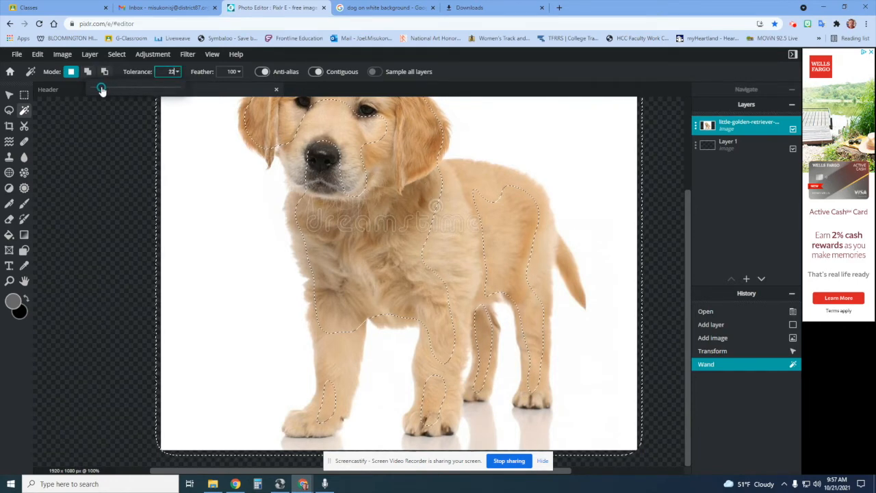
click(117, 54)
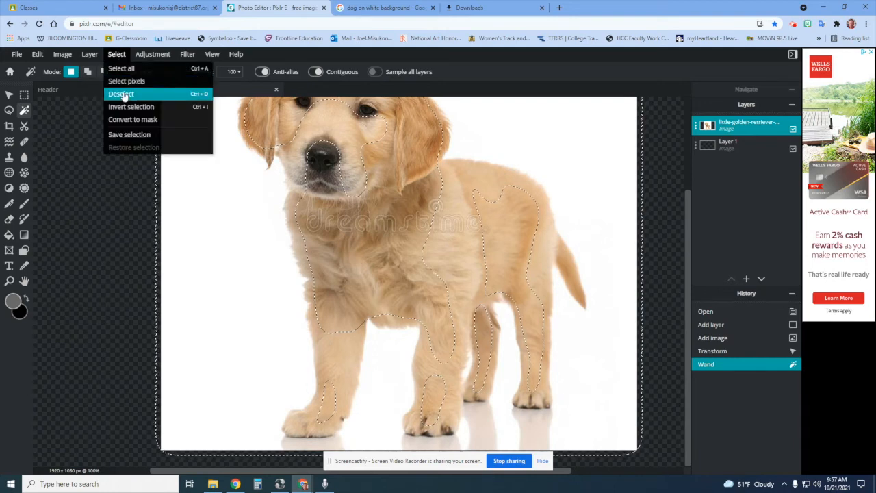
click(117, 55)
key(alt)
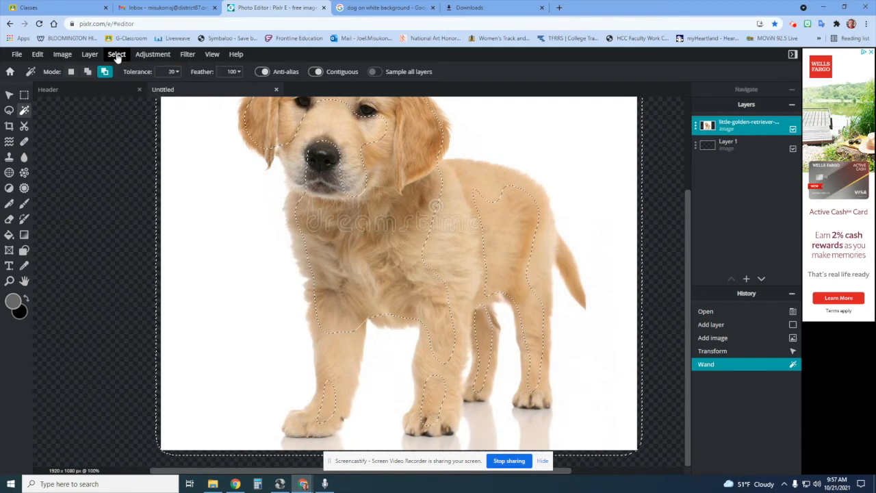
key(ctrl+d)
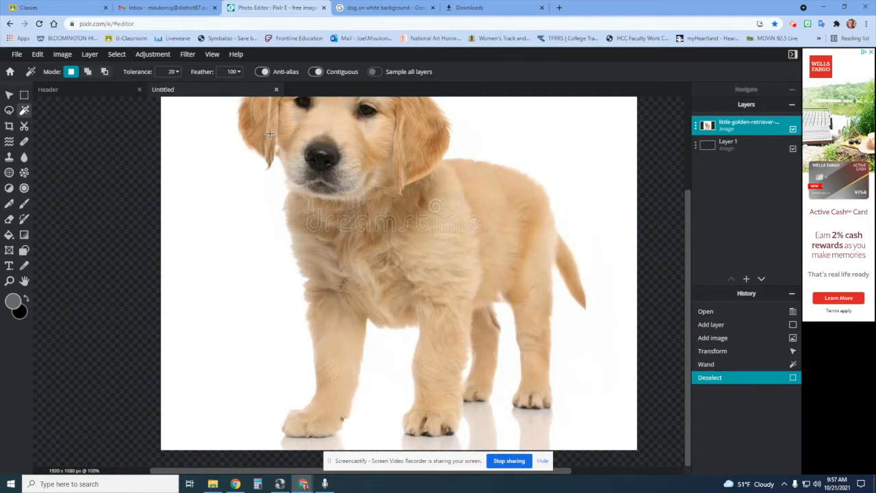
Using the Wand at tolerance 32 and feather 10, select the white background plus the gap between the front legs and delete it.
click(227, 142)
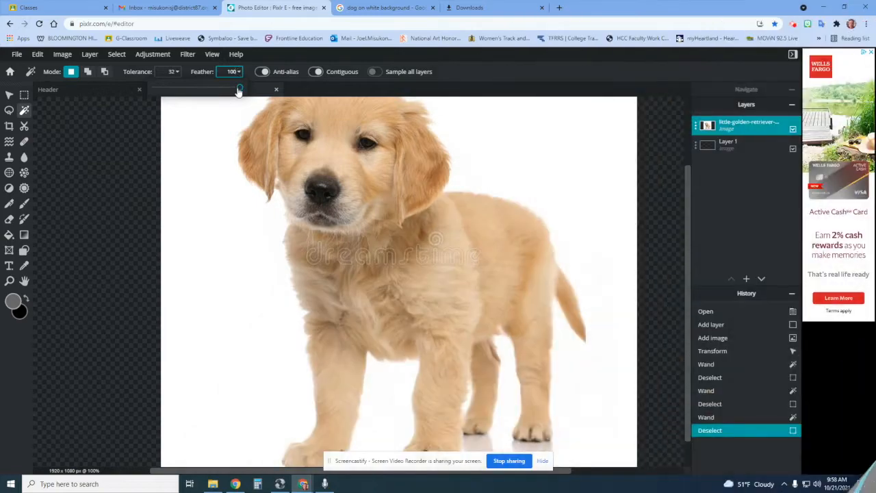
drag(238, 91, 161, 89)
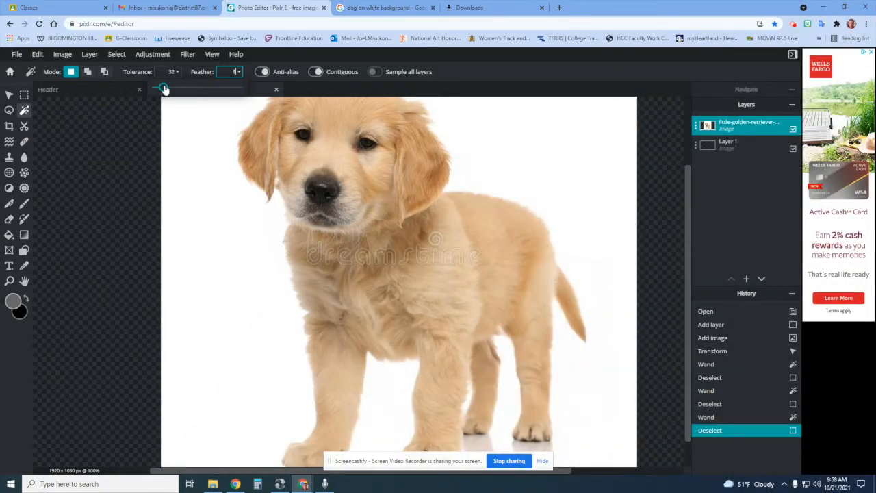
click(218, 138)
key(shift)
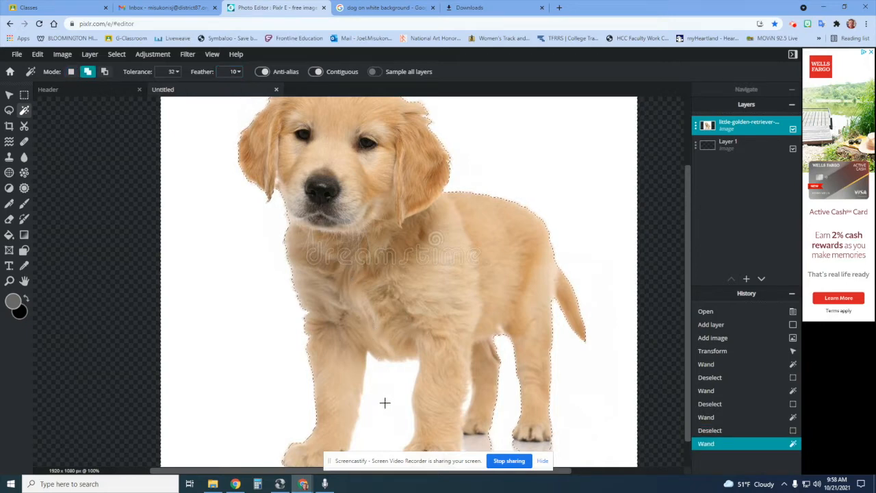
shift+click(384, 399)
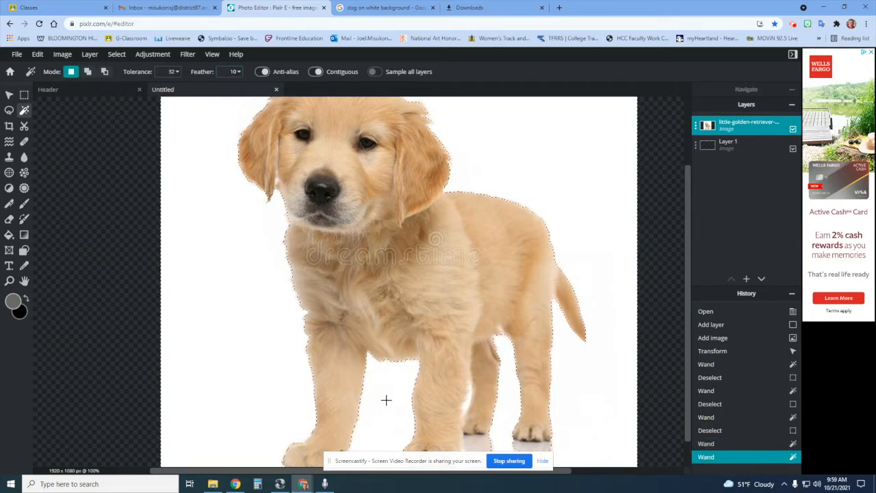
key(Delete)
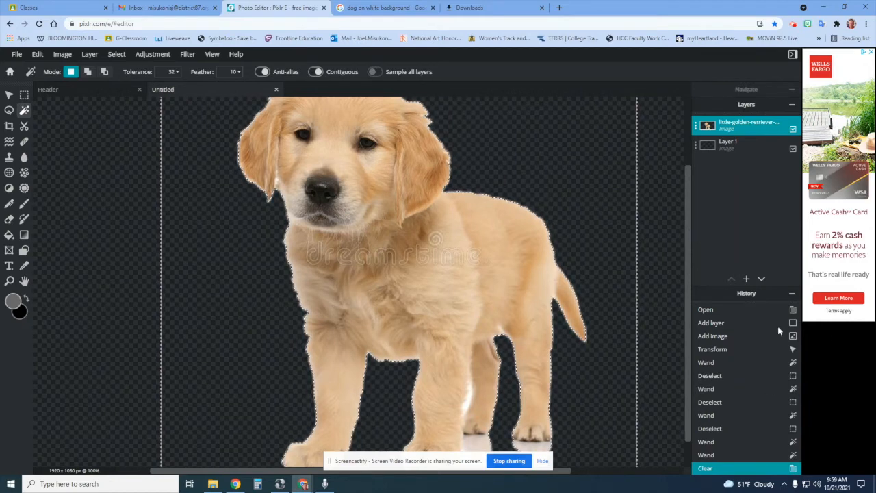
Deselect the cleared background area around the puppy.
scroll(684, 260, down, 1)
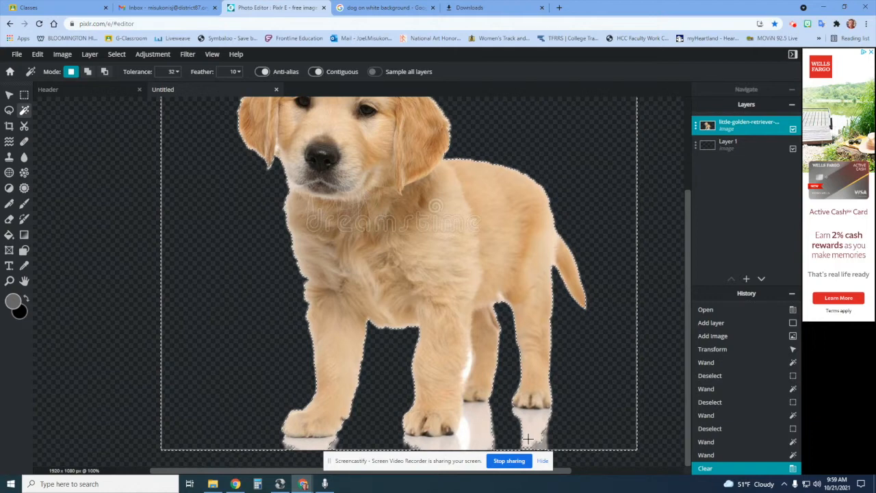
key(ctrl+d)
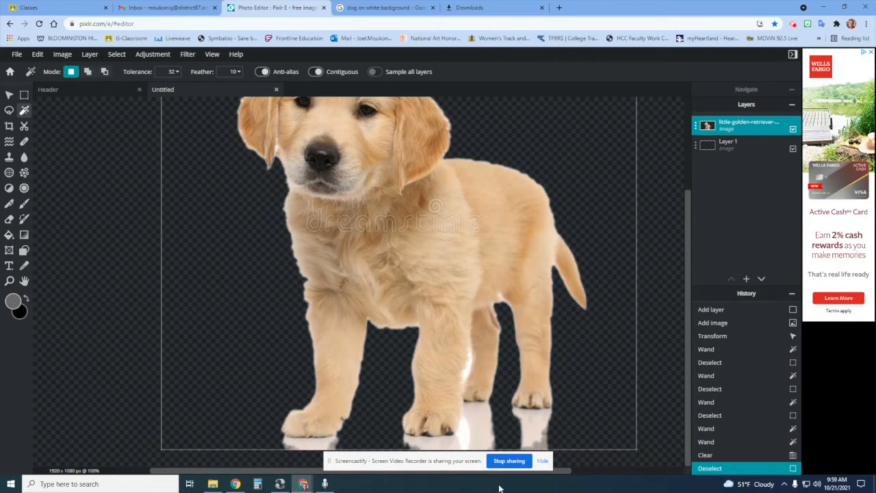
click(116, 54)
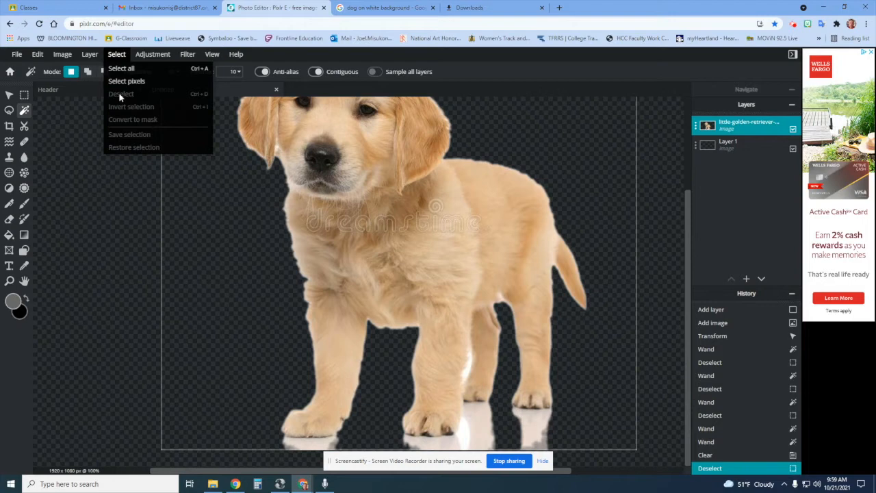
click(124, 55)
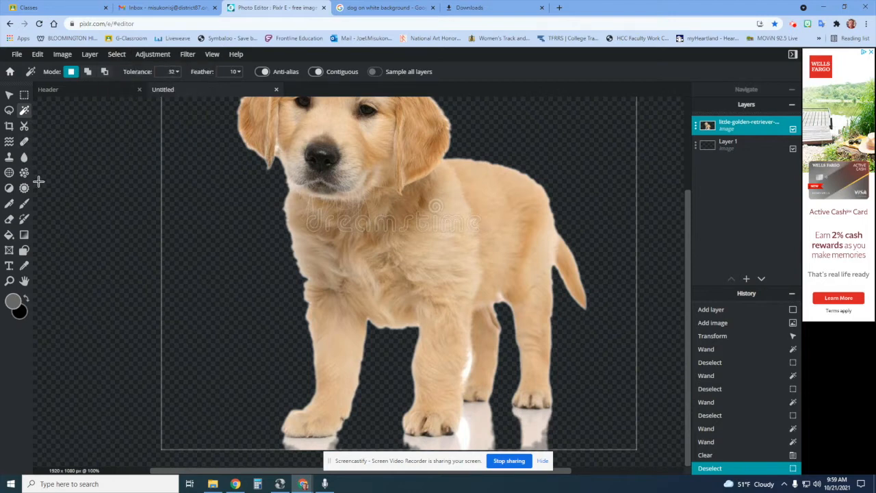
Erase the white reflections beneath the puppy's hind paws with the Eraser.
click(9, 219)
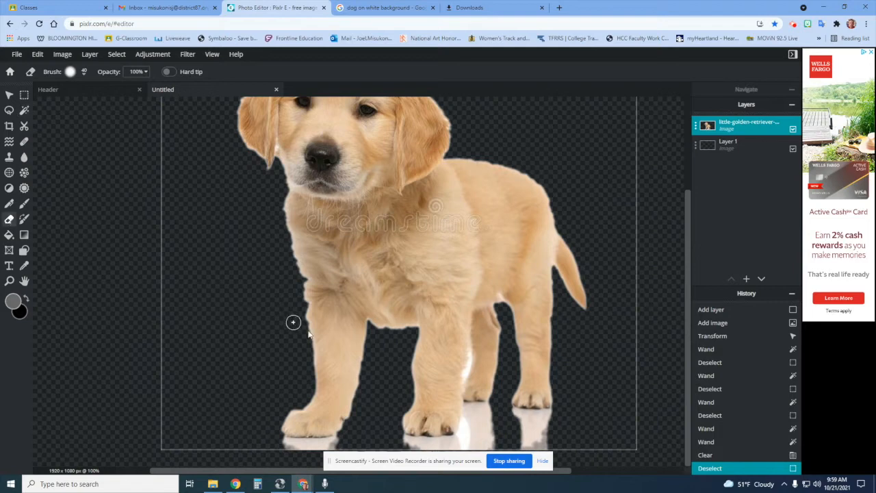
mouse_move(564, 446)
mouse_down()
mouse_move(518, 442)
mouse_move(549, 429)
mouse_move(524, 428)
mouse_move(546, 421)
mouse_move(524, 418)
mouse_move(513, 419)
mouse_move(507, 453)
mouse_move(487, 441)
mouse_move(492, 414)
mouse_move(479, 411)
mouse_move(475, 445)
mouse_move(462, 458)
mouse_move(397, 448)
mouse_up()
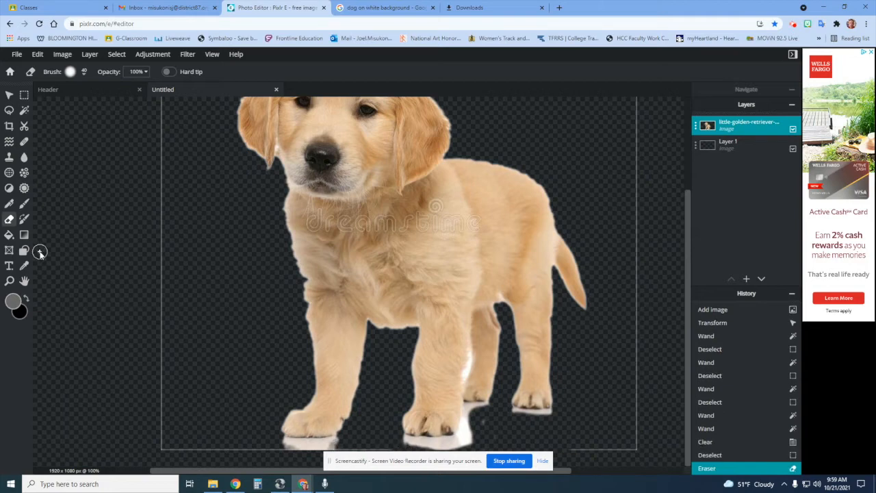
Lower the Wand tolerance to 19, select the white reflection beneath the left front paw and delete it.
click(23, 111)
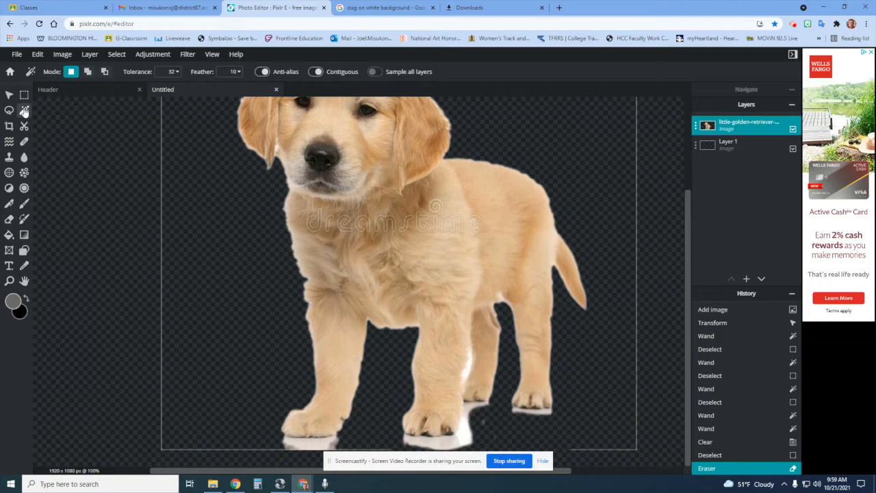
click(325, 445)
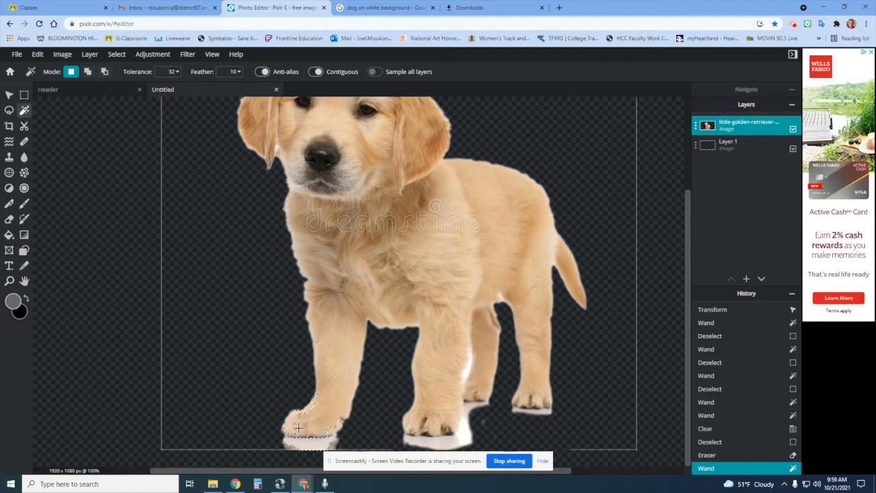
key(ctrl+d)
click(164, 71)
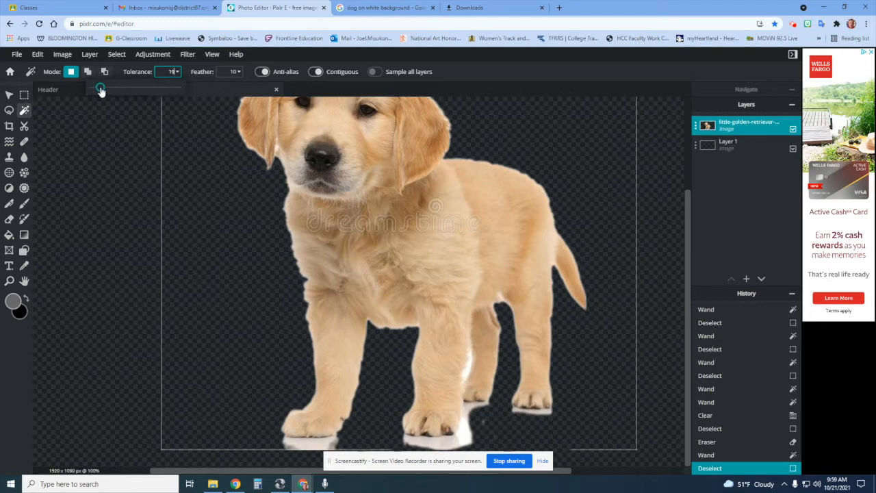
click(313, 445)
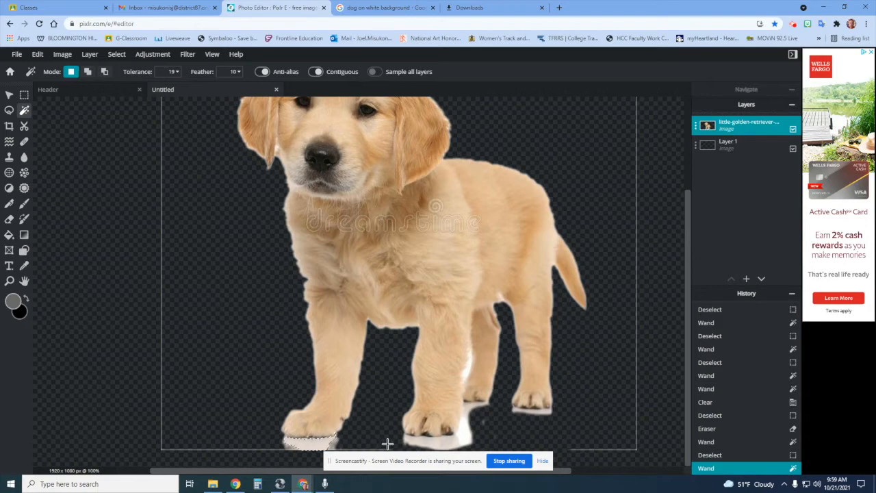
key(Delete)
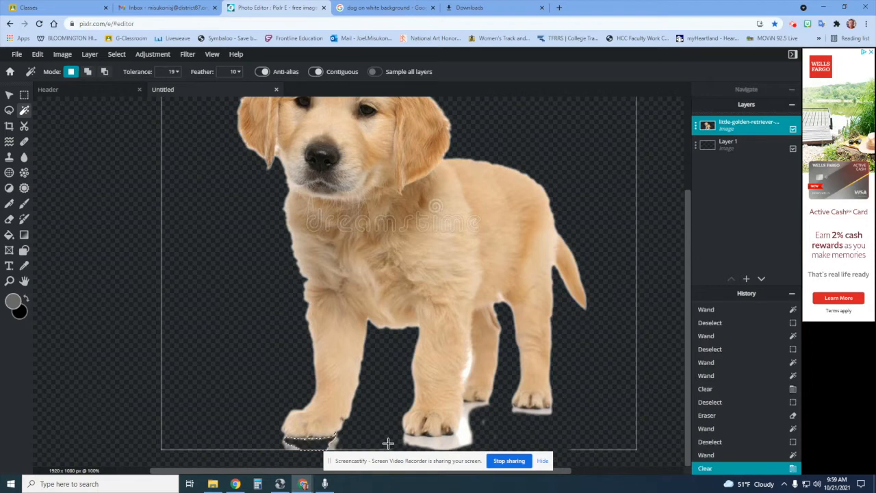
Lower the Wand tolerance to 13, then select and delete the reflection under the right front paw and deselect.
click(455, 445)
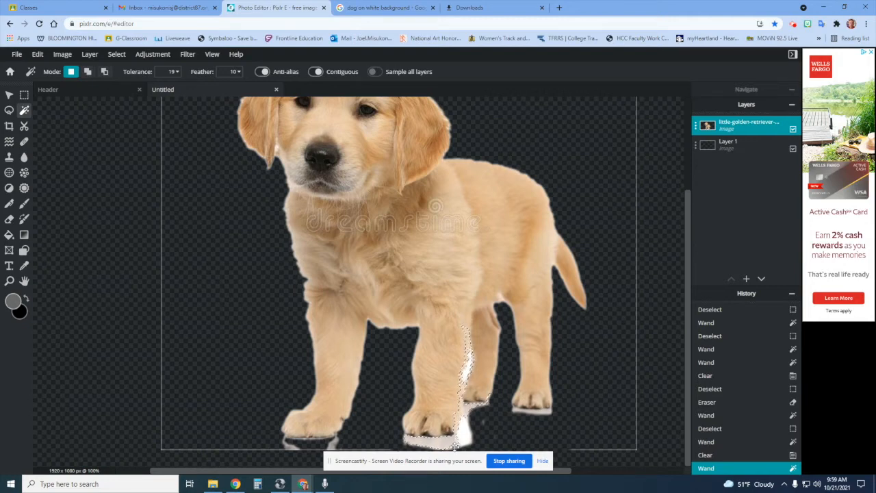
key(ctrl+d)
click(175, 71)
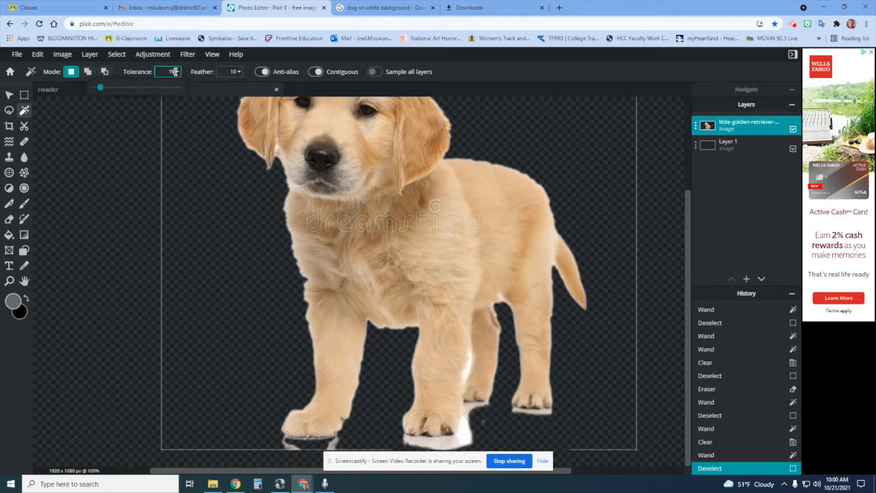
drag(101, 89, 98, 88)
click(466, 444)
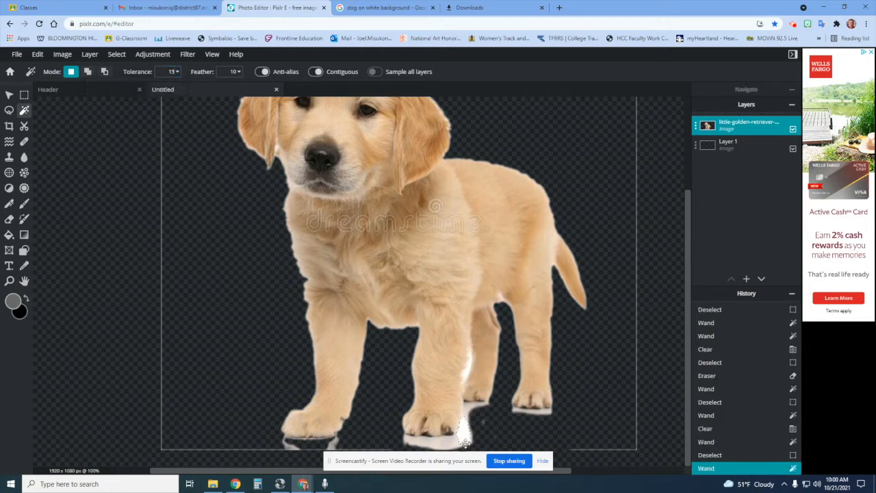
click(450, 443)
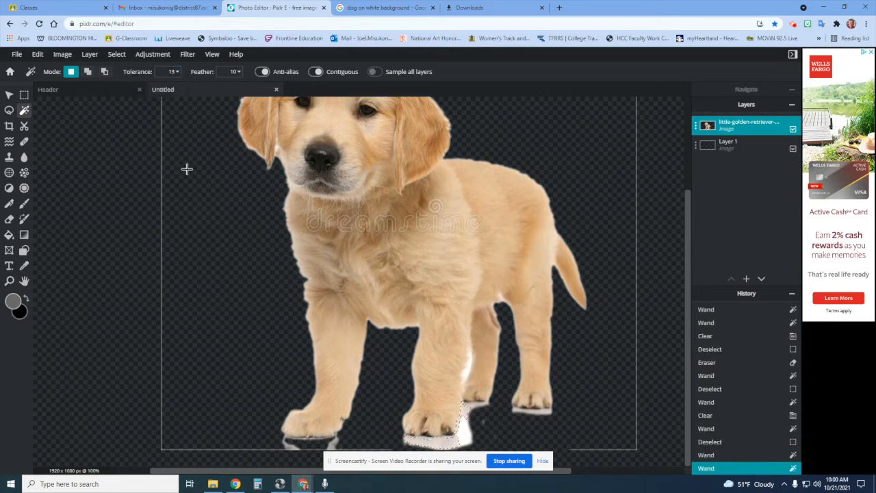
key(Delete)
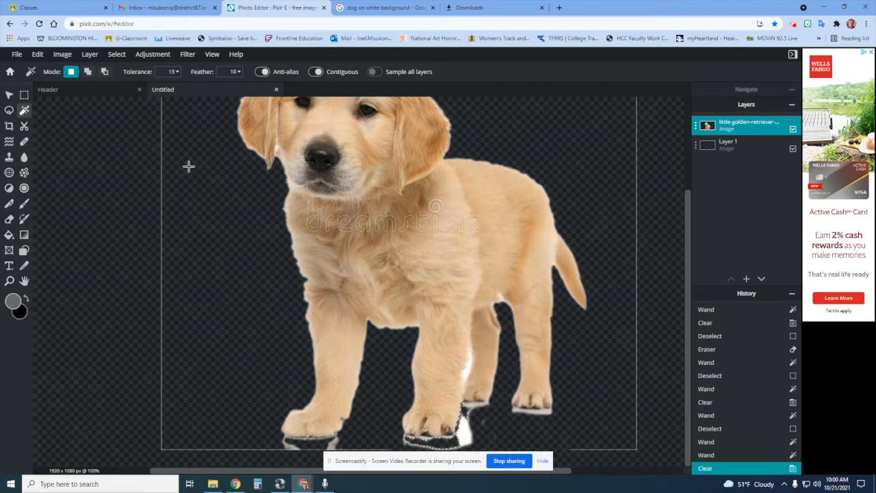
key(ctrl+d)
Erase the grey reflection remnants beneath the left front paw and part of the line along the canvas's bottom edge.
scroll(188, 166, up, 2)
scroll(189, 166, up, 6)
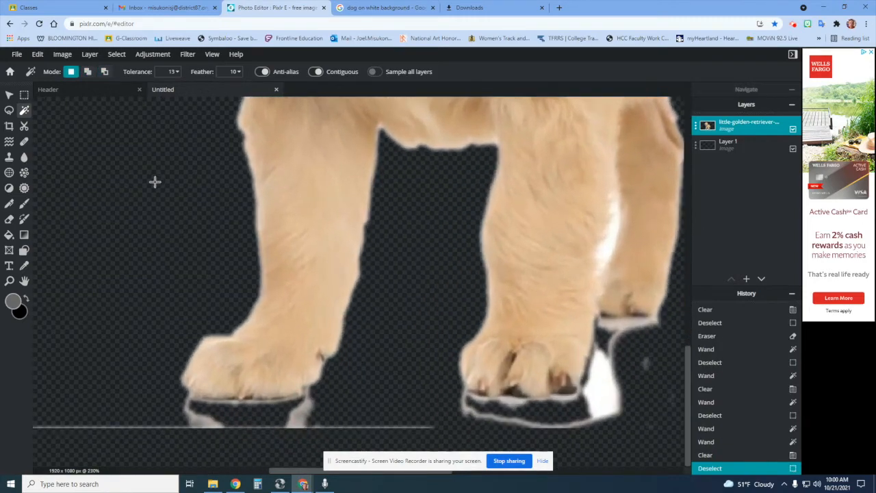
click(9, 219)
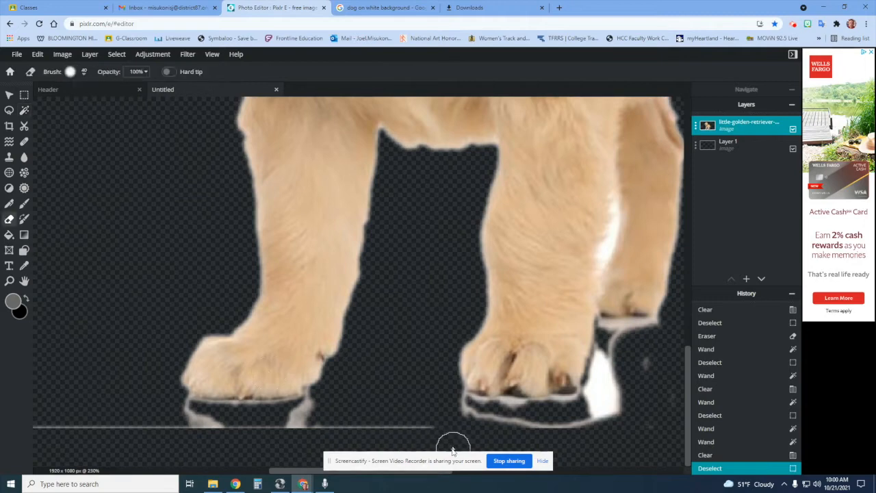
mouse_move(427, 425)
mouse_down()
mouse_move(395, 415)
mouse_move(317, 411)
mouse_move(316, 404)
mouse_move(312, 418)
mouse_move(258, 432)
mouse_move(179, 426)
mouse_up()
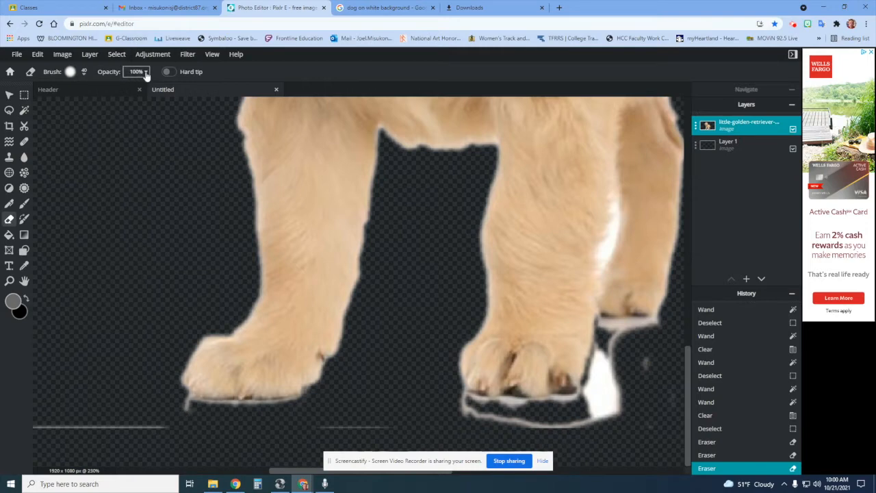
Set the Eraser brush to a size of 60 px and a softness of 54%.
click(84, 73)
drag(86, 106, 123, 132)
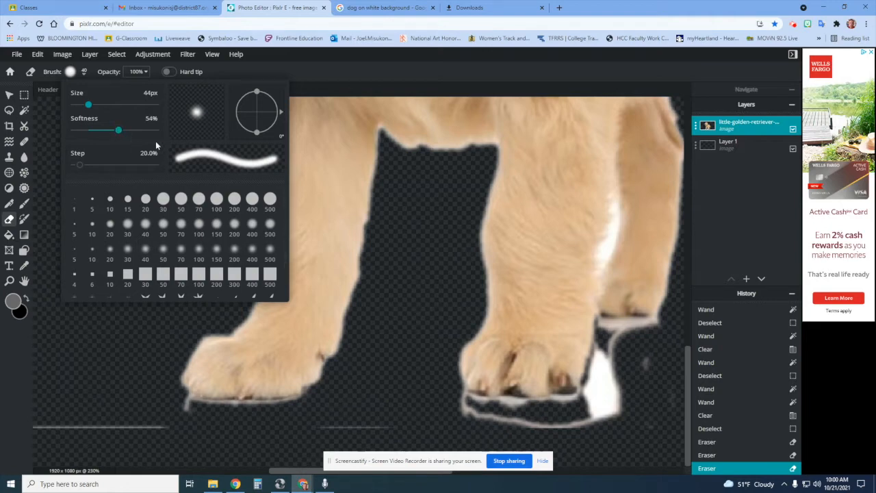
drag(90, 107, 93, 106)
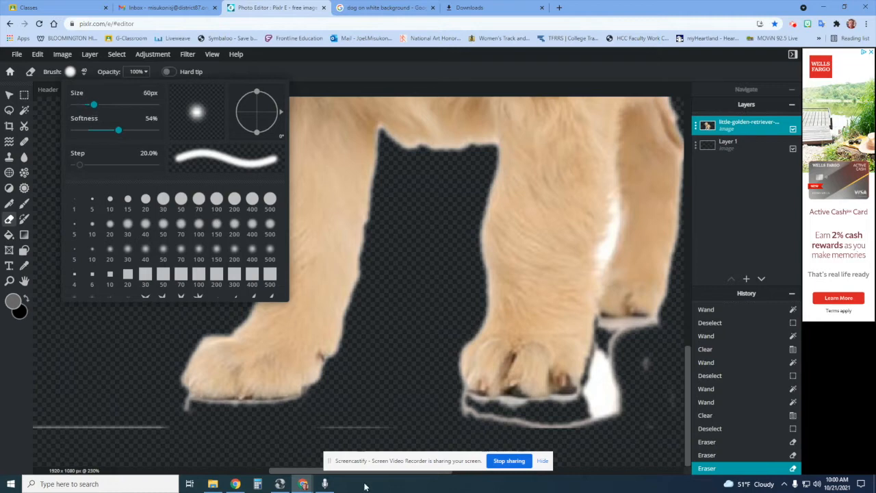
click(386, 435)
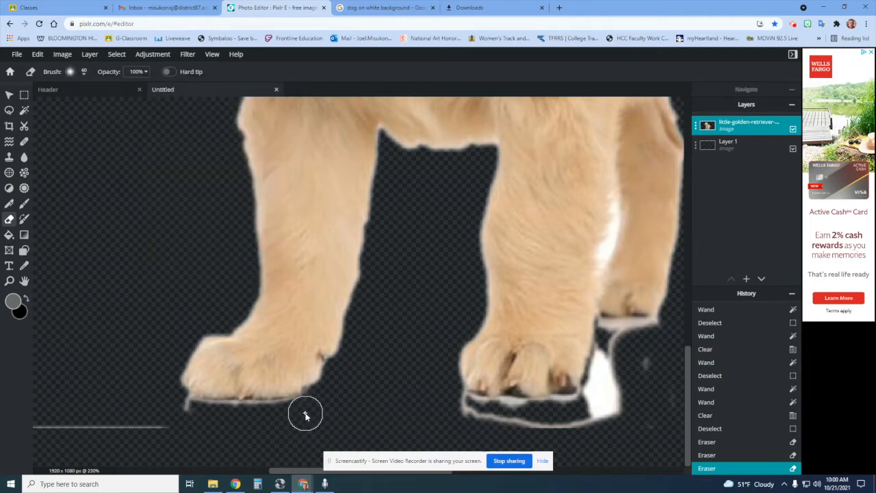
Erase the remaining outlines under both front paws, the bottom edge line and the white patch beside the right front paw.
mouse_move(291, 416)
mouse_down()
mouse_move(229, 419)
mouse_move(166, 402)
mouse_move(182, 408)
mouse_move(143, 431)
mouse_move(31, 429)
mouse_up()
right_click(18, 431)
click(464, 432)
mouse_move(464, 424)
mouse_down()
mouse_move(453, 397)
mouse_move(474, 412)
mouse_move(580, 426)
mouse_move(563, 415)
mouse_move(579, 411)
mouse_move(525, 422)
mouse_move(533, 428)
mouse_move(648, 412)
mouse_up()
mouse_move(652, 365)
mouse_down()
mouse_move(653, 343)
mouse_move(664, 332)
mouse_move(616, 336)
mouse_move(613, 392)
mouse_move(609, 356)
mouse_up()
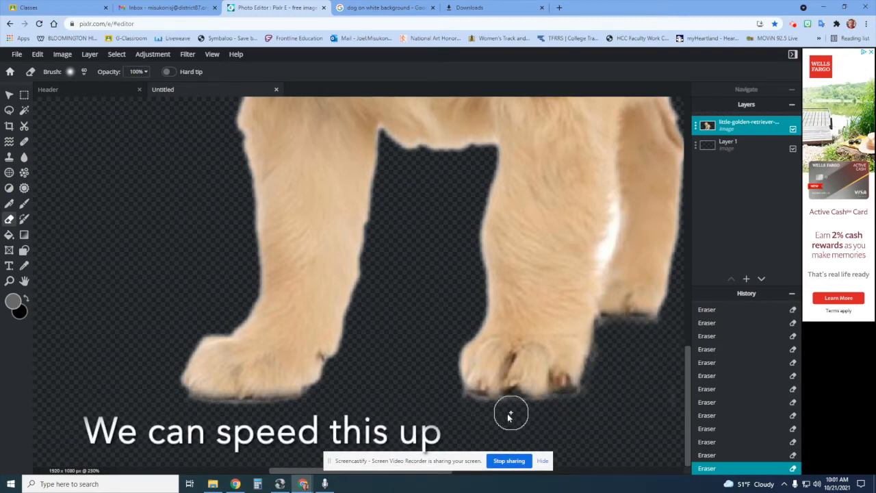
Clean up the fringes along the undersides of the front and hind paws with the Eraser.
drag(295, 471, 377, 471)
mouse_move(516, 338)
mouse_down()
mouse_move(479, 348)
mouse_move(403, 337)
mouse_move(445, 364)
mouse_move(329, 368)
mouse_move(231, 432)
mouse_move(320, 387)
mouse_up()
key(bracketright)
key(bracketright)
key(bracketright)
scroll(273, 411, left, 3)
key(bracketleft)
key(bracketleft)
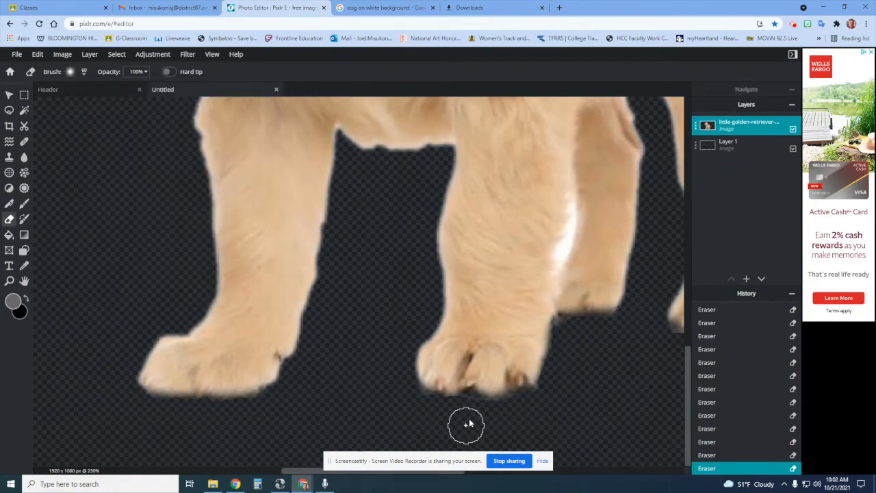
scroll(451, 354, right, 3)
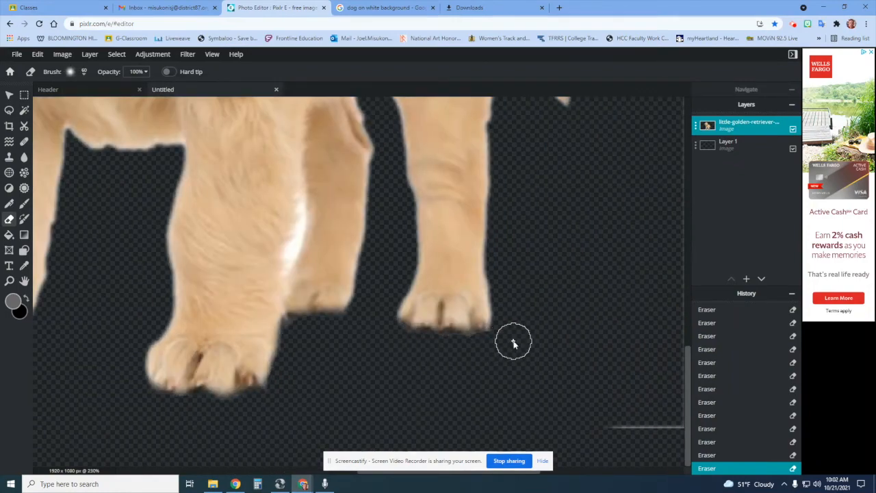
Enlarge the Eraser brush, reduce its softness to the minimum and erase the leftover line along the canvas's bottom edge.
scroll(511, 343, down, 5)
click(26, 111)
click(9, 219)
click(71, 71)
drag(92, 104, 102, 105)
drag(117, 130, 69, 132)
click(53, 136)
scroll(671, 258, up, 1)
scroll(634, 196, down, 1)
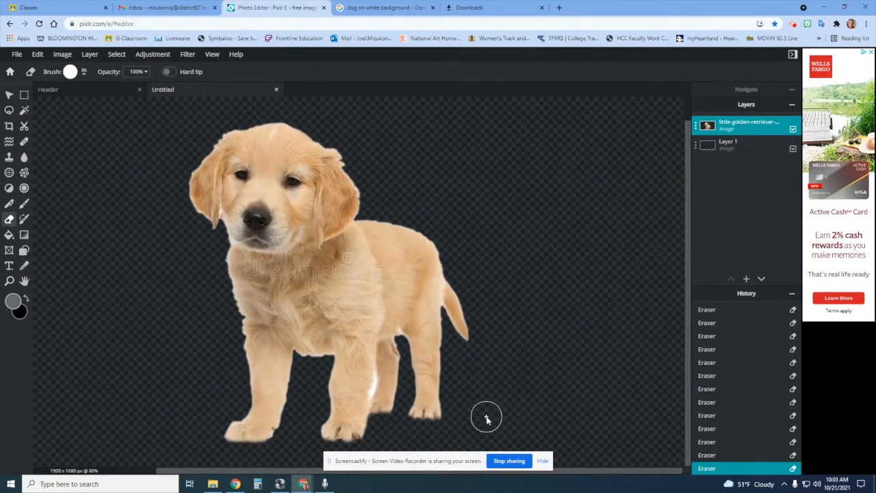
Select the white gap between the right front leg and the hind leg with the Wand and delete it.
scroll(485, 415, up, 3)
key(w)
click(391, 286)
key(Delete)
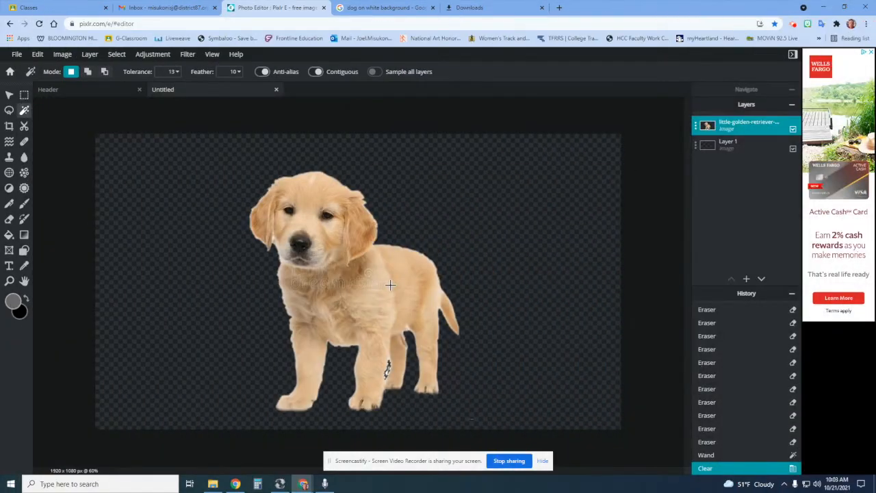
Copy the entire cut-out puppy layer and paste it into the Header image.
key(shift)
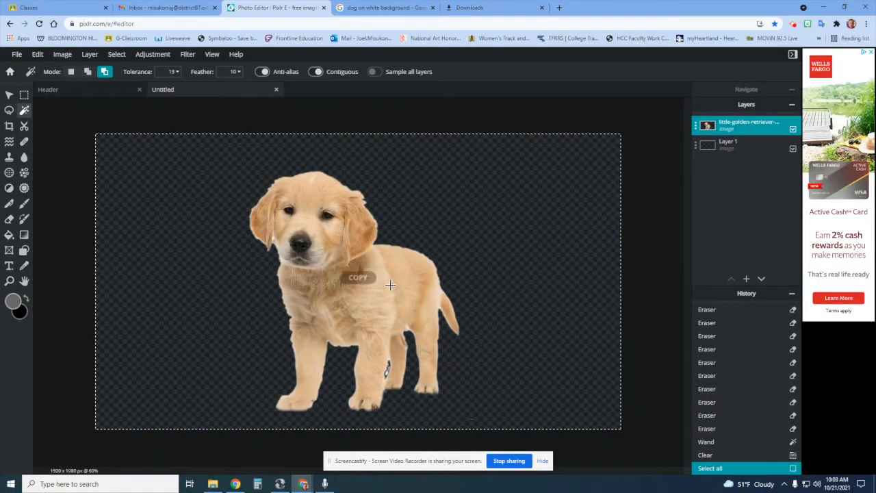
click(106, 94)
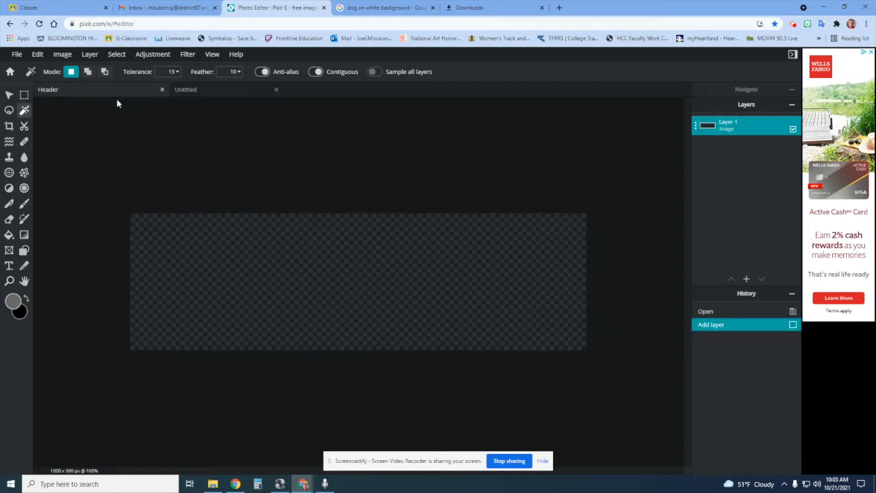
key(ctrl+v)
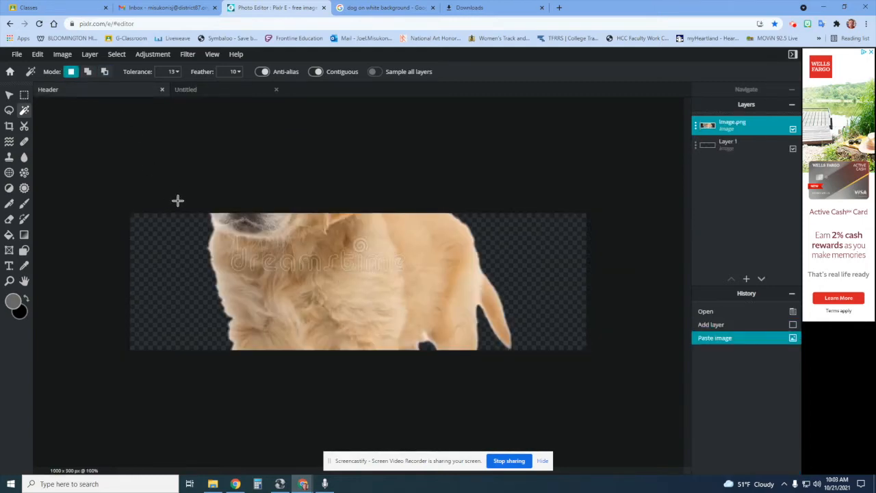
Scale the pasted puppy down to about 272 x 278 px and place it at the right end of the header canvas.
click(9, 94)
drag(287, 235, 319, 405)
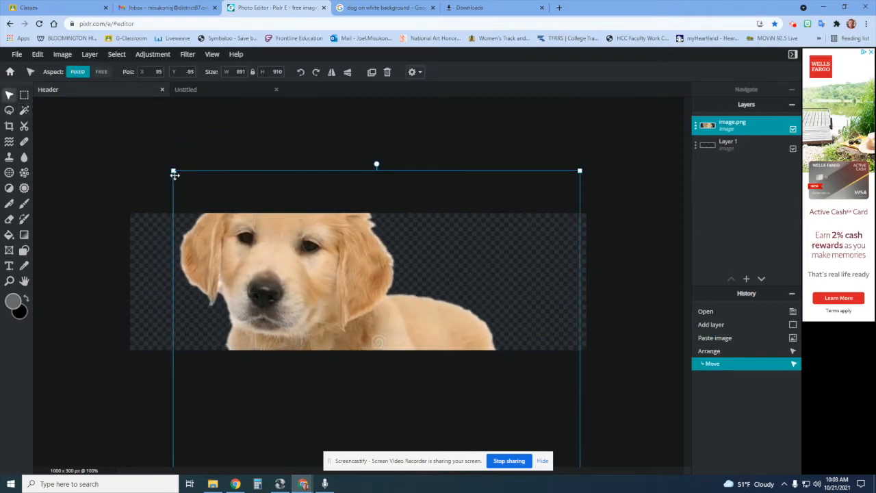
drag(173, 169, 395, 362)
drag(452, 418, 313, 227)
drag(373, 295, 233, 283)
mouse_move(534, 287)
mouse_down()
mouse_move(547, 277)
mouse_move(553, 284)
mouse_move(534, 274)
mouse_up()
drag(581, 337, 587, 343)
drag(464, 342, 462, 345)
drag(495, 303, 495, 301)
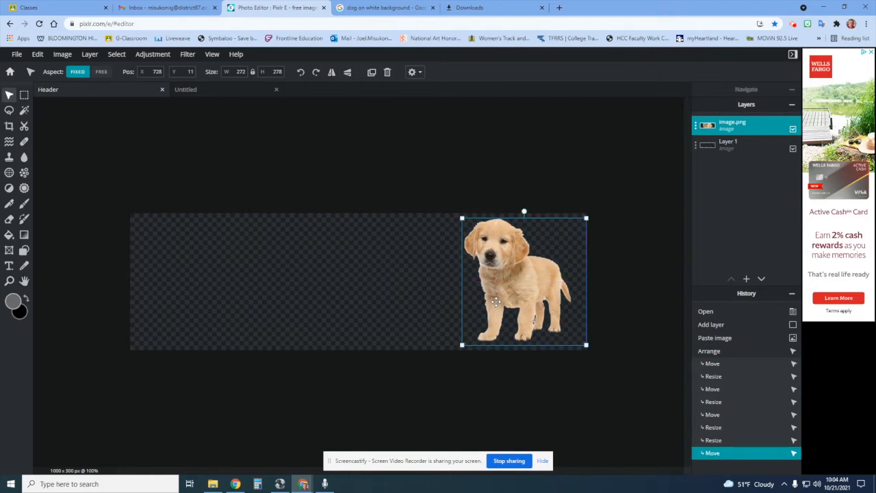
click(643, 280)
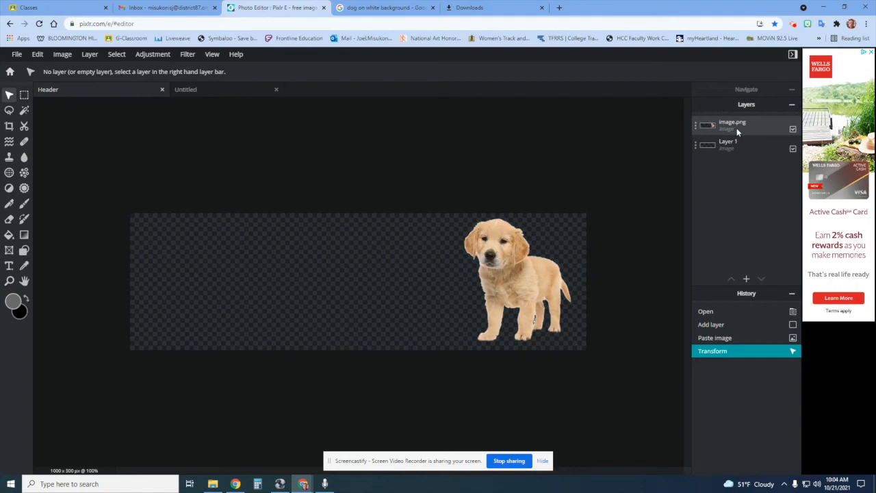
Rename the pasted puppy layer to "Dog" and deselect it.
click(695, 129)
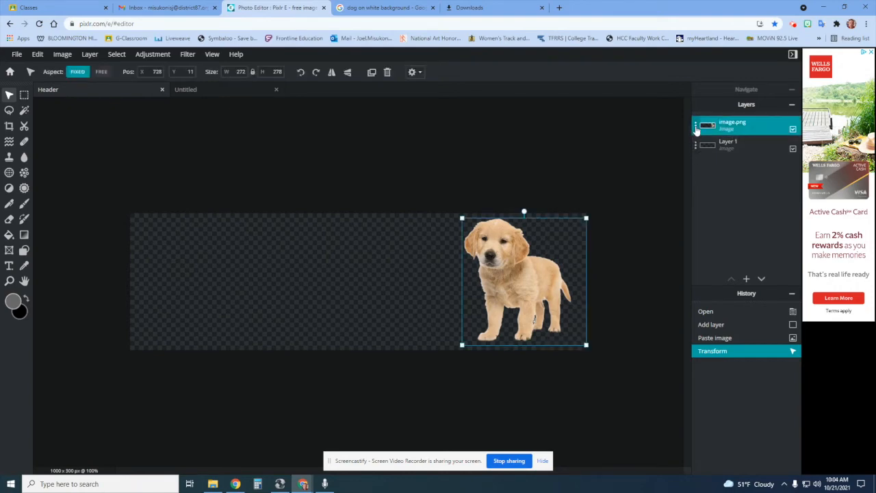
click(696, 129)
key(ctrl+a)
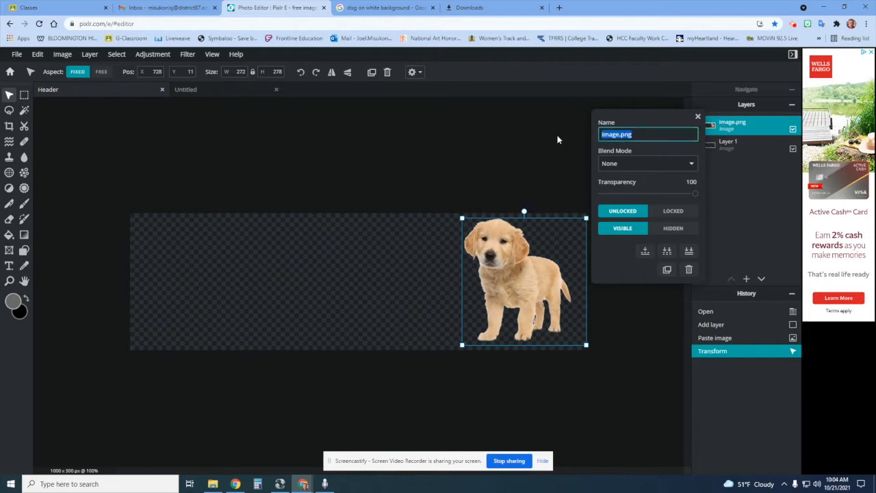
text(Dog)
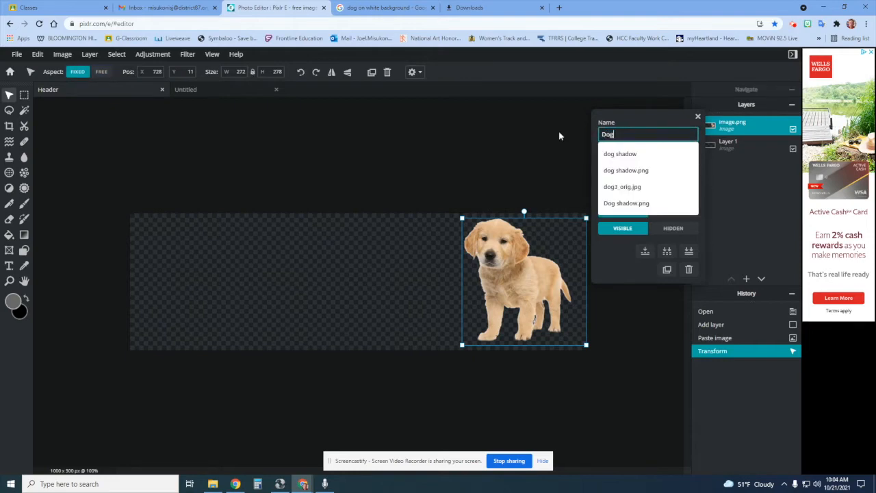
key(Return)
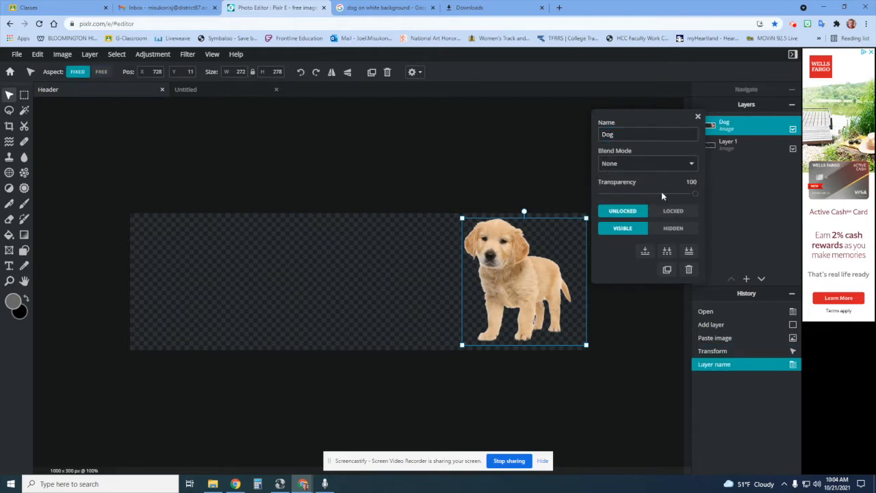
click(698, 116)
click(654, 329)
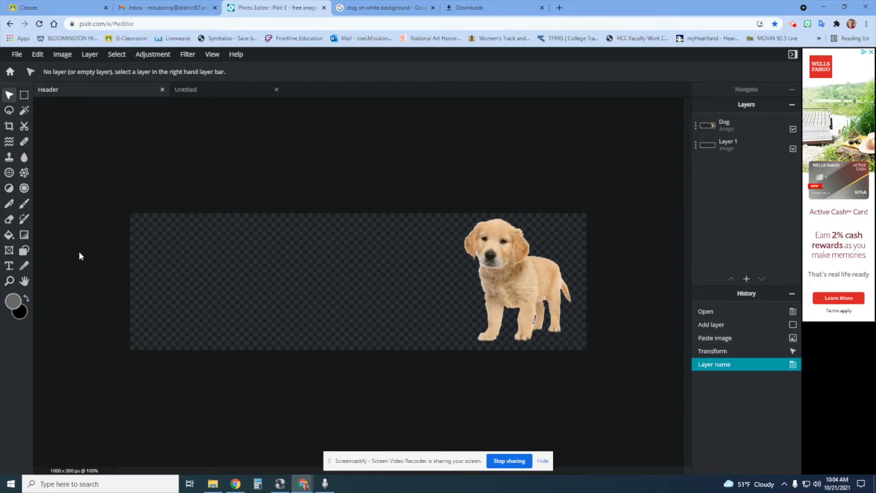
Add a rectangle shape layer and stretch it into a horizontal band spanning the full width of the header.
click(25, 252)
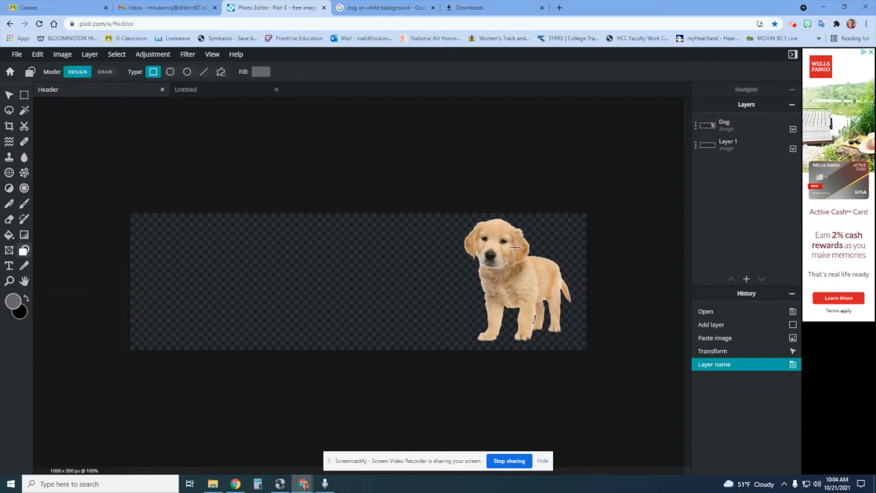
mouse_move(751, 291)
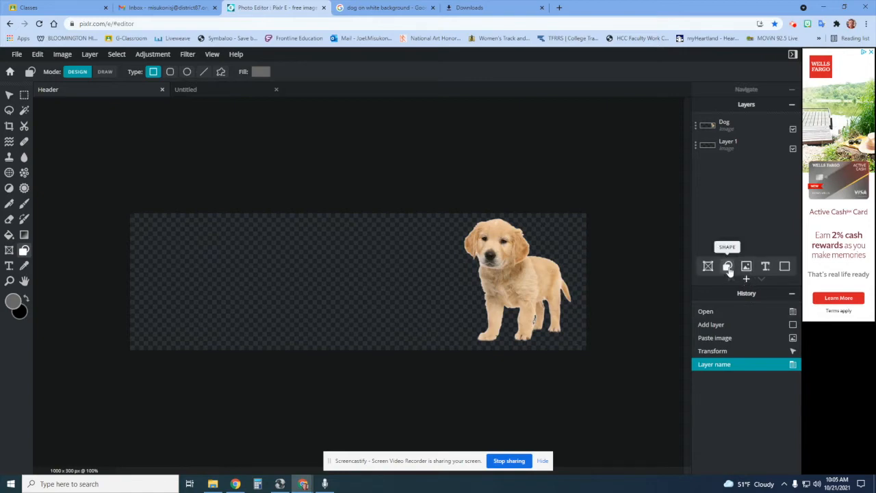
click(727, 267)
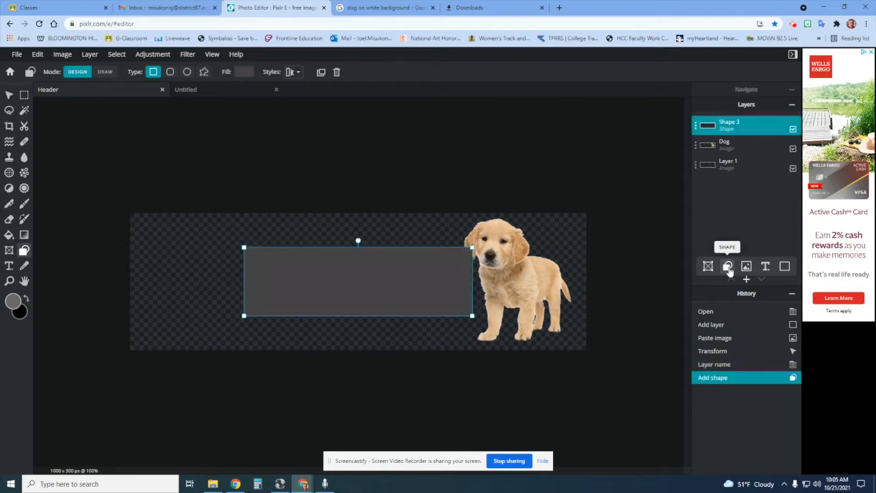
drag(410, 294, 296, 288)
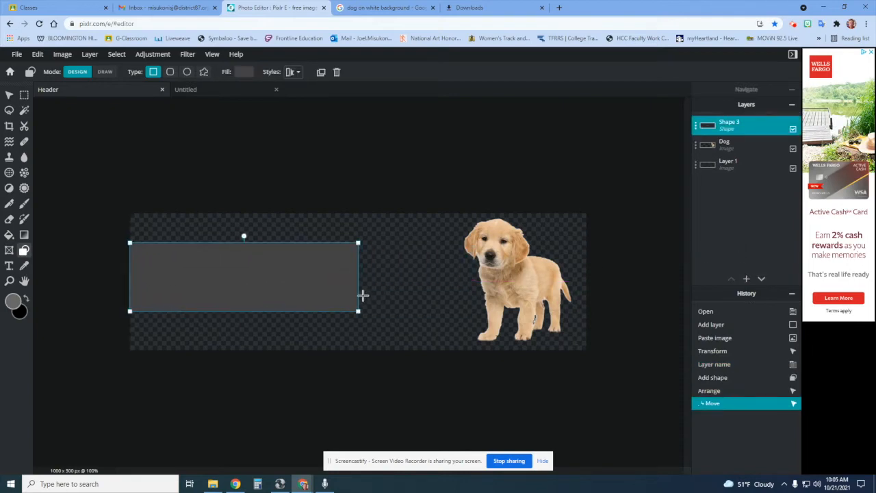
drag(357, 312, 408, 311)
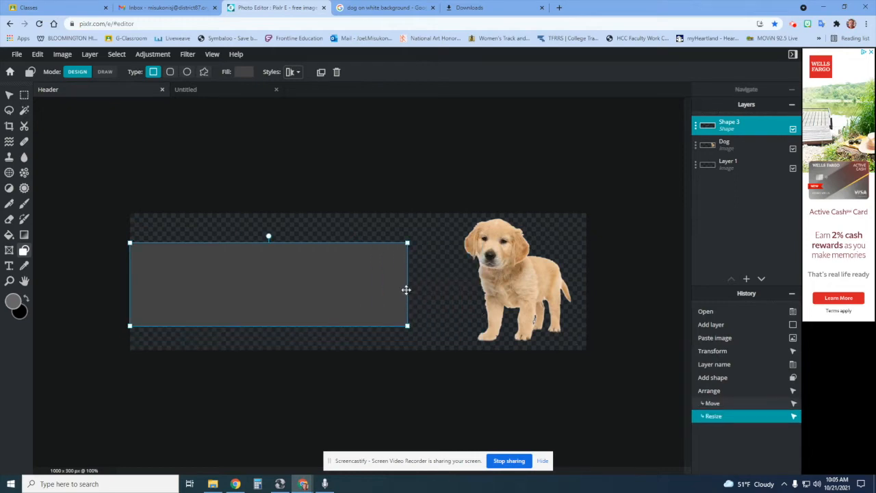
drag(406, 325, 590, 328)
drag(130, 243, 131, 236)
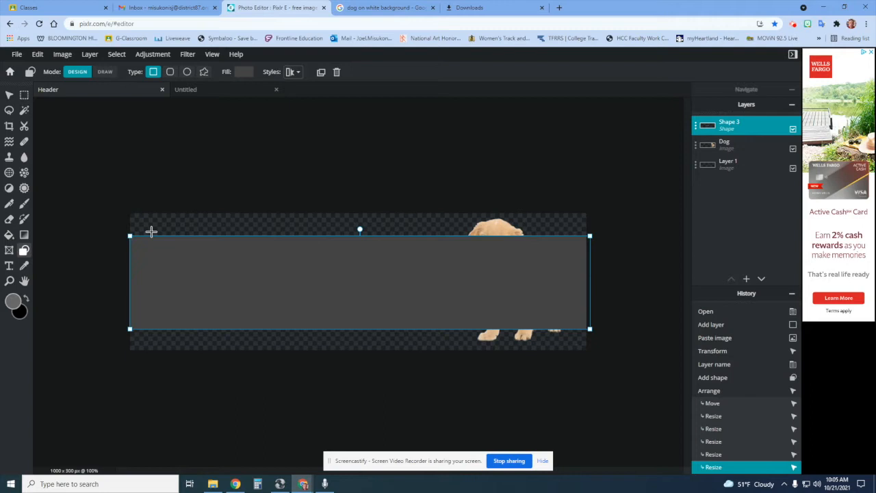
Try several dark blue shades for the foreground color, then set it to the reddish-brown #A8534B.
click(13, 302)
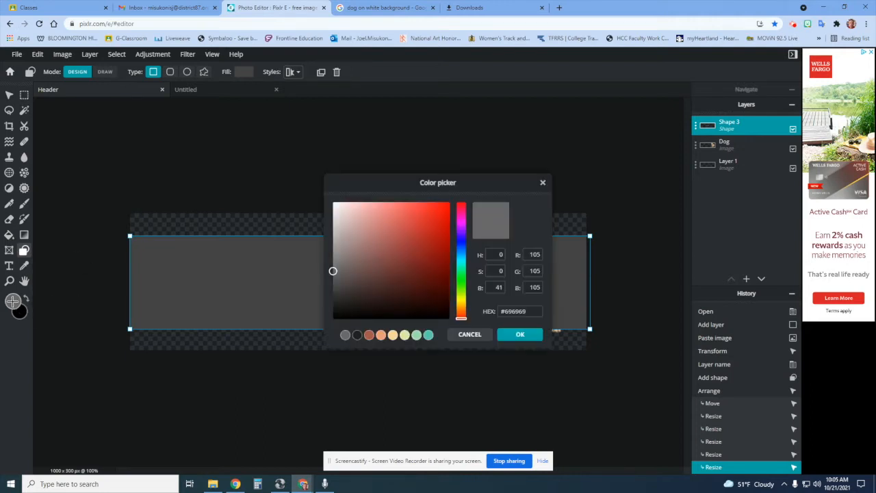
click(463, 244)
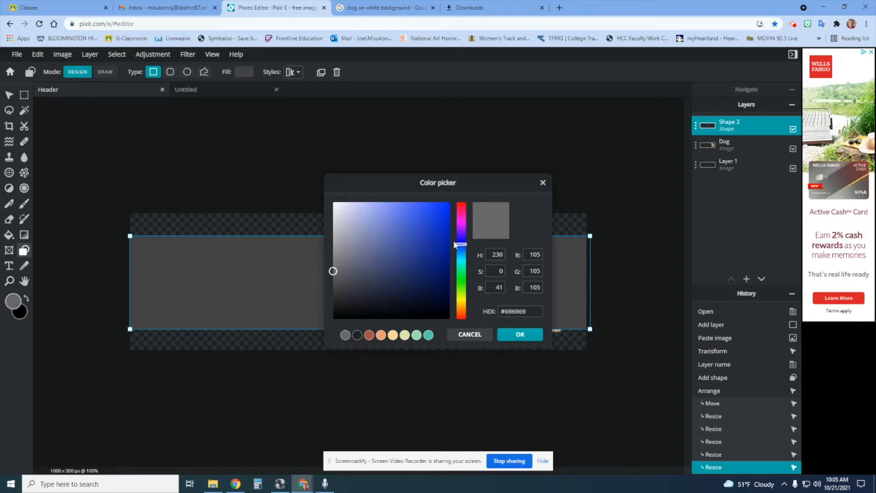
click(413, 253)
click(407, 257)
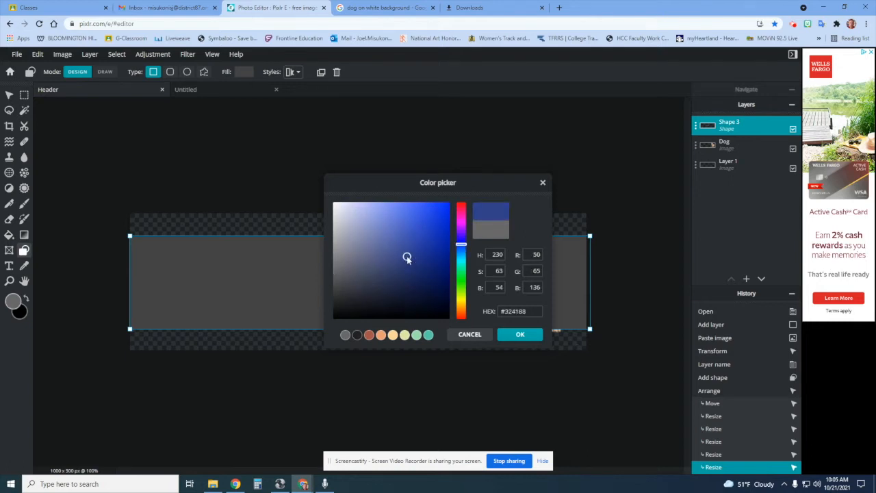
click(414, 239)
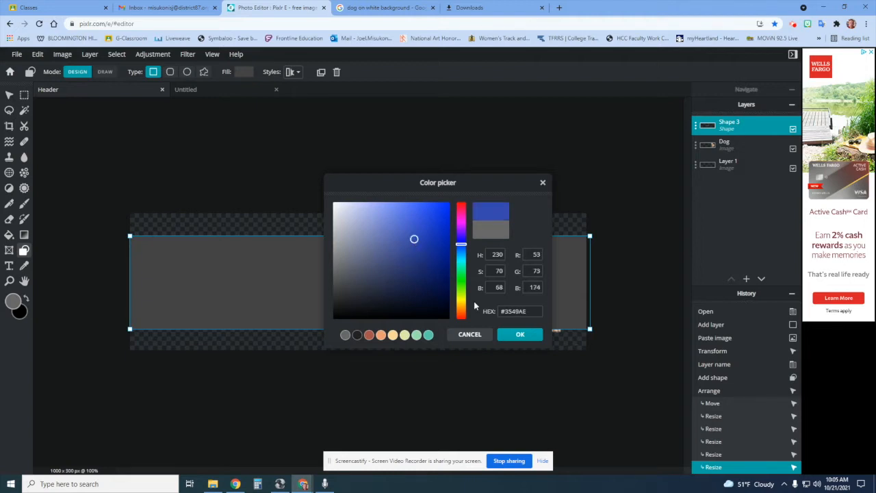
click(413, 274)
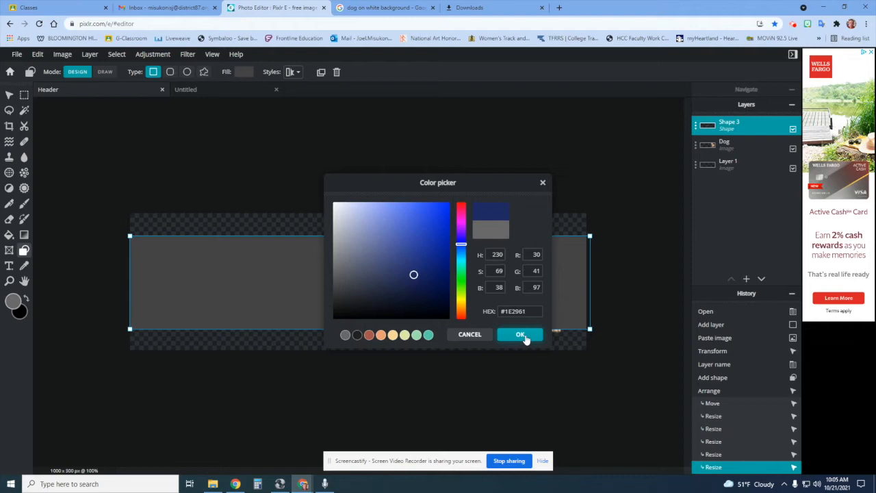
click(370, 336)
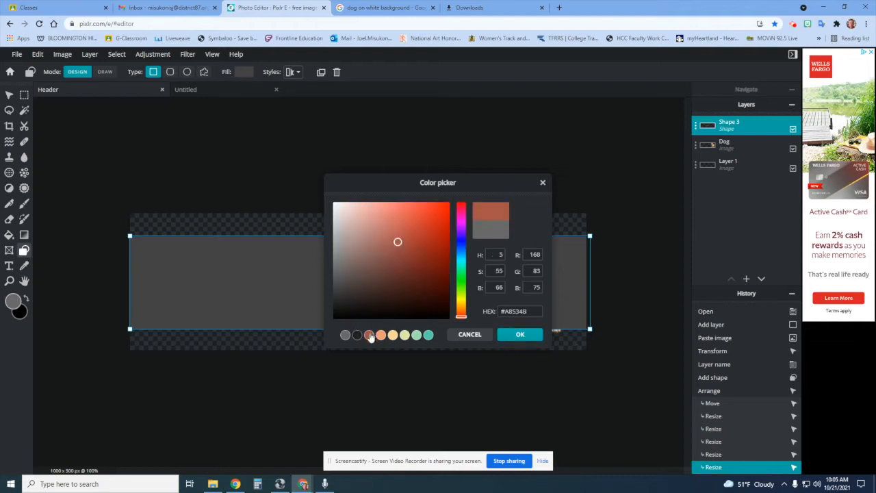
click(515, 335)
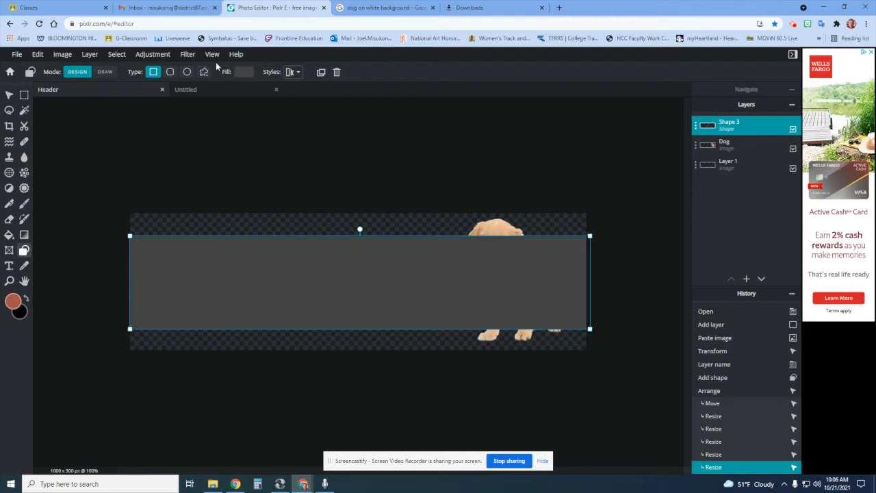
Fill the rectangle band with #A8534B and move the Dog layer above the shape layer.
click(245, 72)
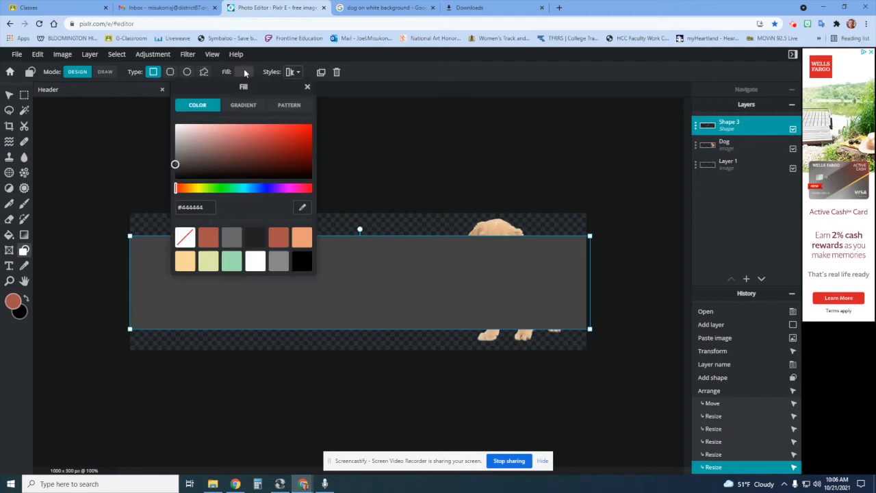
click(280, 239)
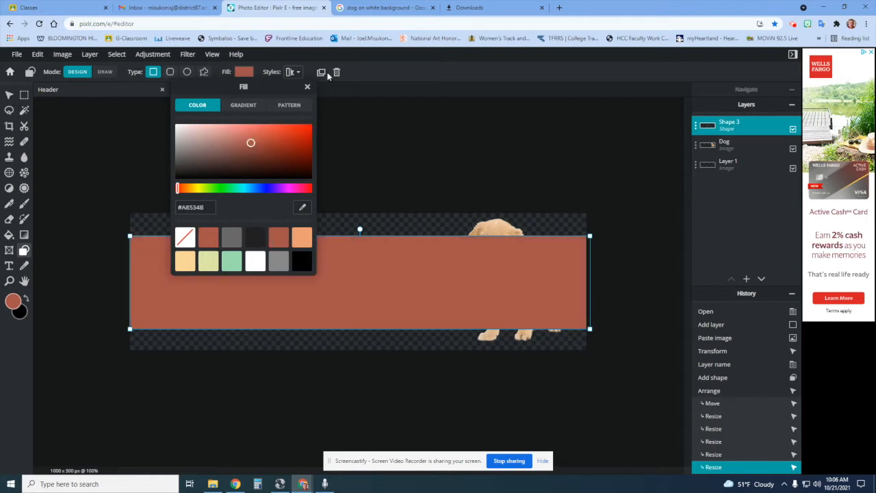
click(376, 78)
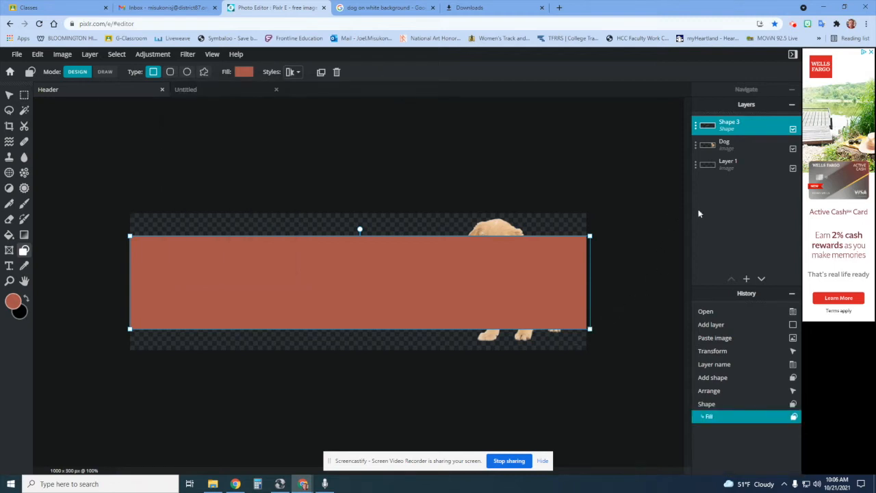
click(738, 146)
drag(737, 146, 737, 124)
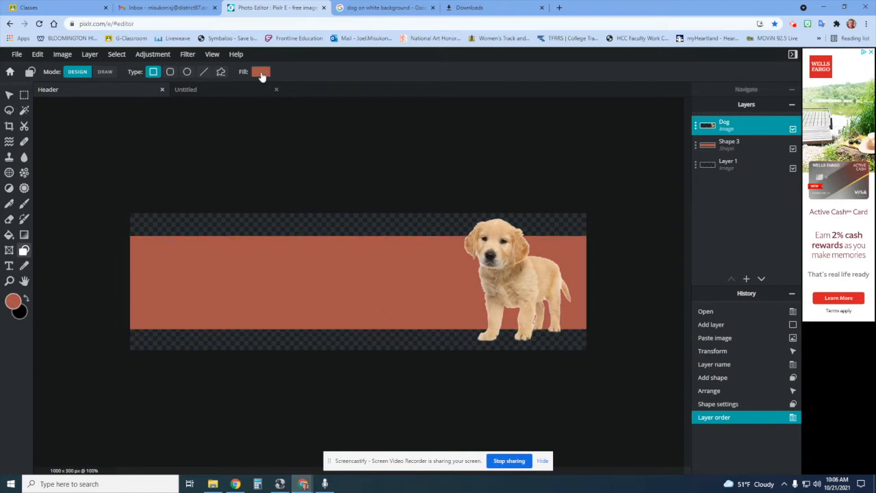
Try a solid blue fill for the Shape tool and look through the gradient and pattern fill options.
click(260, 72)
click(268, 188)
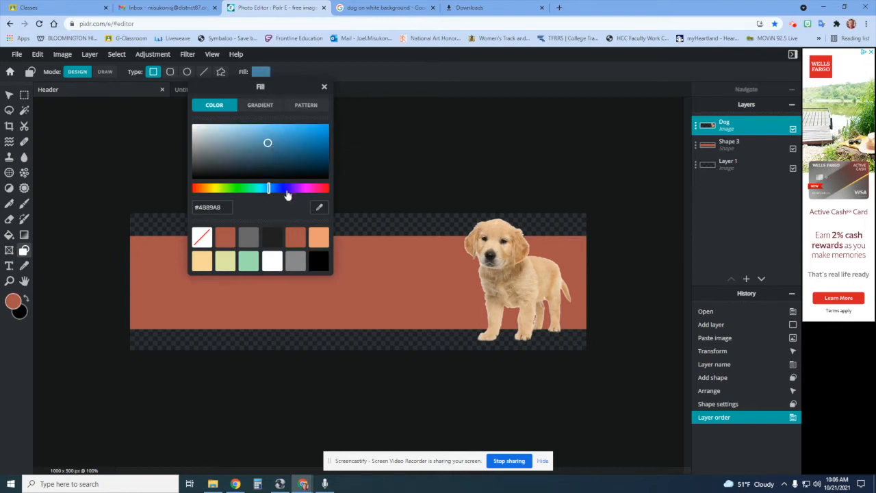
click(265, 141)
click(262, 106)
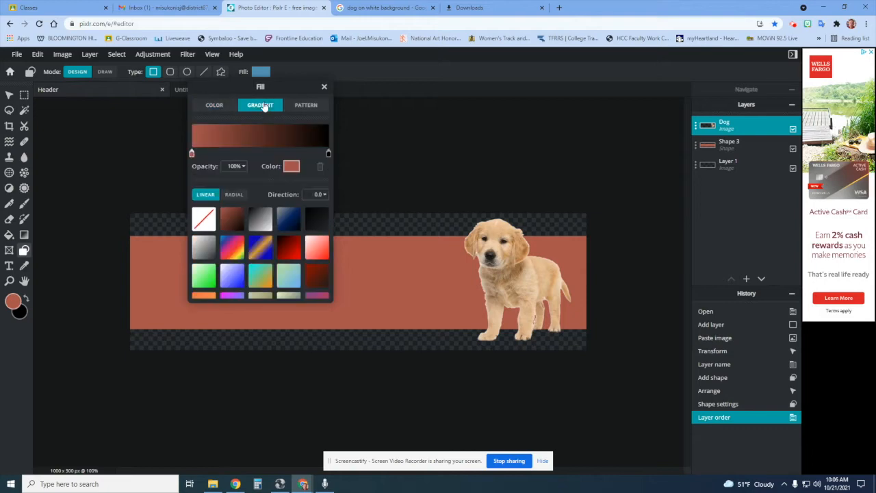
click(298, 106)
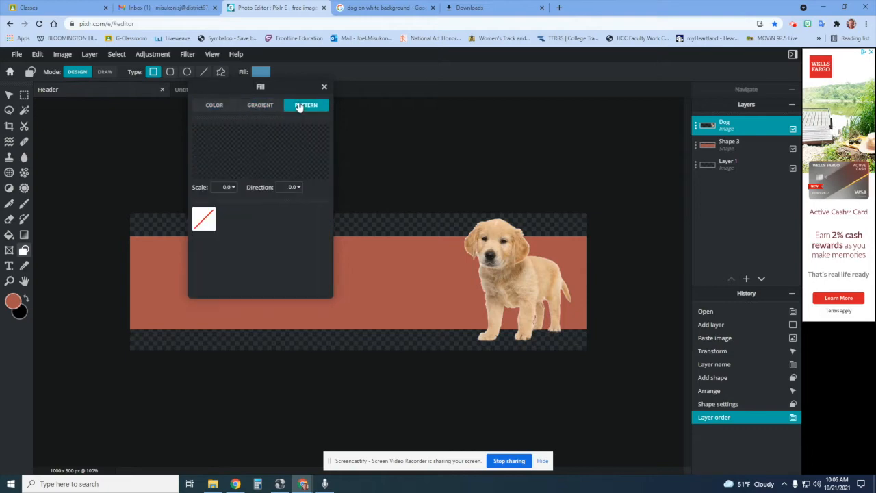
Switch the Shape tool's fill to a linear gradient and set its starting color to purple #7A21C7.
click(253, 106)
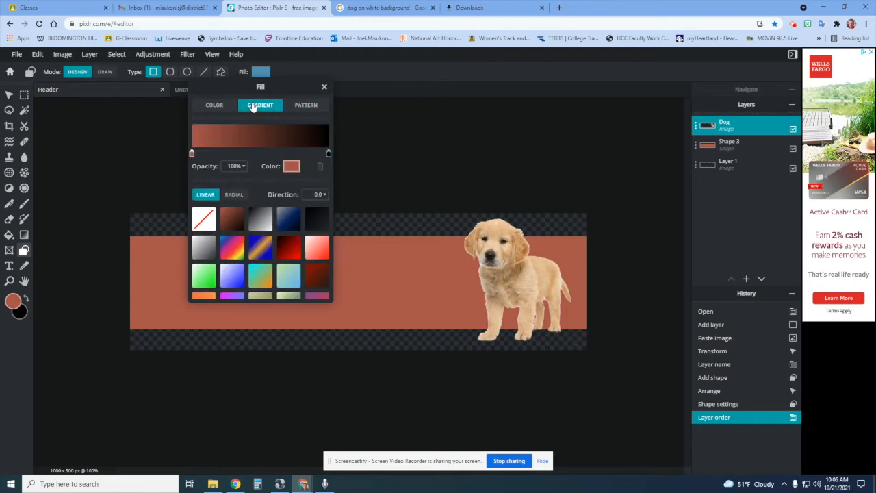
click(291, 167)
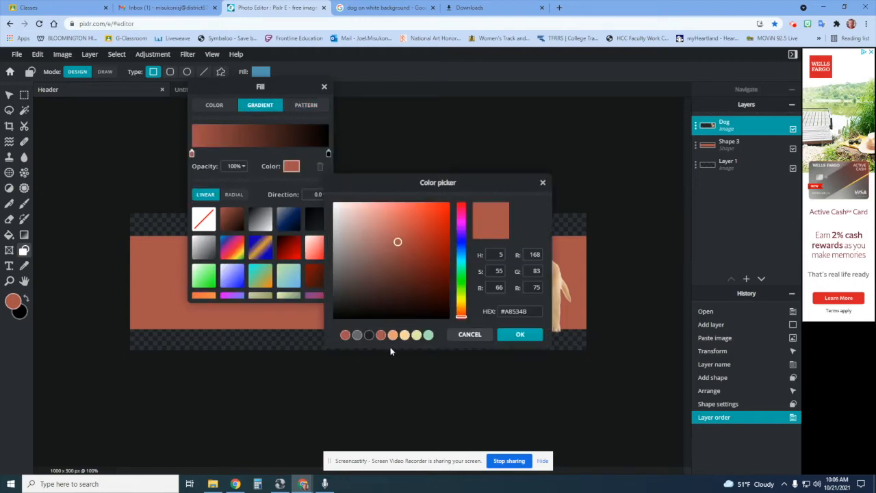
click(460, 239)
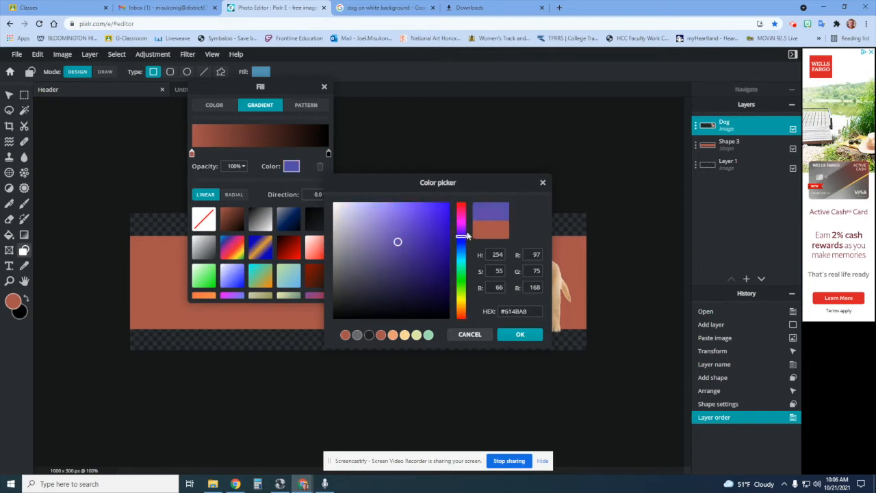
click(462, 232)
click(461, 232)
click(433, 233)
click(418, 227)
click(431, 227)
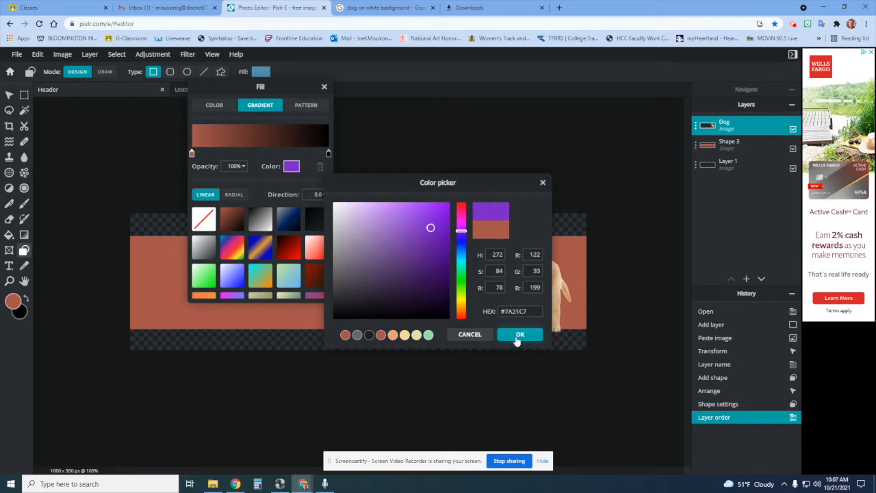
click(517, 335)
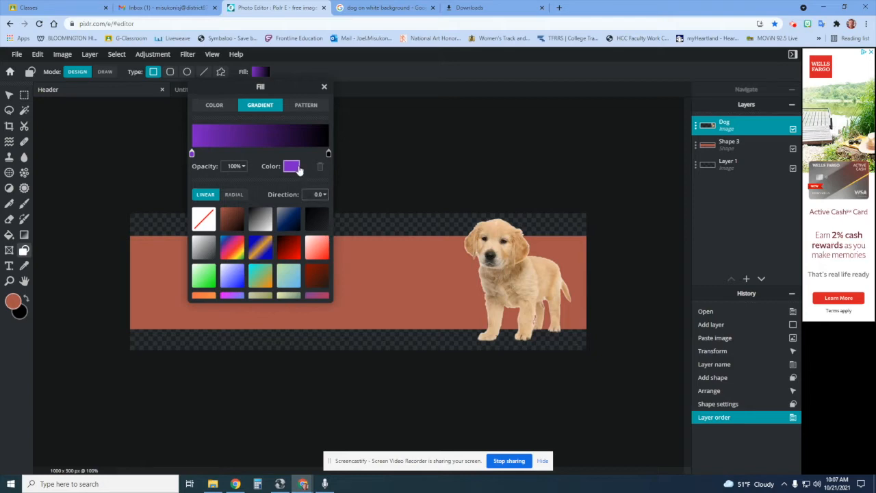
mouse_move(329, 153)
mouse_down()
mouse_move(247, 155)
mouse_move(336, 154)
mouse_up()
mouse_move(192, 155)
mouse_down()
mouse_move(294, 154)
mouse_move(185, 159)
mouse_up()
click(291, 167)
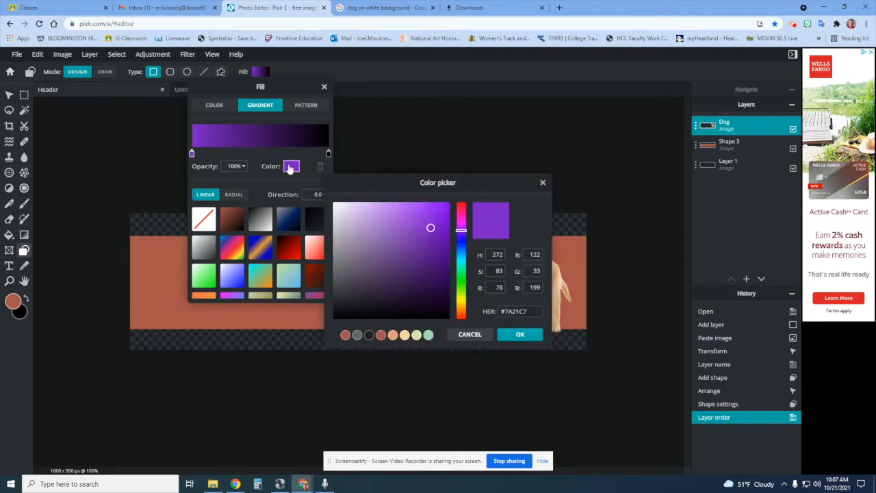
click(289, 169)
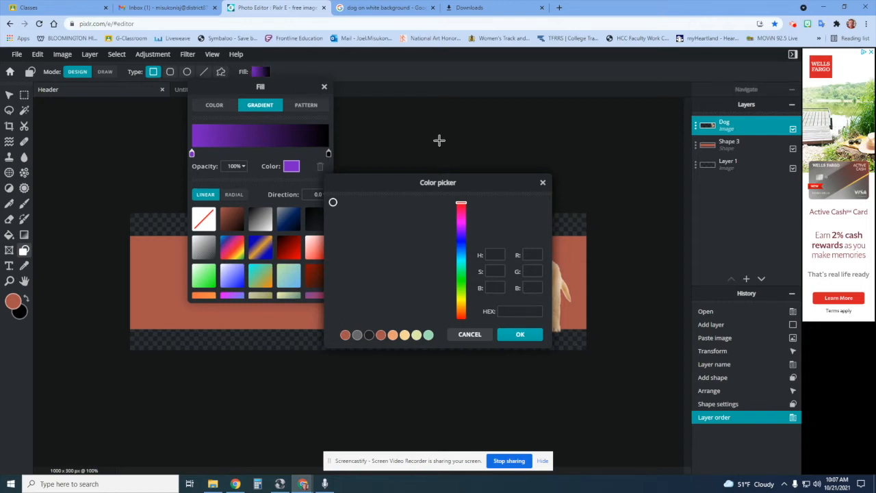
click(328, 154)
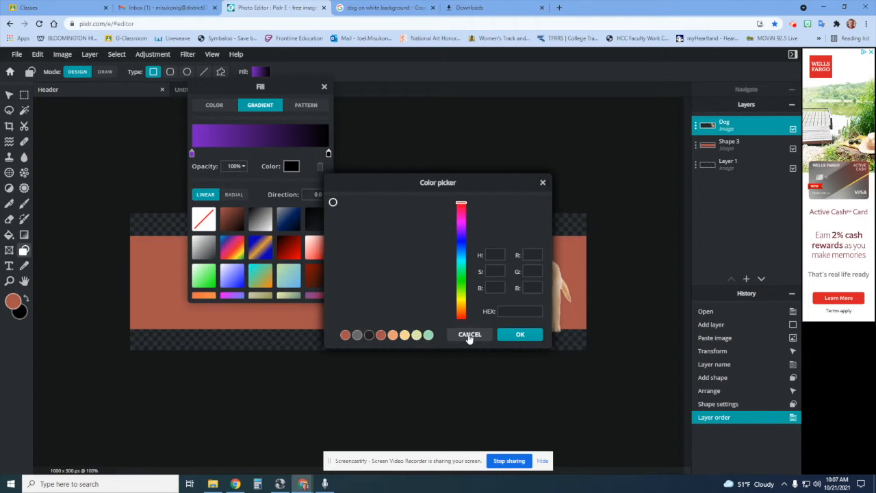
click(543, 183)
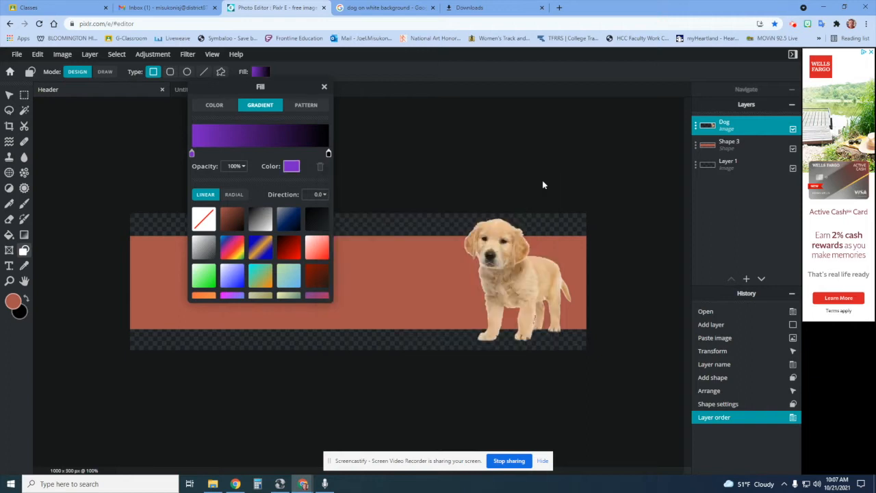
Change the gradient's black end stop to white.
click(191, 153)
click(328, 153)
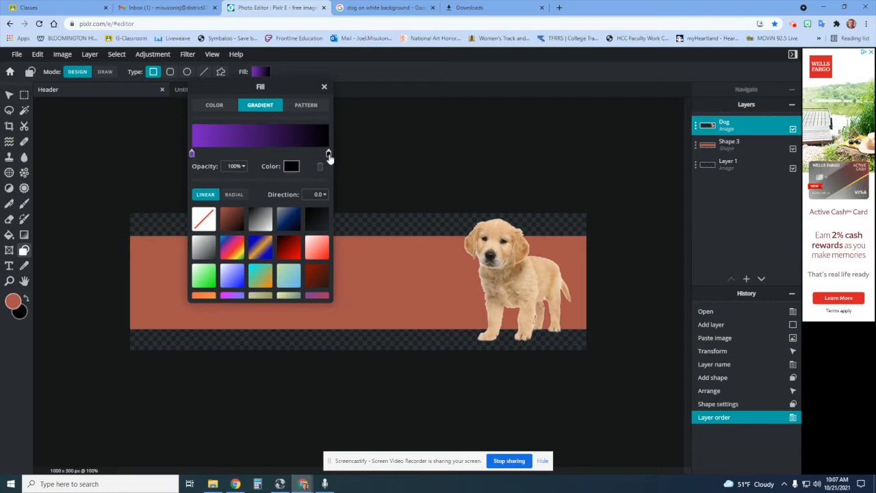
click(288, 167)
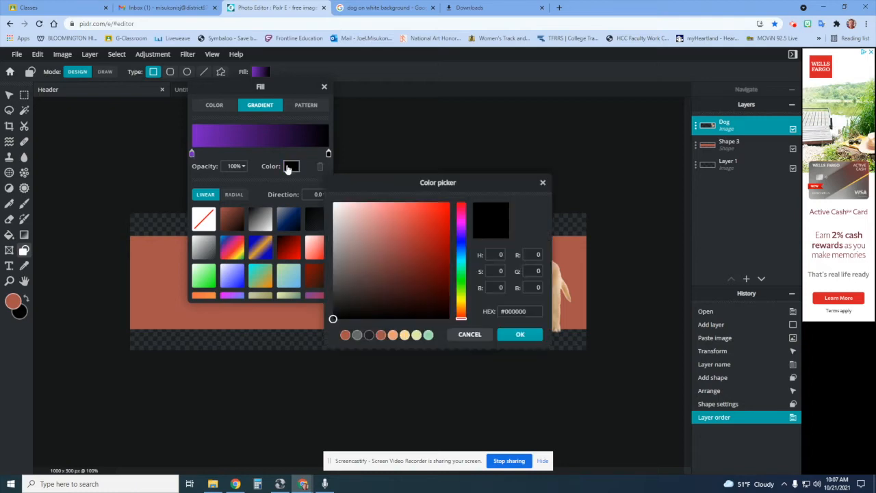
click(333, 203)
click(512, 335)
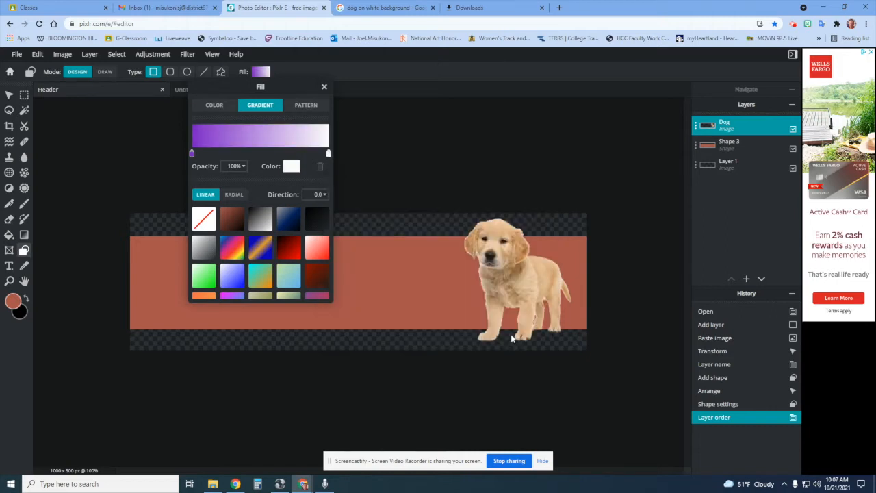
Swap the gradient stops so white comes first, and place the purple stop about 70% along the gradient.
drag(328, 156, 247, 154)
drag(192, 154, 328, 154)
drag(247, 154, 192, 155)
drag(328, 154, 287, 157)
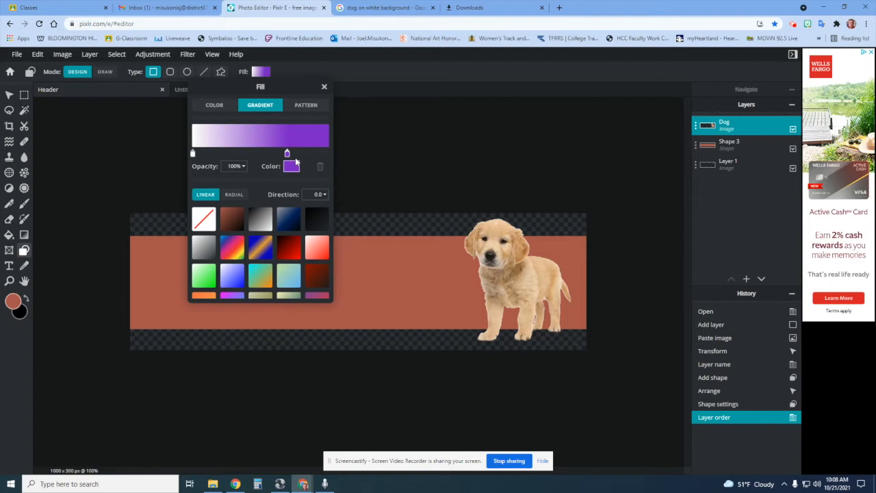
click(325, 87)
Select the full-width band behind the dog and try a solid blue fill on it.
click(380, 295)
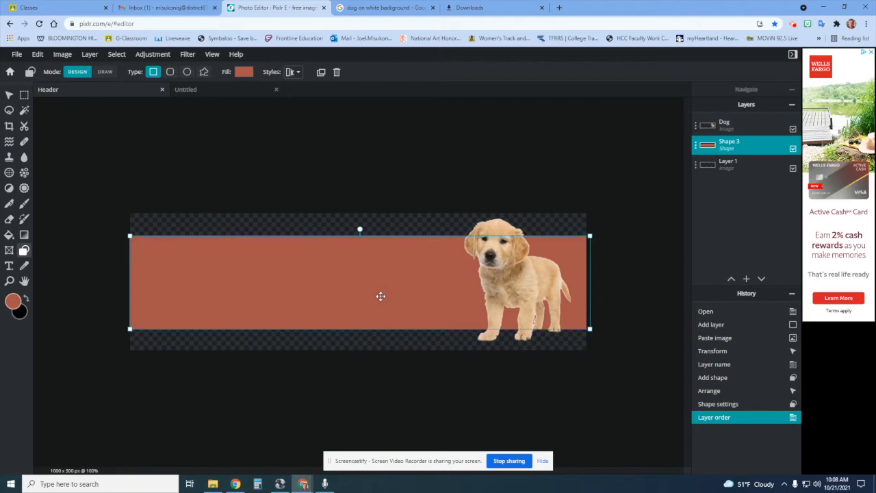
click(245, 72)
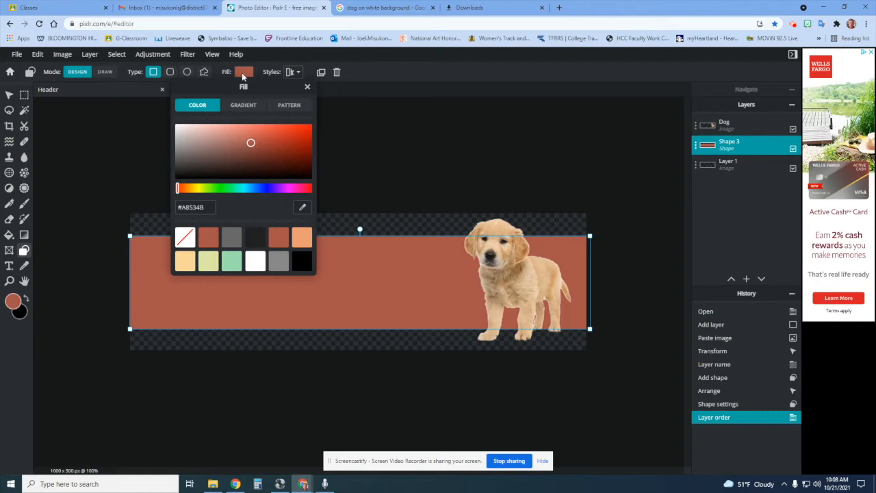
click(254, 190)
click(260, 190)
Switch the band's fill to a linear gradient and apply the preset that fades from white to transparent.
click(252, 110)
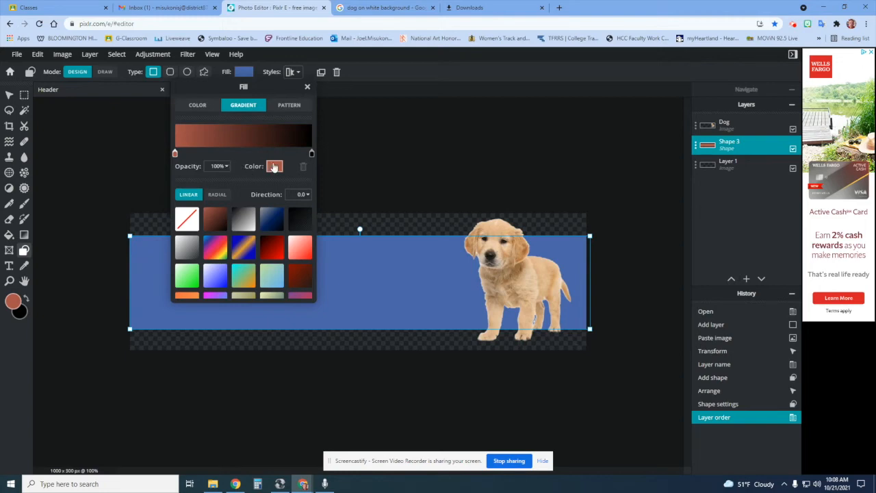
click(241, 222)
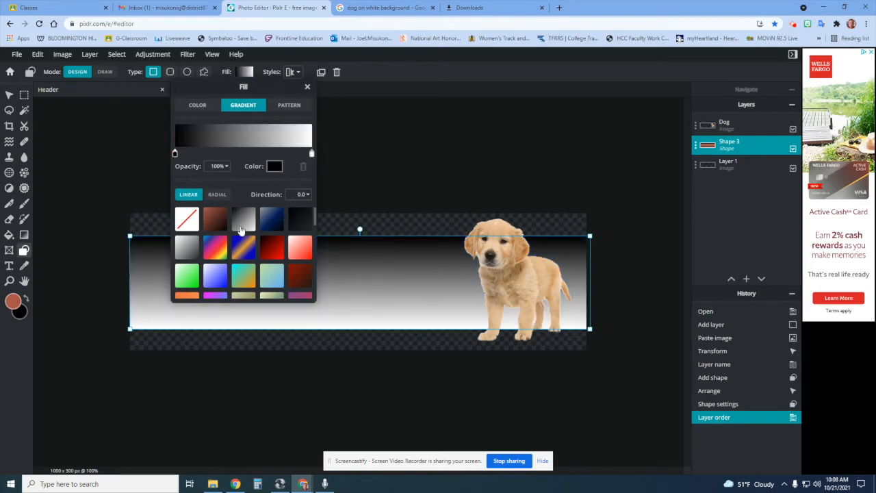
click(187, 250)
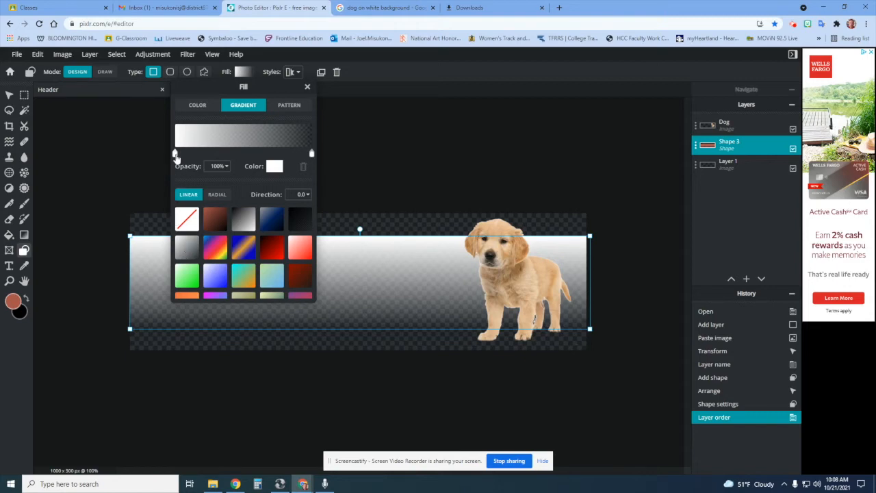
Set the transparent end stop of the band's gradient to blue #4C3DBE and raise its opacity to 100%.
click(312, 155)
click(277, 167)
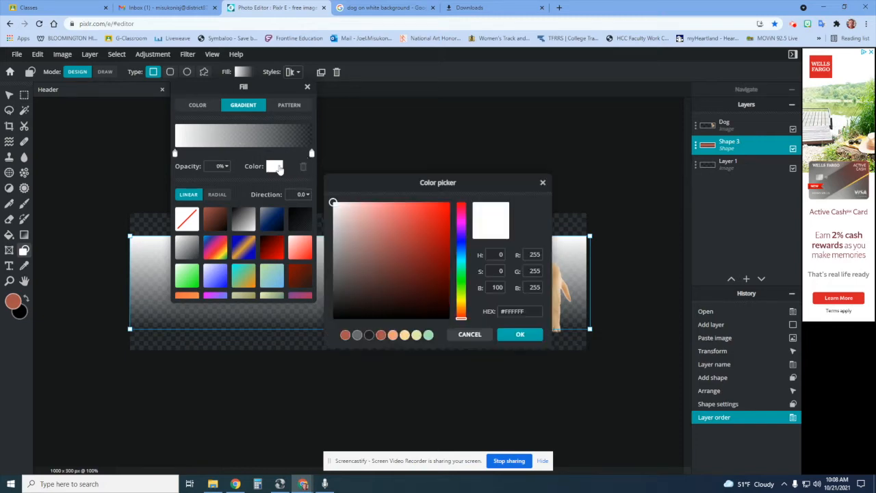
click(461, 239)
mouse_move(429, 236)
mouse_down()
mouse_move(412, 232)
mouse_move(414, 253)
mouse_move(413, 233)
mouse_up()
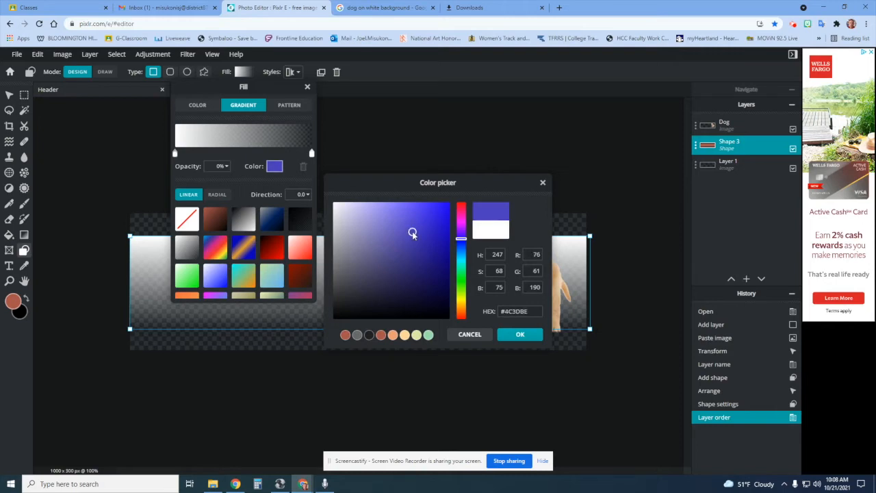
click(520, 334)
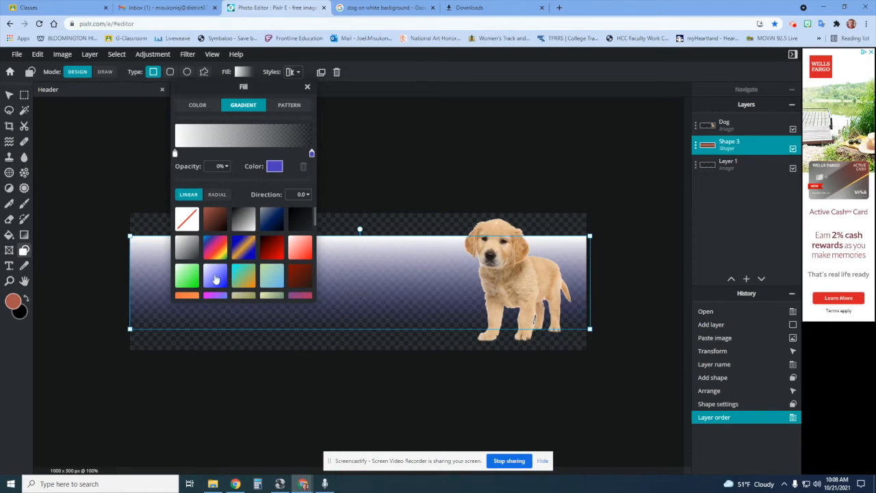
click(222, 167)
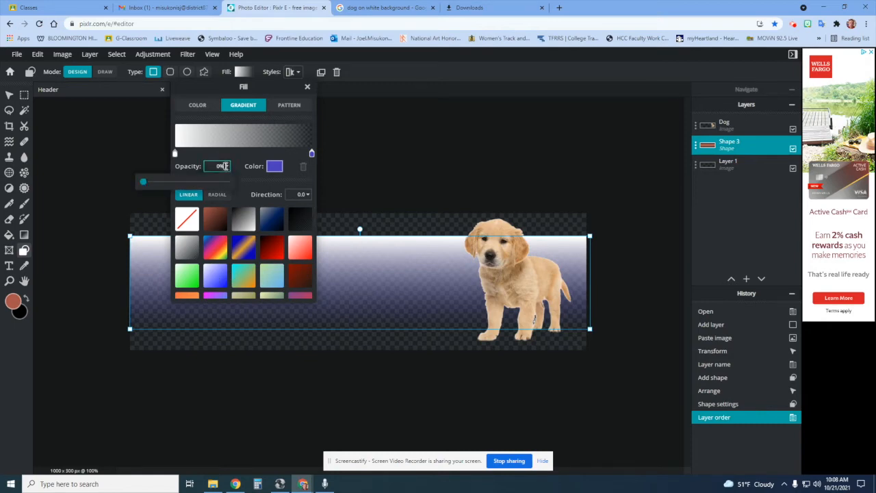
drag(159, 180, 234, 182)
right_click(196, 182)
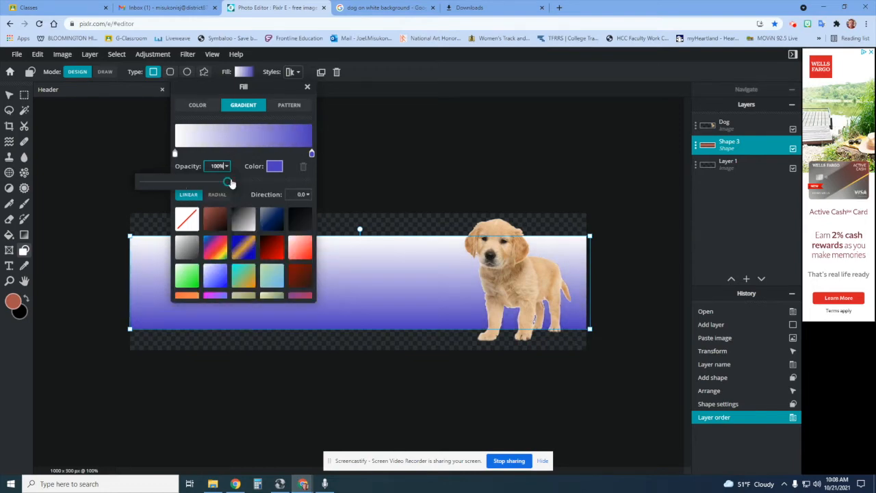
Change the blue end stop to #251692 and place it about 75% along the band's gradient.
click(274, 166)
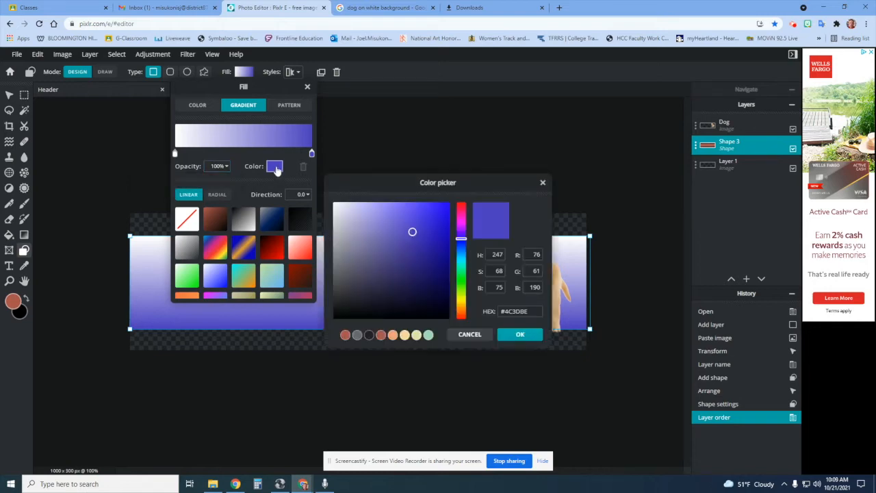
mouse_move(425, 242)
mouse_down()
mouse_move(416, 264)
mouse_move(426, 268)
mouse_move(431, 251)
mouse_up()
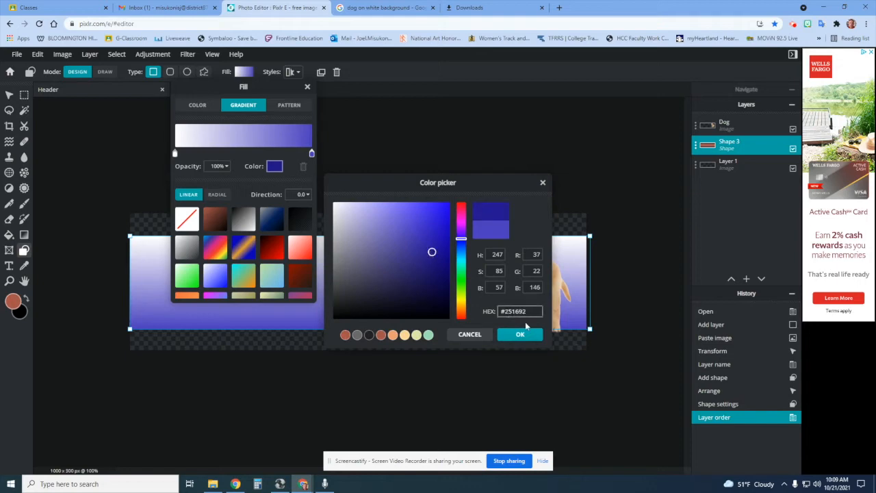
click(519, 335)
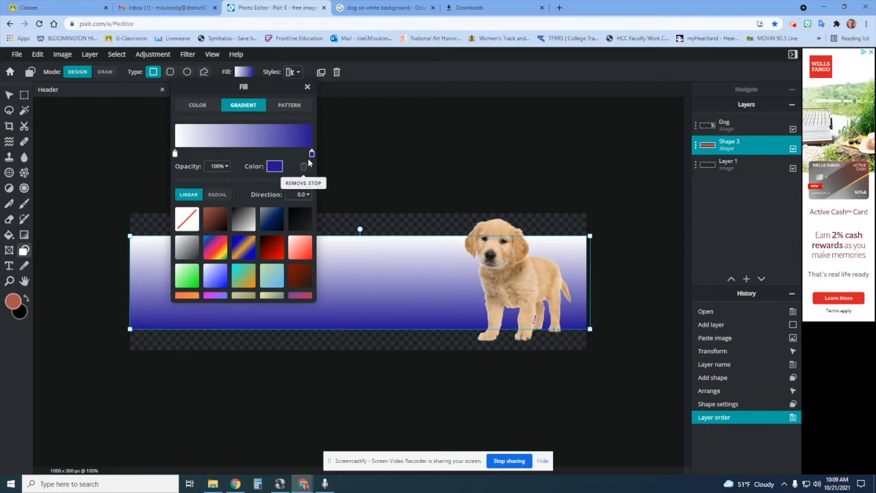
drag(311, 156, 277, 156)
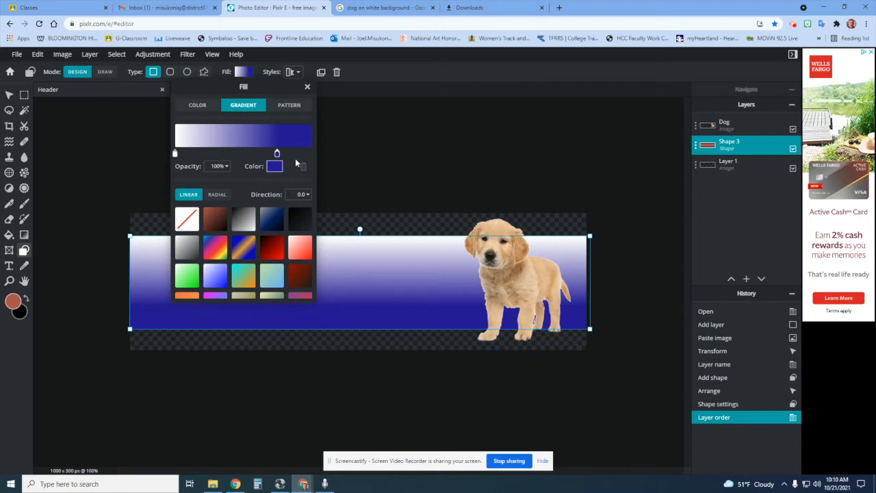
click(307, 87)
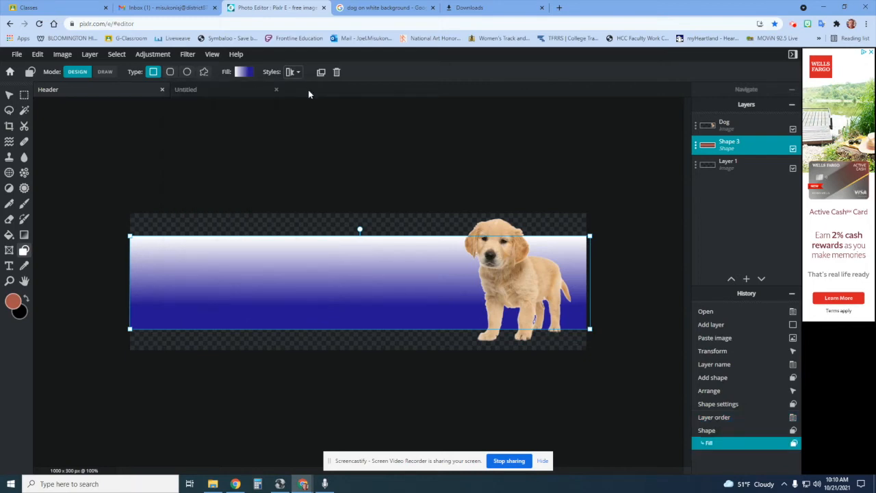
Select the Dog layer and set the Shape tool's fill to the purple-red-orange gradient preset.
mouse_move(736, 124)
mouse_down()
mouse_move(742, 169)
mouse_move(732, 123)
mouse_up()
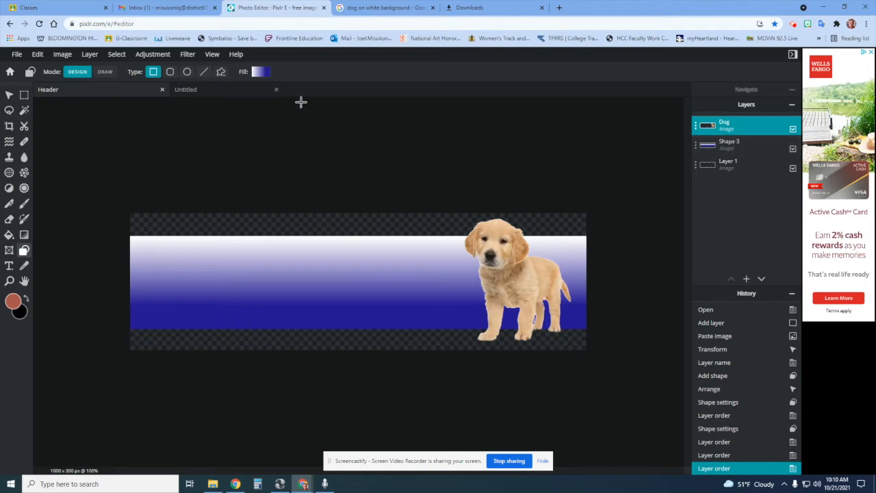
click(263, 71)
mouse_move(293, 153)
mouse_down()
mouse_move(258, 154)
mouse_move(277, 154)
mouse_up()
scroll(263, 226, down, 3)
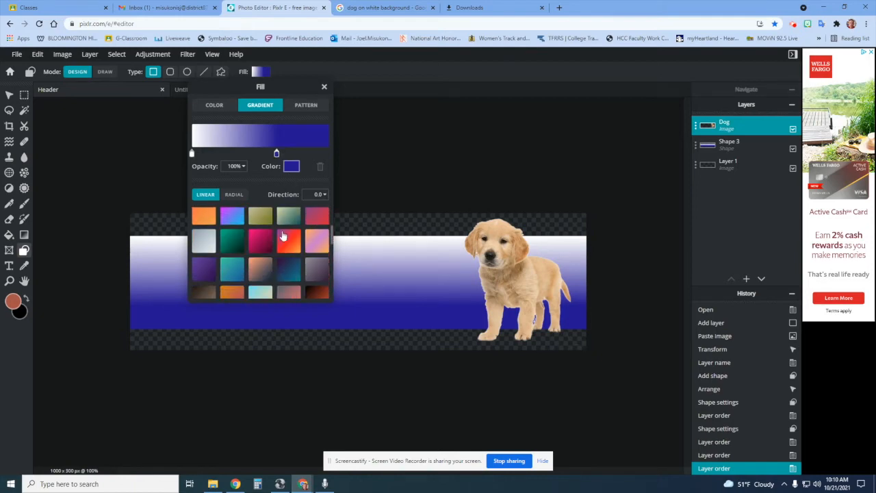
click(288, 240)
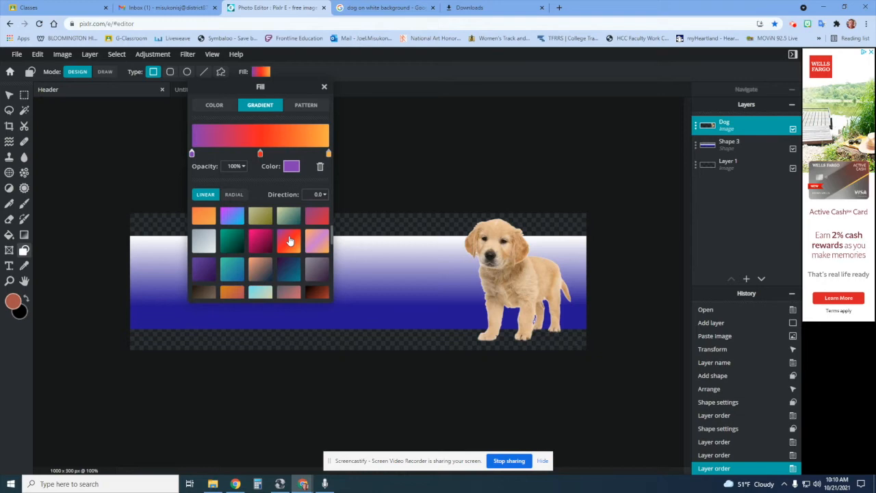
click(324, 87)
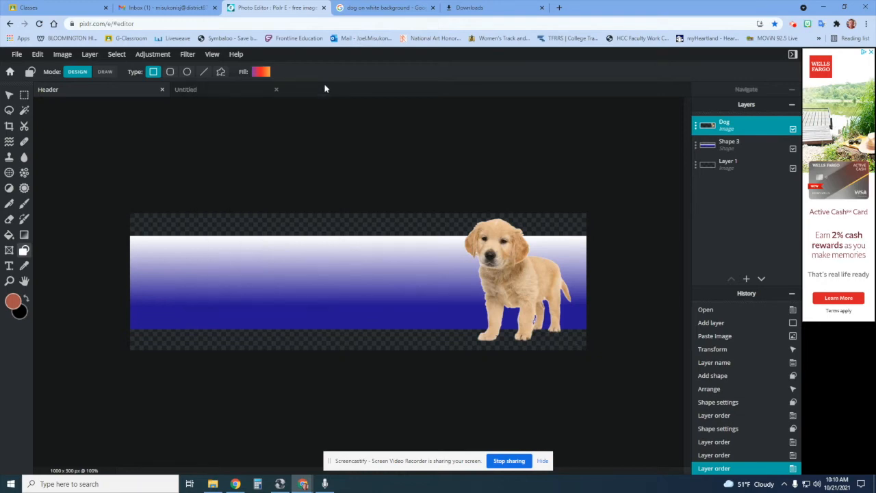
Select the band and try several gradient presets on it, including blue-gold, rainbow, olive, red-teal and magenta-navy.
click(315, 258)
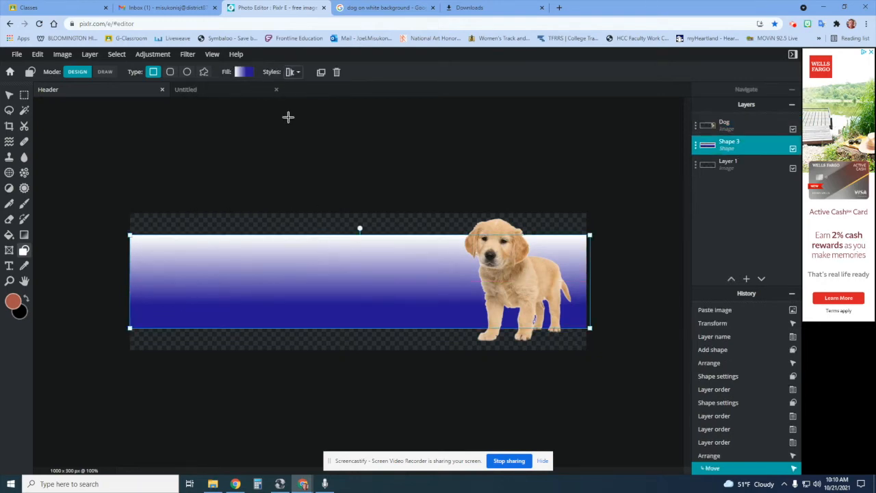
click(244, 73)
click(242, 254)
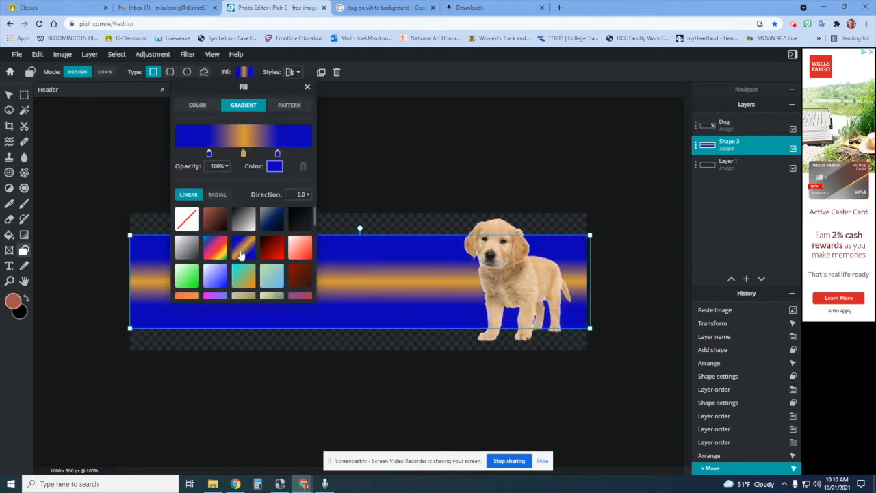
click(217, 253)
scroll(258, 279, down, 3)
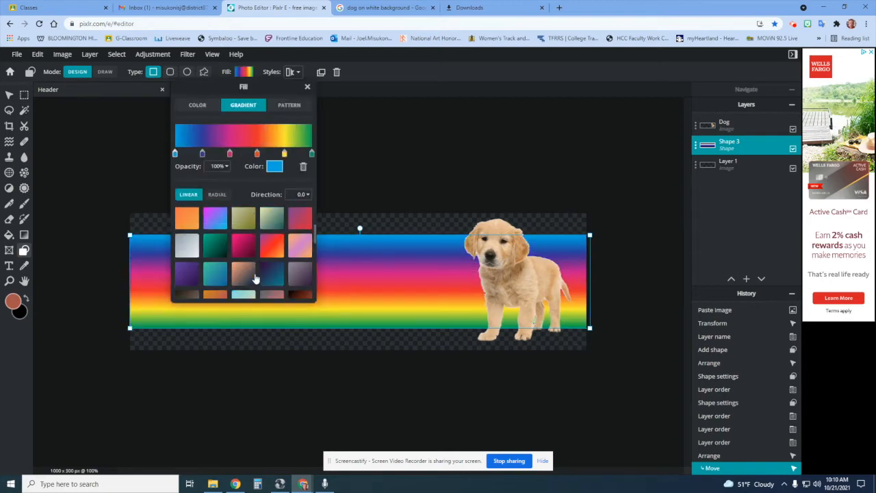
click(244, 217)
scroll(256, 225, down, 3)
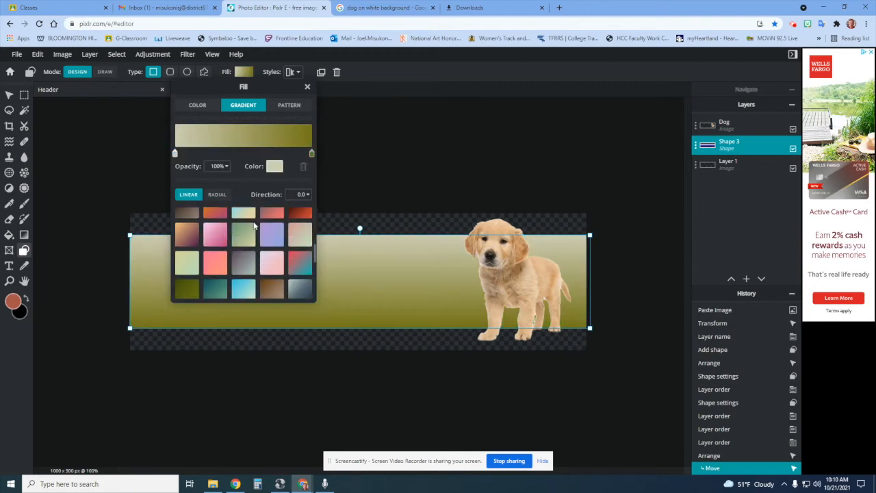
click(297, 263)
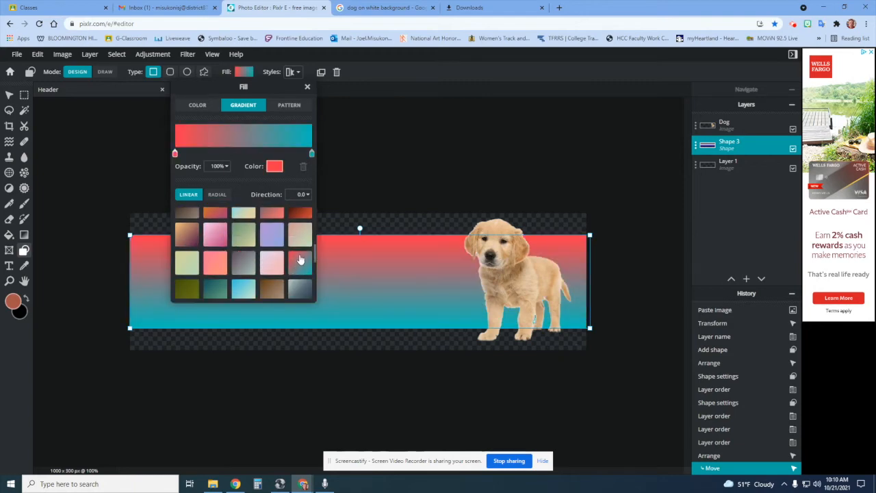
scroll(300, 258, down, 3)
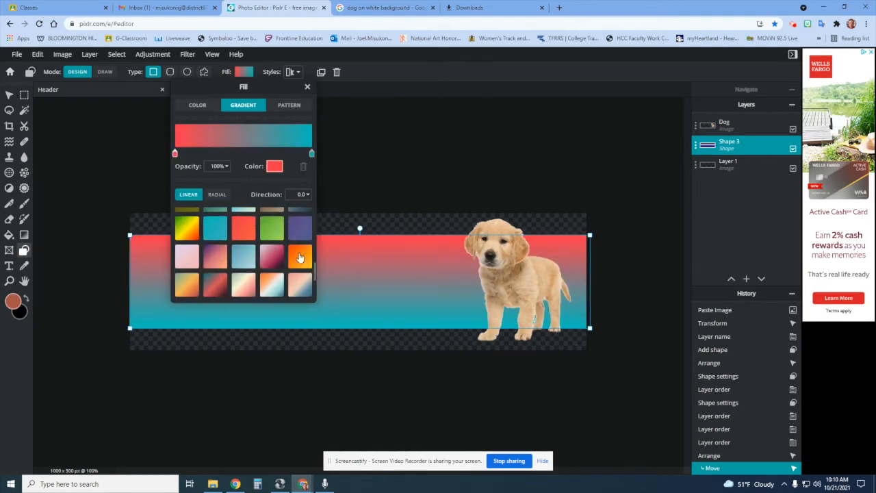
click(216, 285)
scroll(259, 275, down, 1)
click(245, 256)
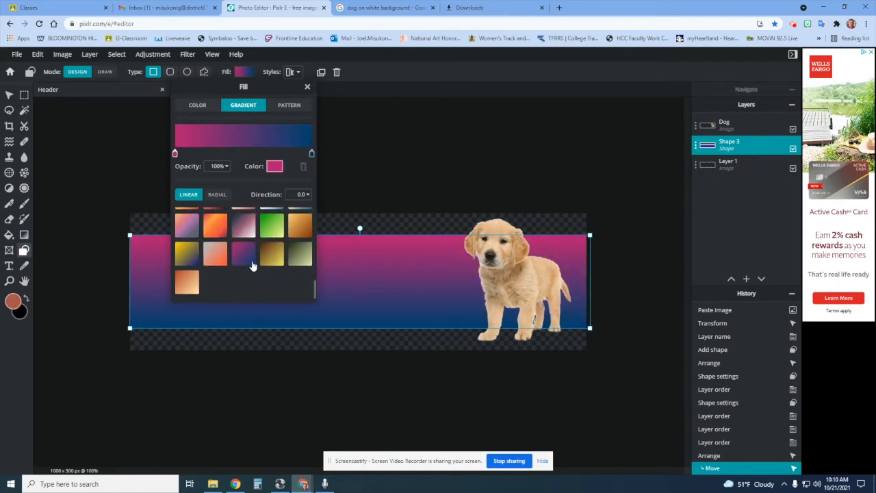
scroll(253, 264, up, 3)
scroll(253, 264, up, 5)
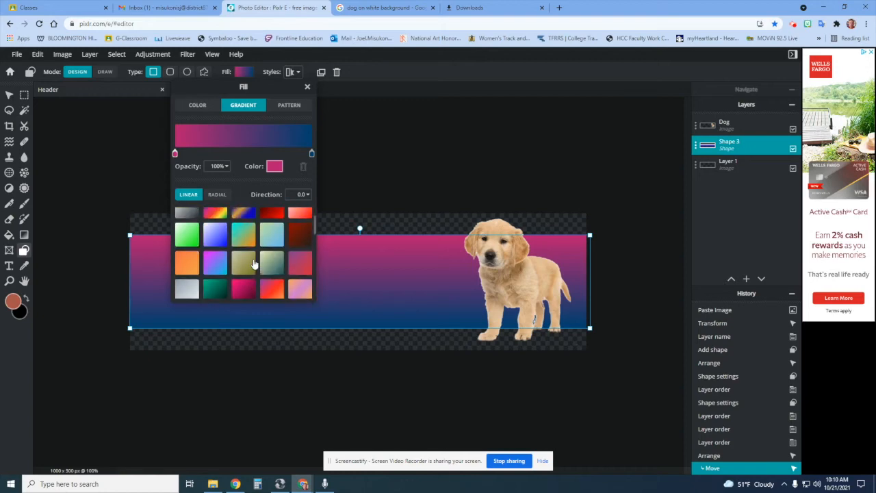
Fill the band with the gray-navy-black gradient preset, placing its navy stop about 65% along at 91% opacity.
click(270, 221)
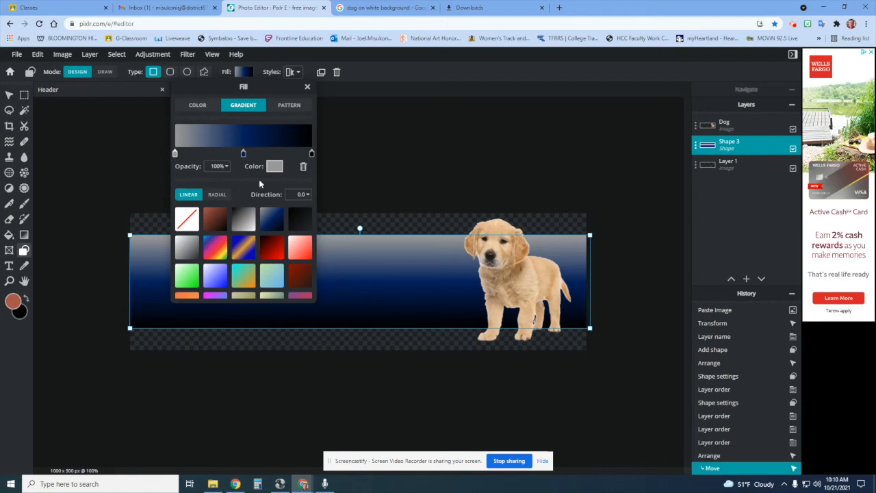
drag(243, 153, 264, 156)
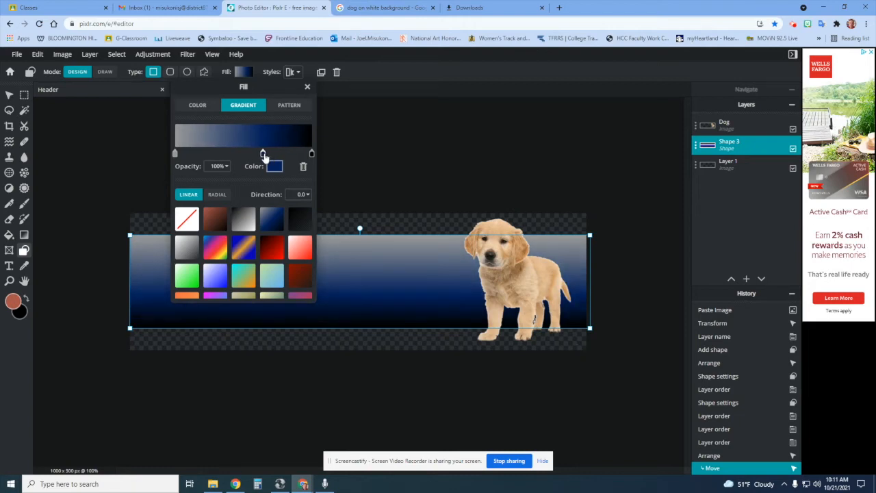
click(225, 165)
drag(222, 182, 197, 183)
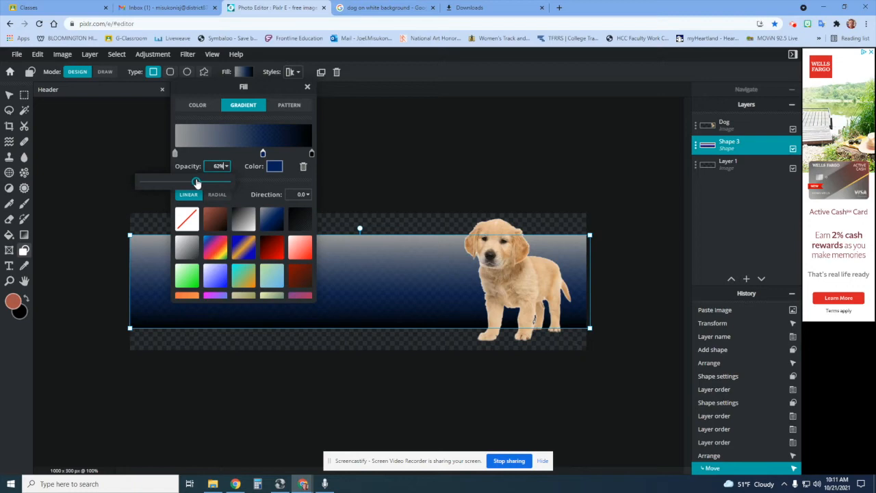
drag(196, 182, 225, 182)
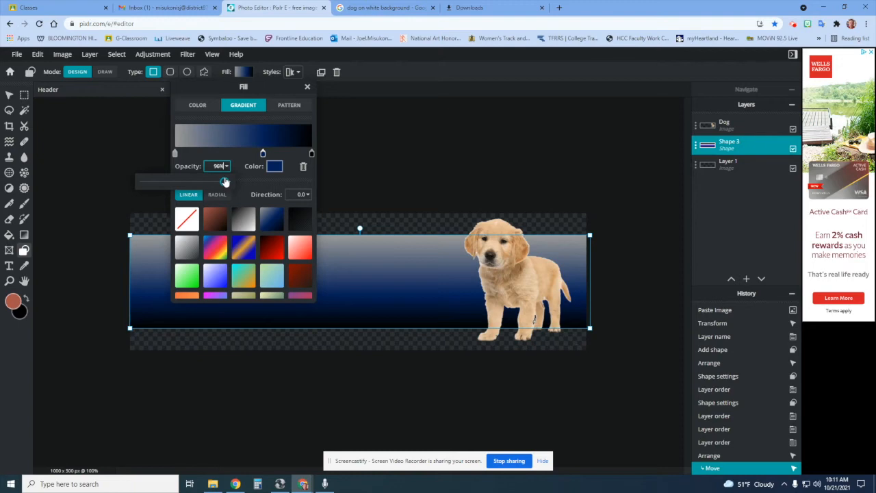
drag(224, 182, 221, 181)
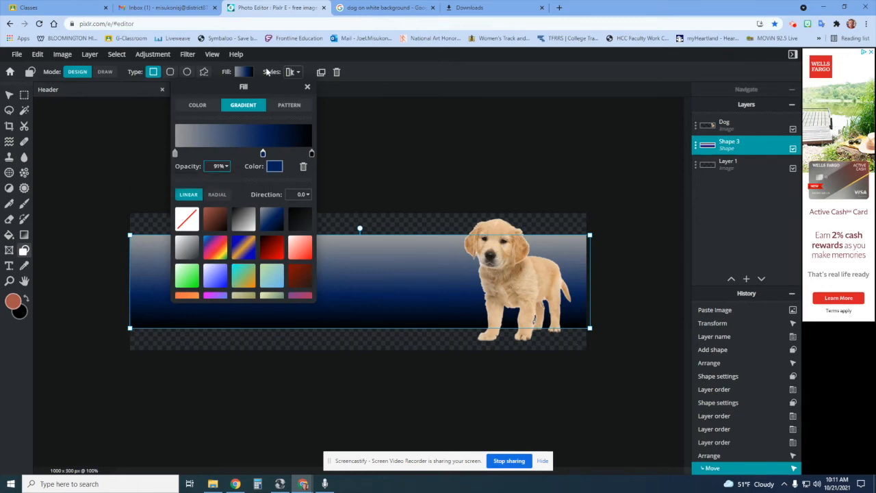
Turn on the outline style for the band and set the outline size to 8.
click(296, 71)
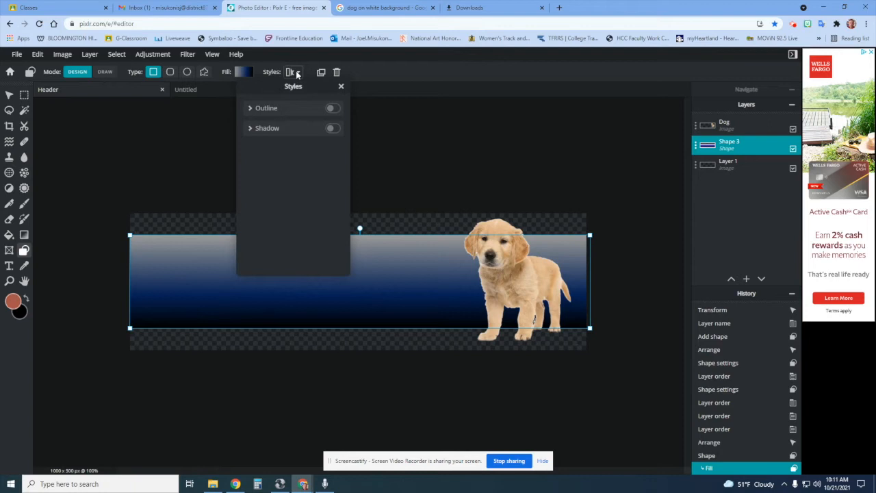
click(334, 110)
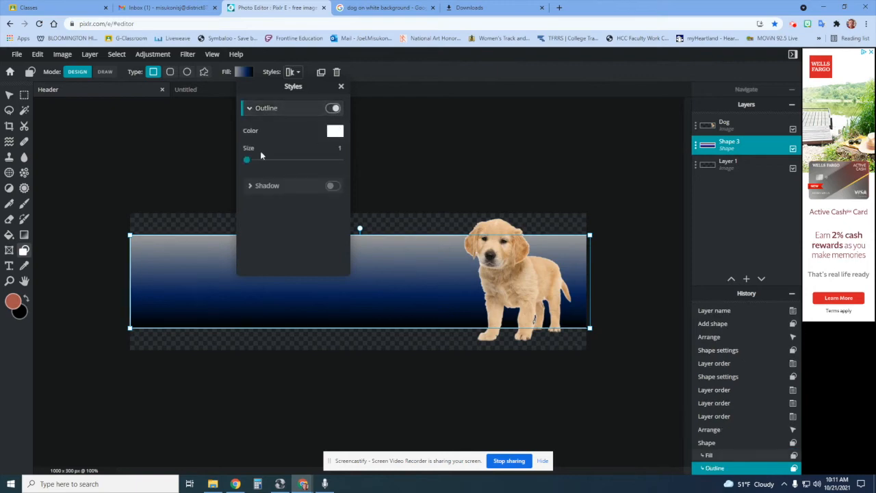
drag(249, 161, 254, 160)
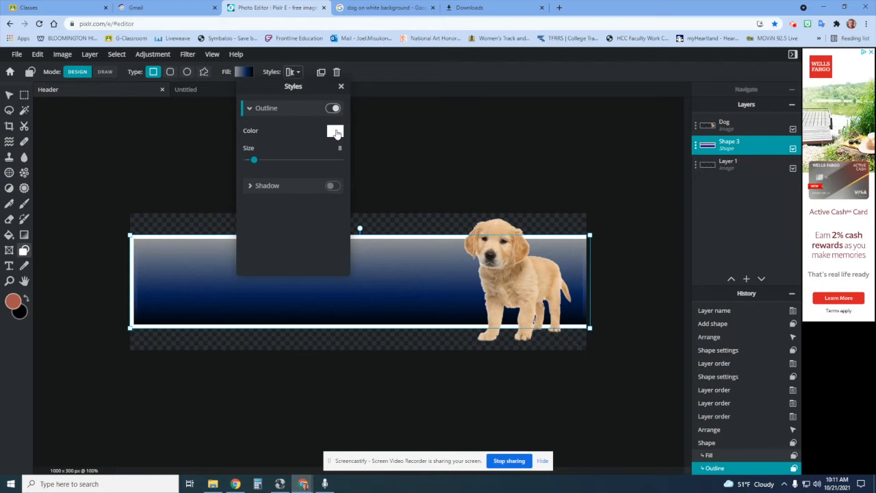
Set the band's outline color to near-black #030303 and its outline size to 3.
drag(254, 161, 268, 162)
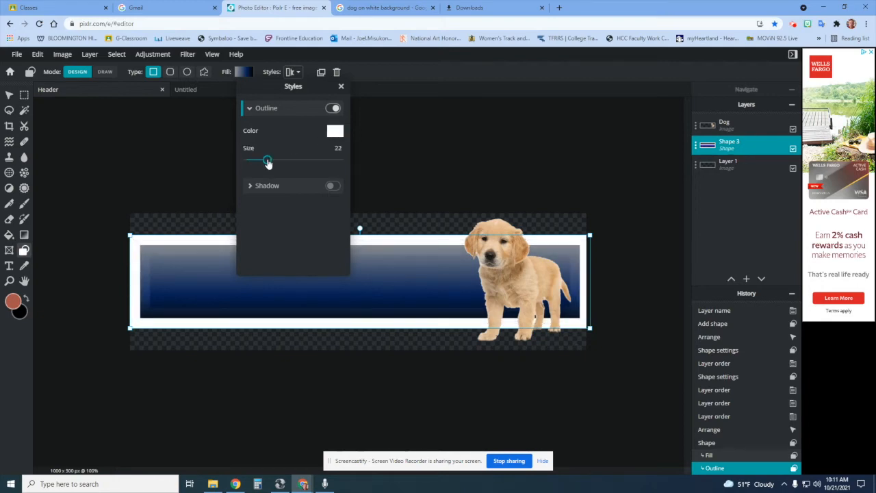
drag(268, 162, 264, 159)
click(331, 134)
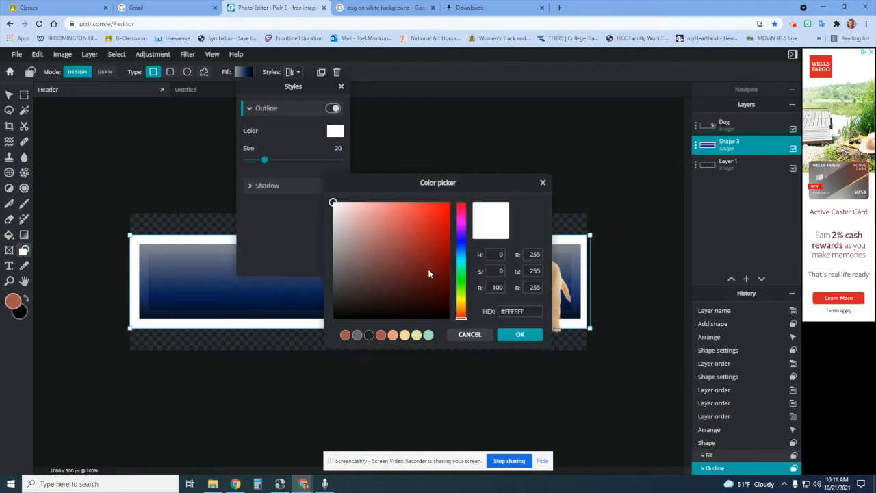
click(334, 318)
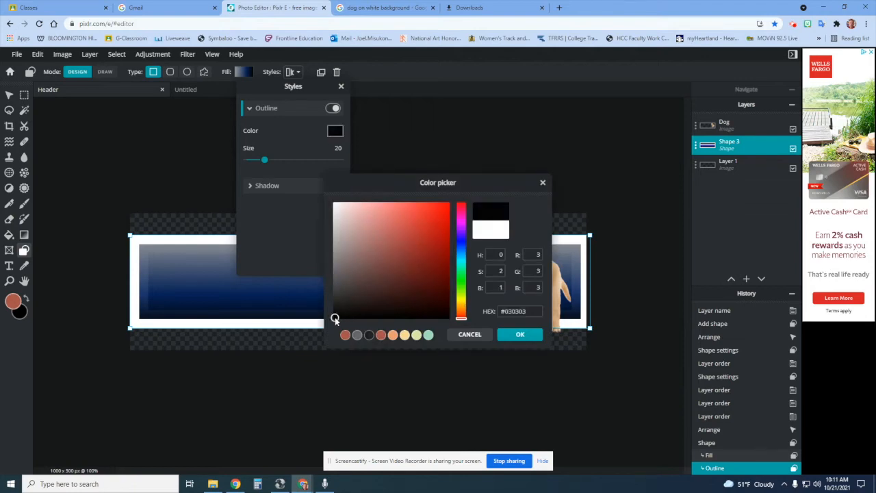
click(520, 333)
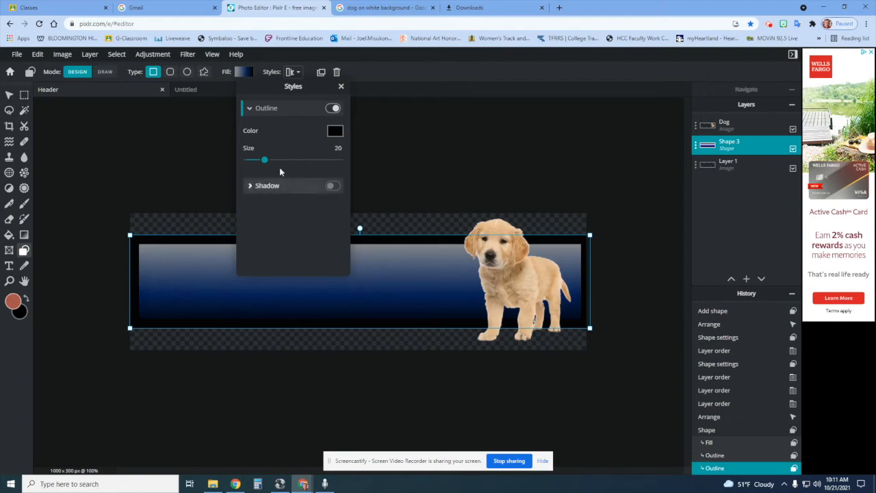
mouse_move(265, 162)
mouse_down()
mouse_move(235, 154)
mouse_move(249, 159)
mouse_up()
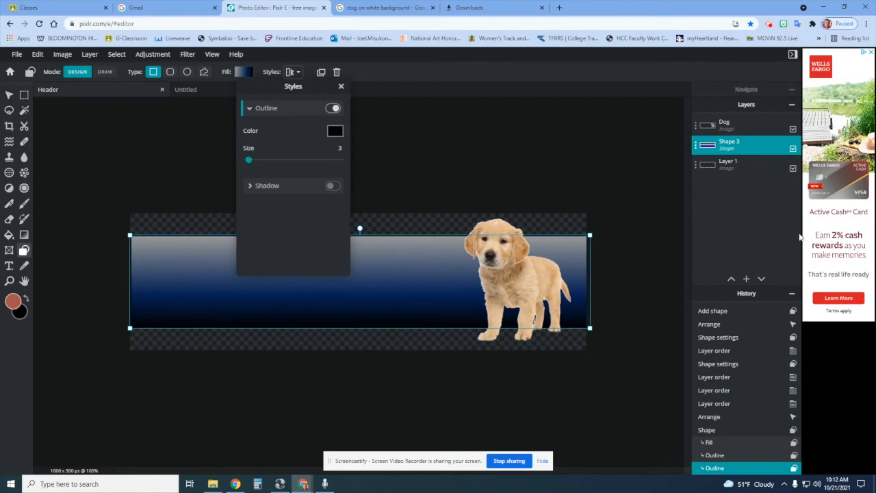
Select Layer 1 and set the foreground color to off-white #FBF7F7.
click(739, 164)
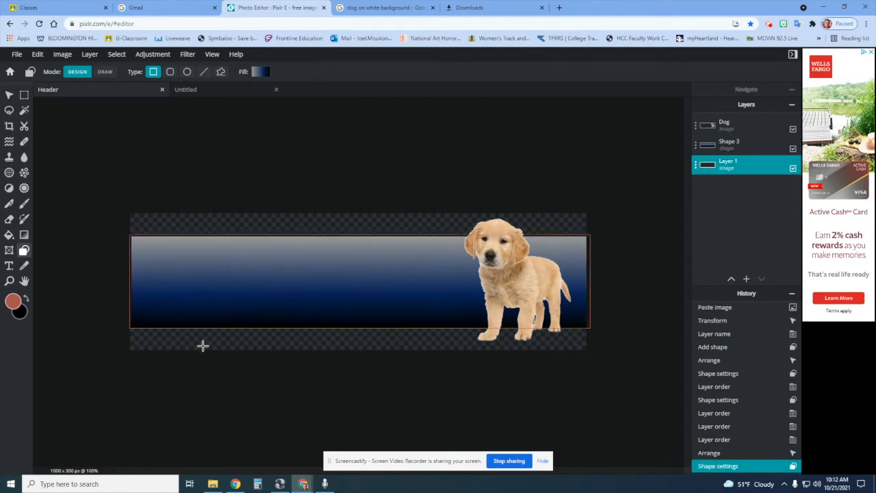
click(13, 301)
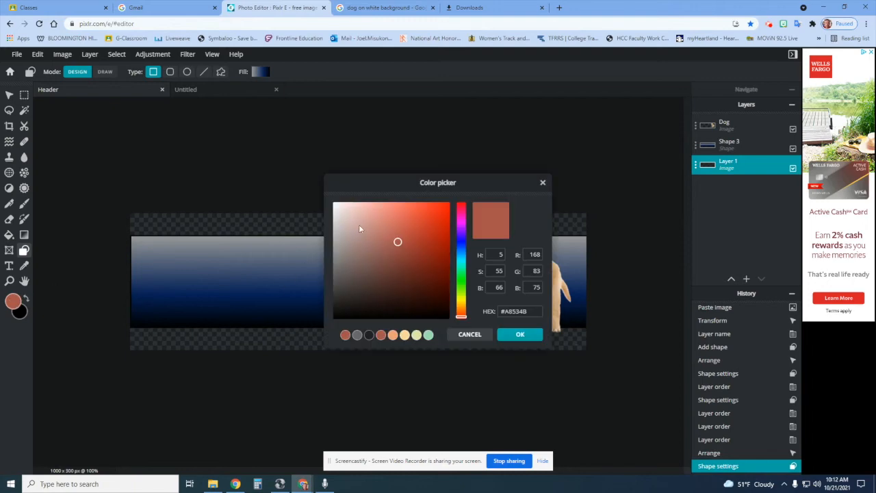
click(334, 204)
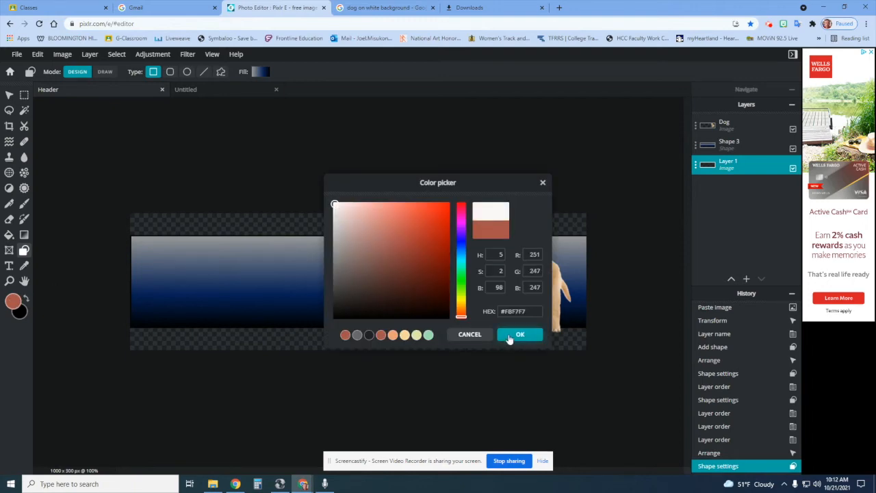
click(517, 335)
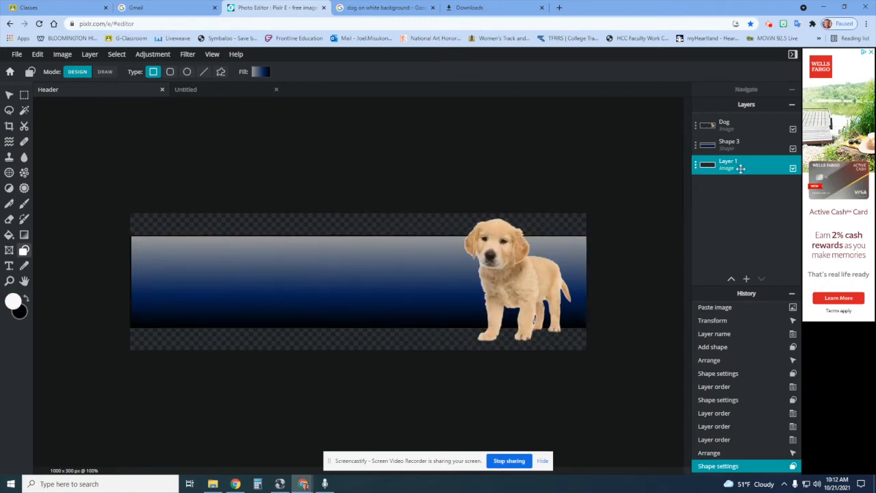
Rename Layer 1 to Background and fill it with the off-white foreground color.
click(695, 165)
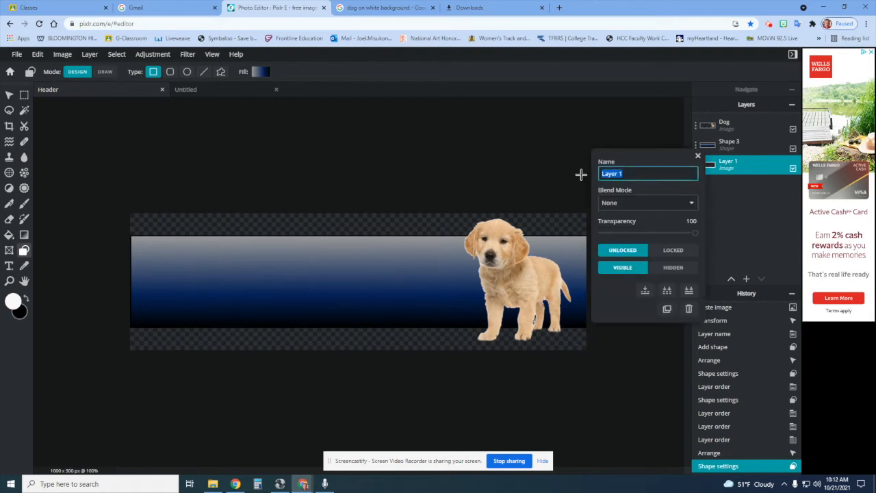
text(Background)
click(696, 165)
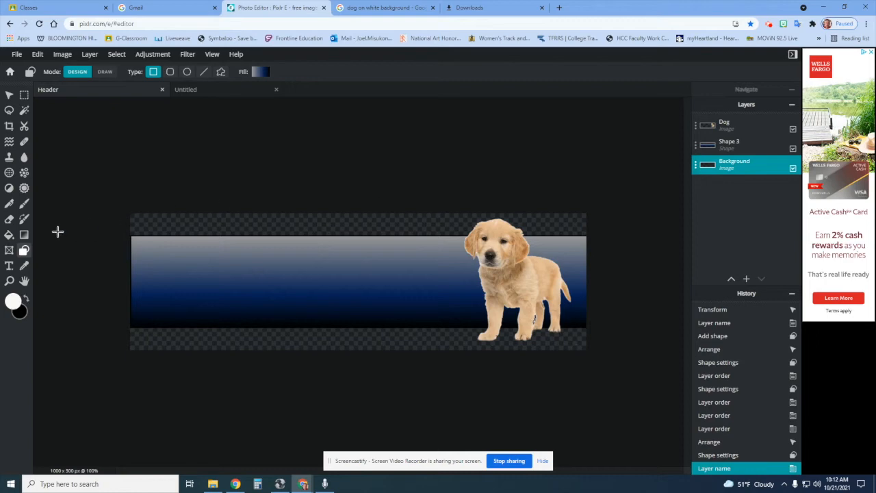
click(7, 236)
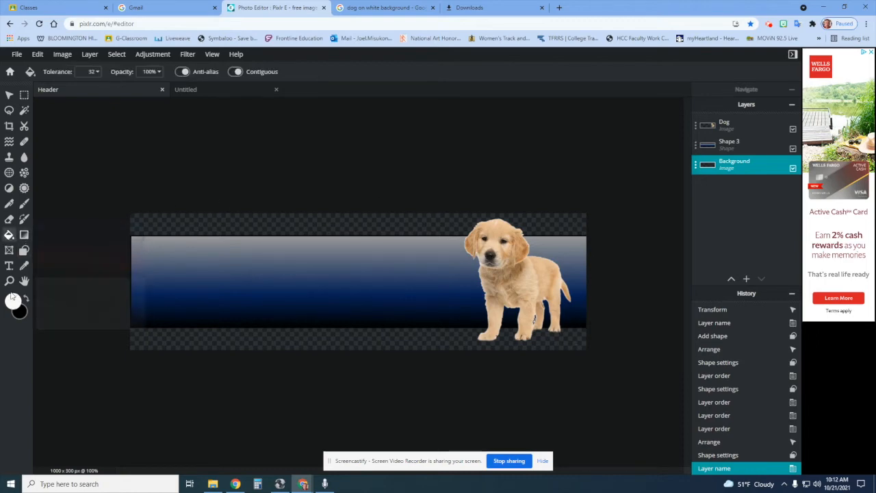
click(176, 335)
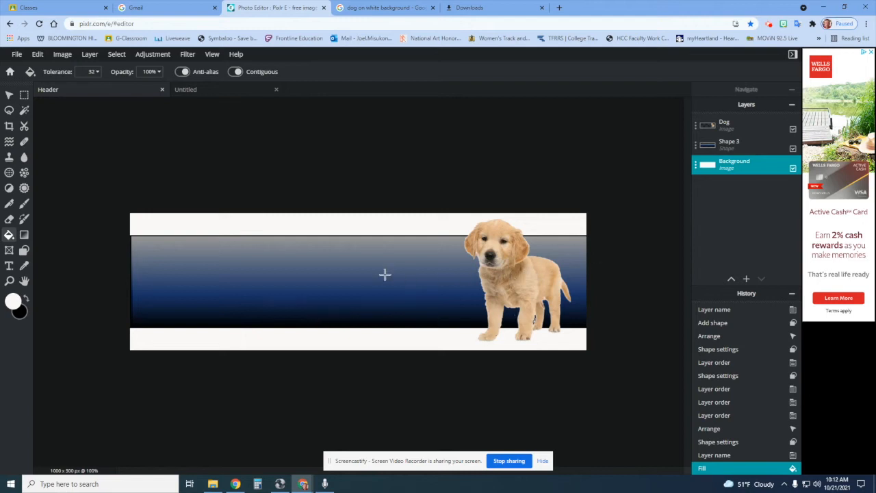
Select the band's Shape 3 layer, reduce its outline size to 1 and turn the outline style off.
click(732, 143)
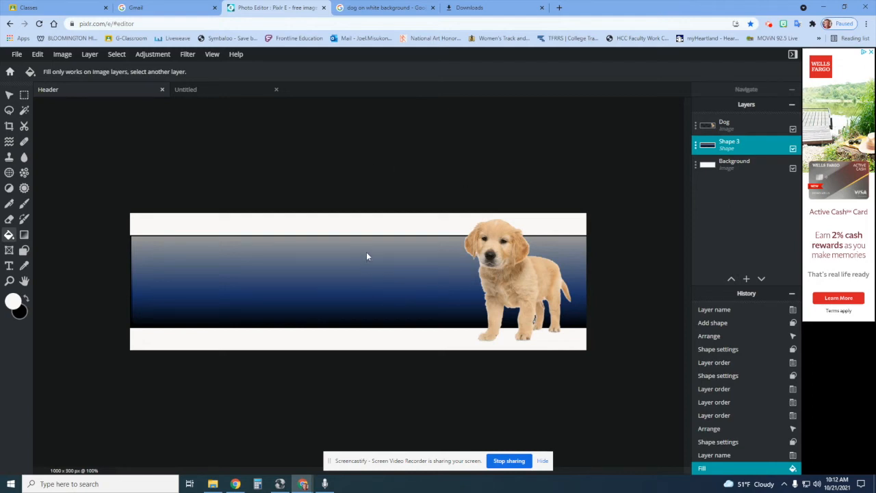
click(25, 251)
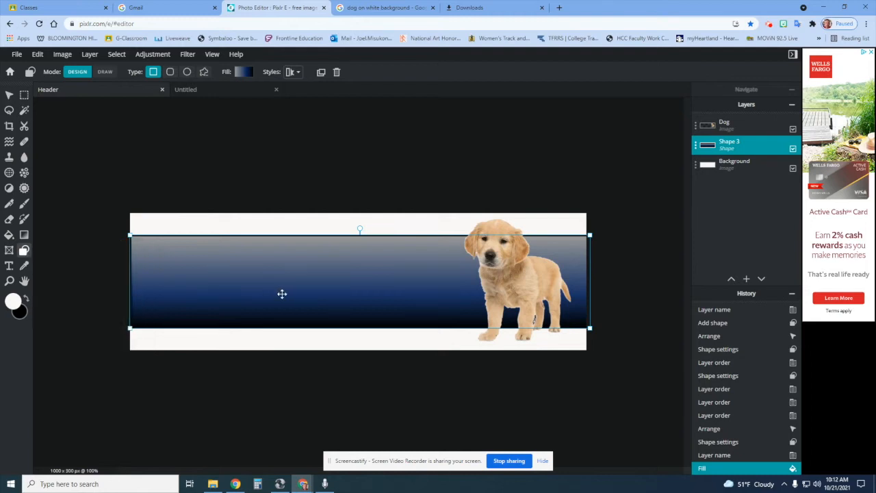
click(296, 73)
drag(247, 161, 238, 161)
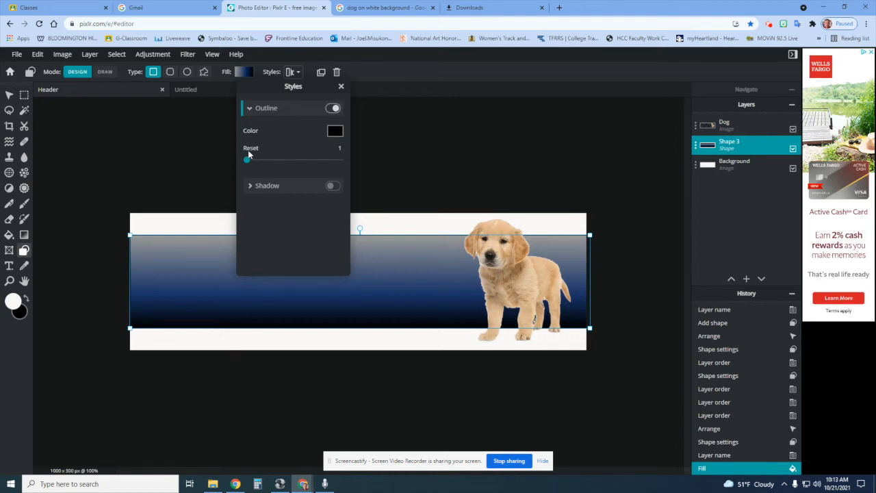
click(333, 108)
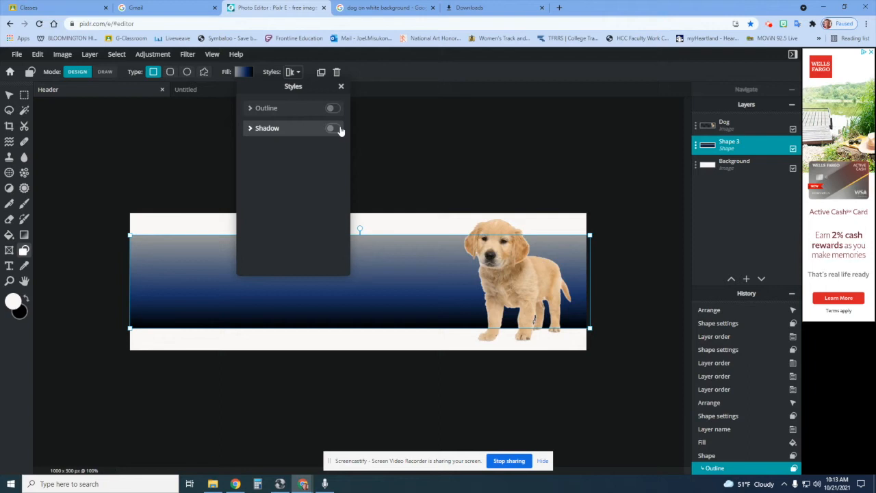
Turn on the shadow style for the band with blur 29 and distance 24.
click(336, 130)
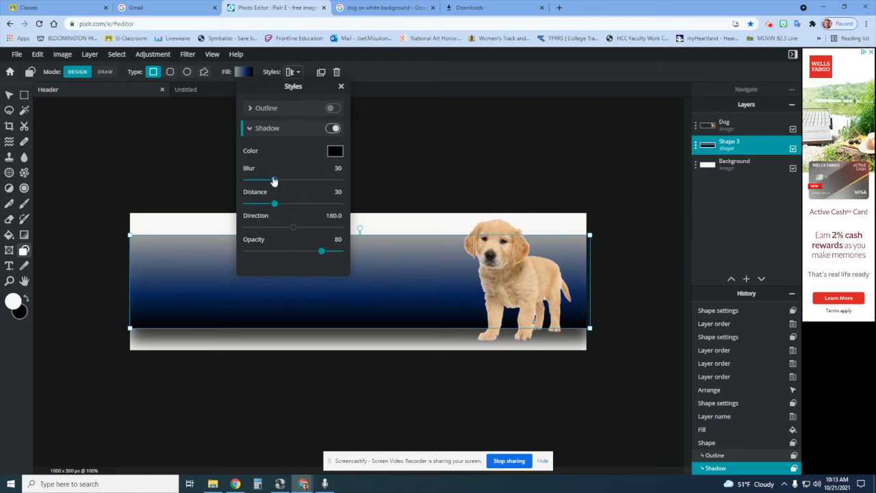
drag(278, 207, 273, 184)
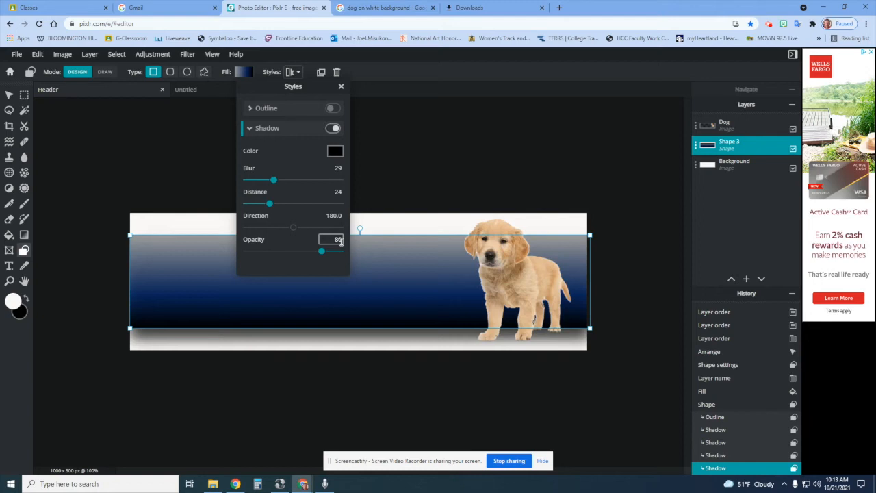
click(490, 226)
Select the dog's outline on the Dog layer by wand-selecting the empty area around it and inverting the selection.
click(752, 122)
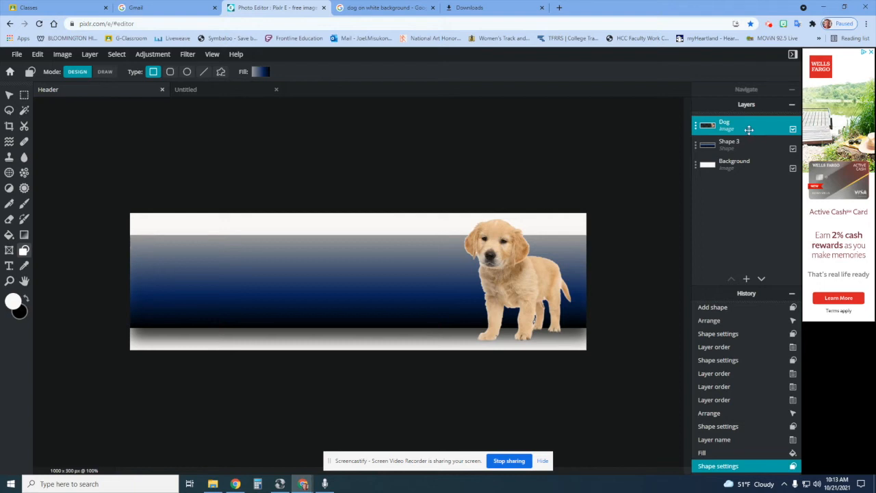
click(24, 109)
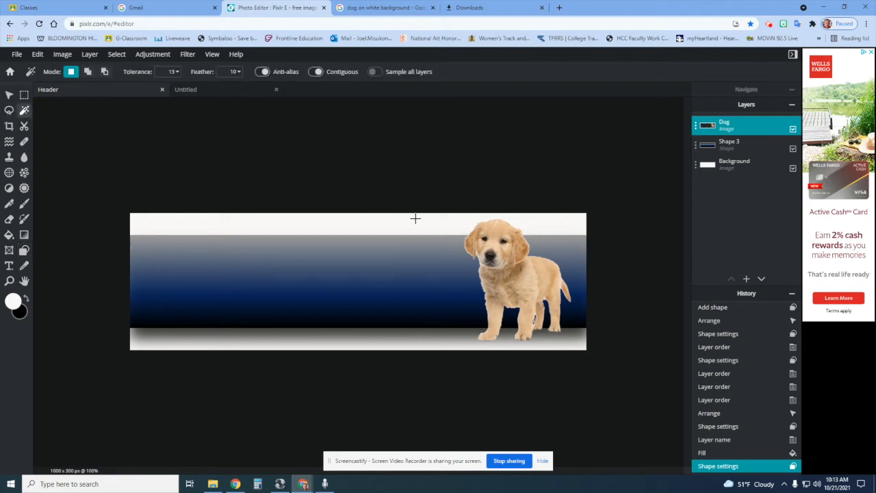
click(420, 222)
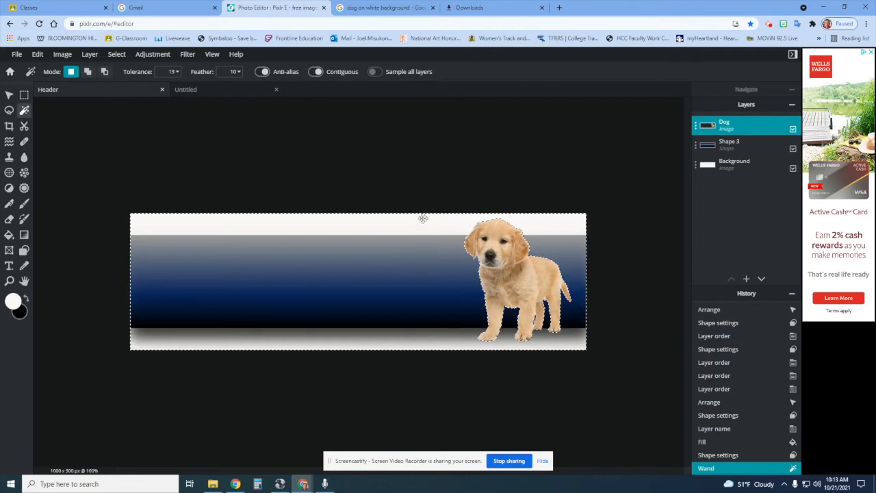
click(119, 56)
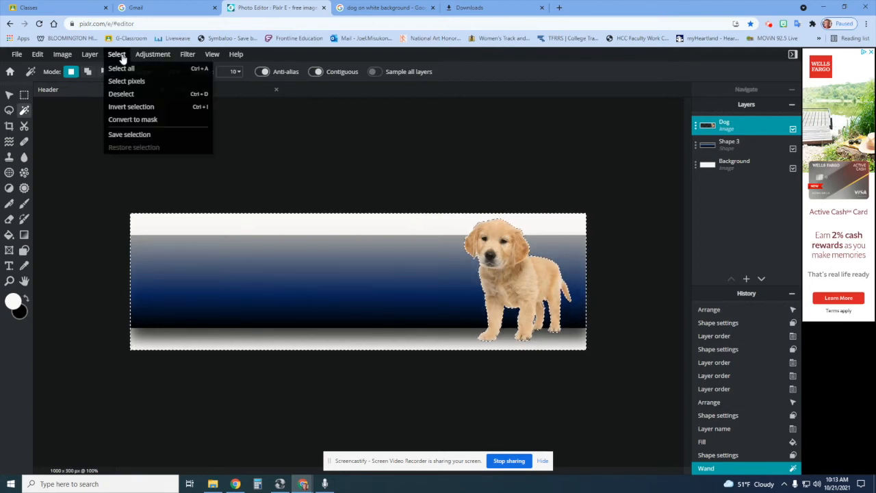
click(129, 108)
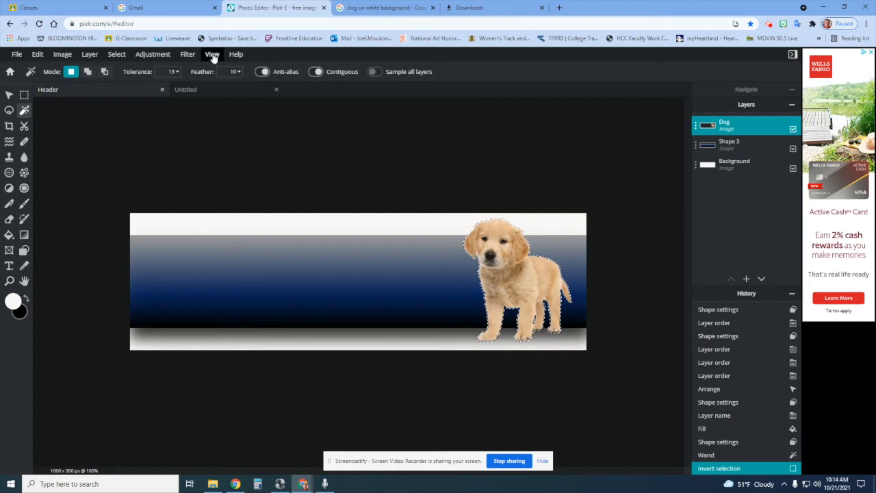
Apply a black drop shadow to the dog with 21% opacity, 5 px blur, offset x 11 px and offset y -1 px, and deselect.
click(192, 55)
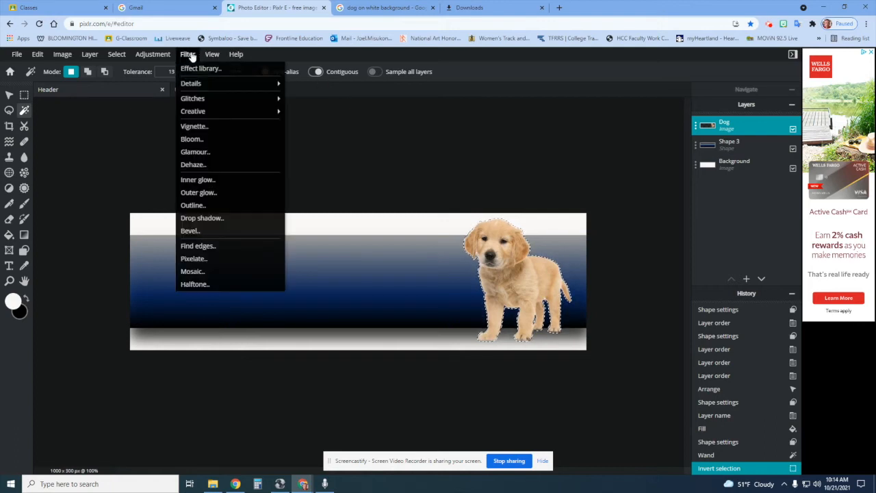
click(231, 218)
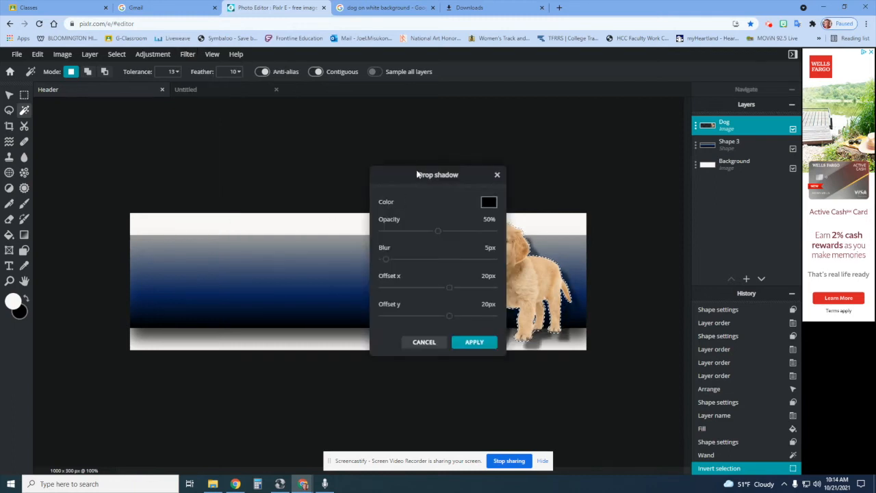
drag(302, 149, 263, 143)
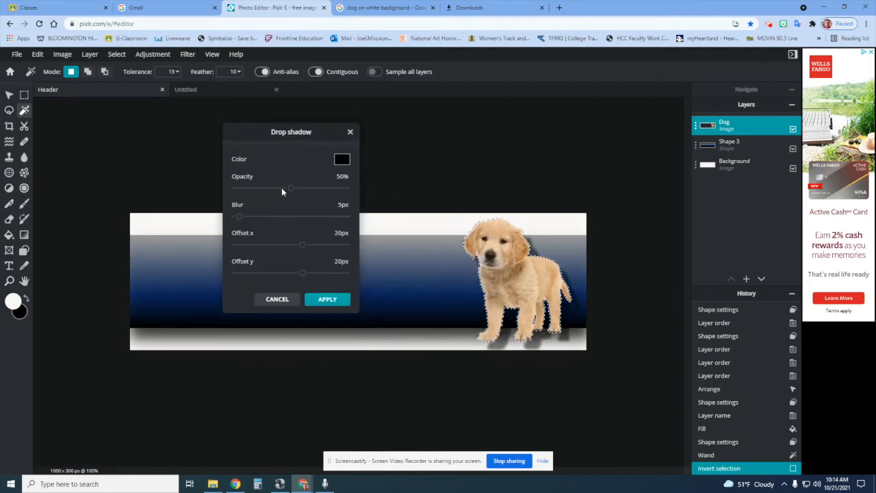
drag(290, 188, 259, 189)
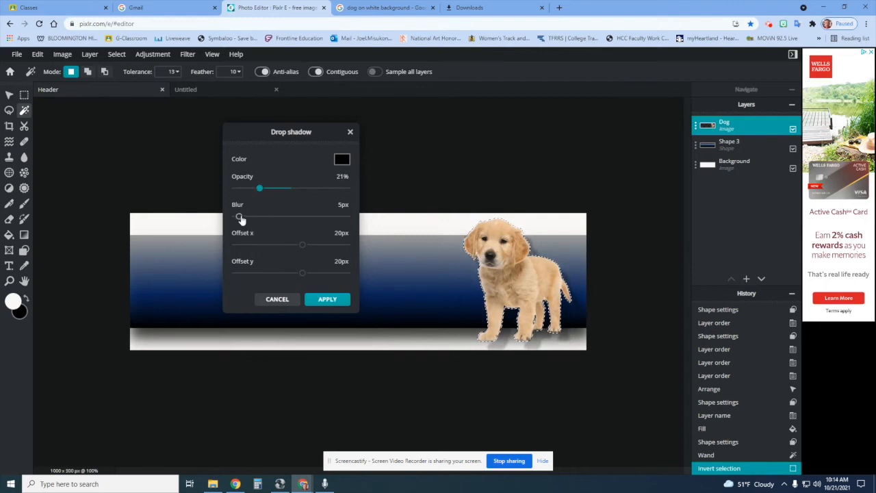
drag(305, 249, 287, 269)
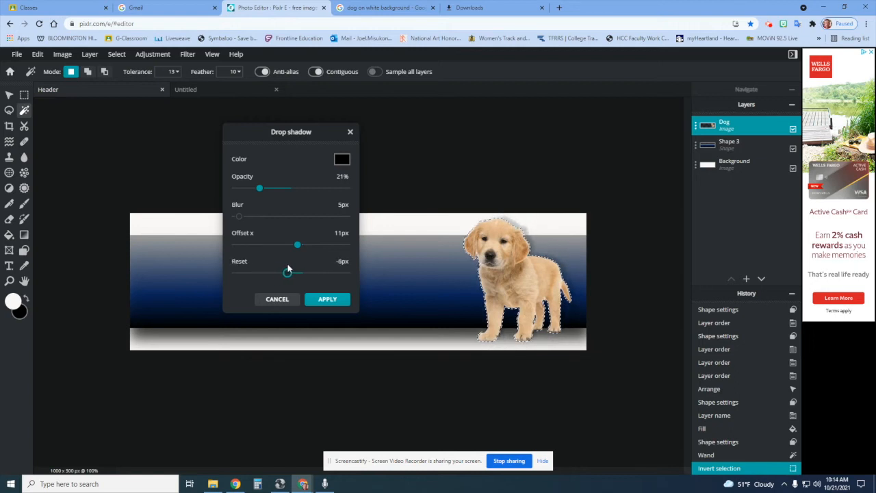
mouse_move(288, 269)
mouse_down()
mouse_move(307, 266)
mouse_move(299, 267)
mouse_up()
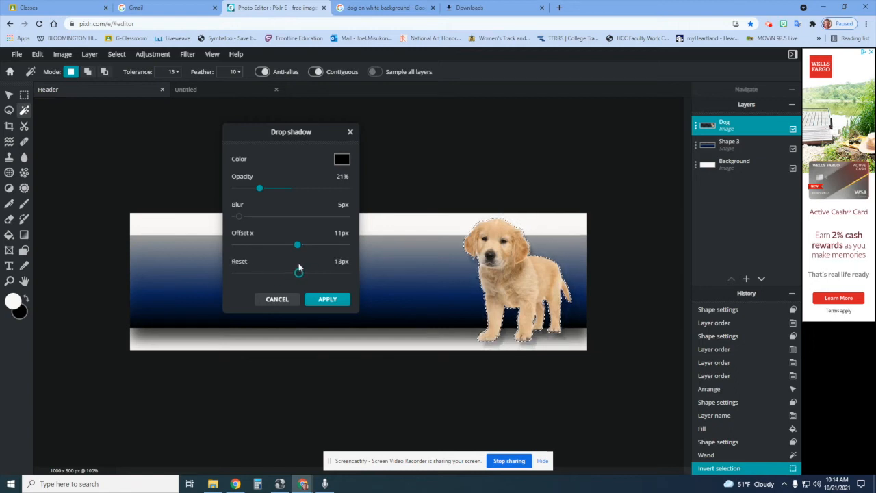
right_click(297, 265)
click(296, 266)
drag(303, 275, 290, 274)
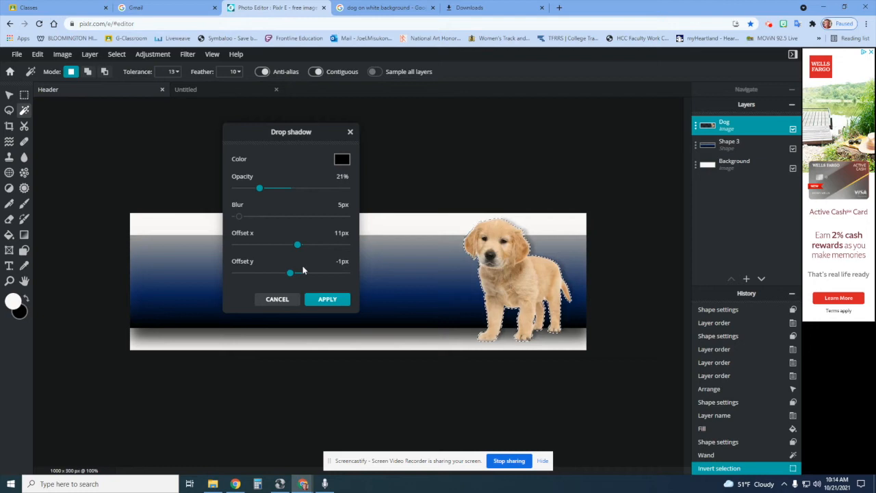
click(326, 299)
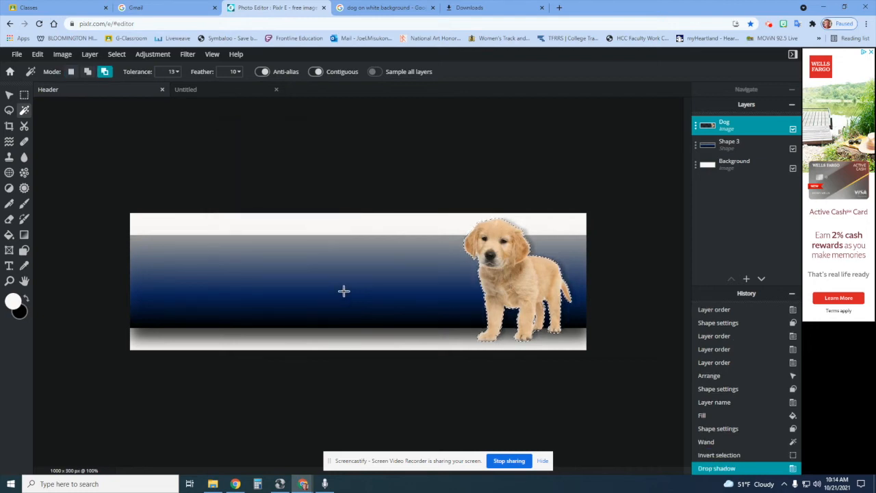
key(ctrl+d)
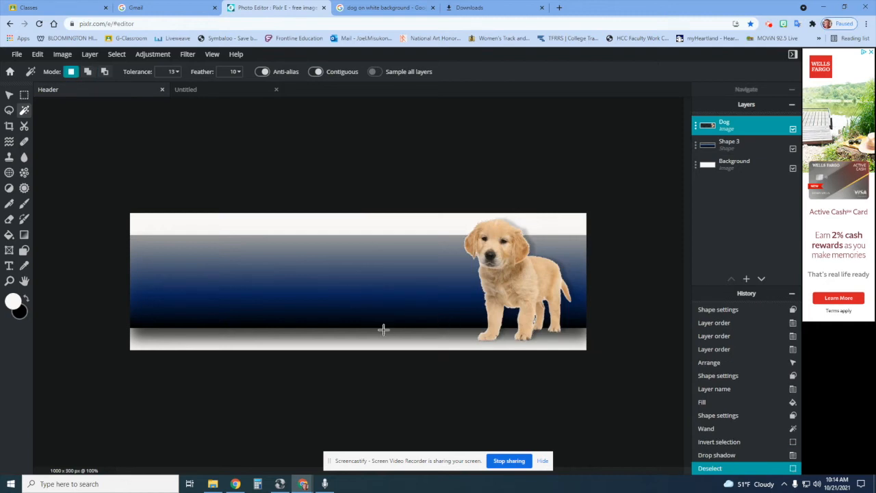
click(414, 273)
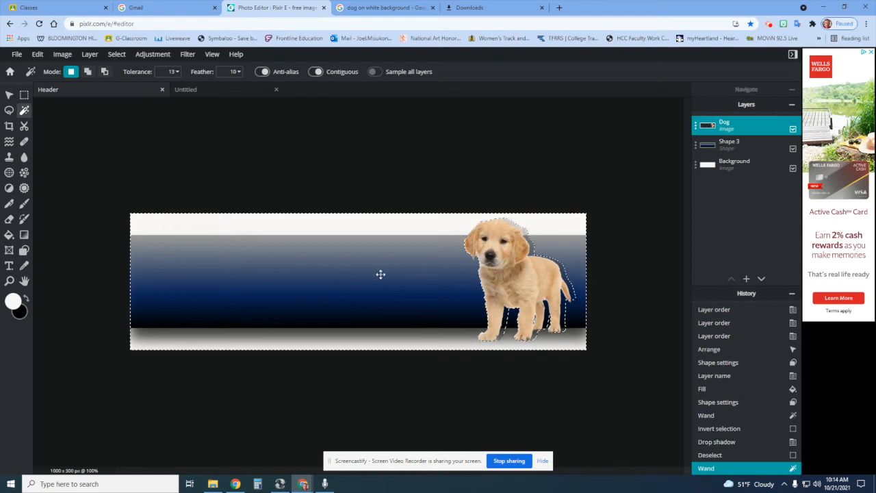
Turn off the shadow style of the band on the Shape 3 layer and clear the active selection.
click(735, 140)
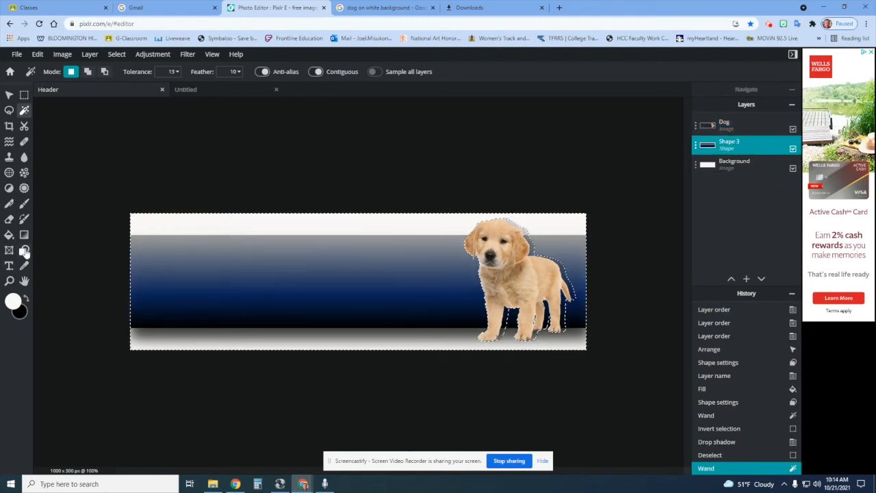
click(24, 250)
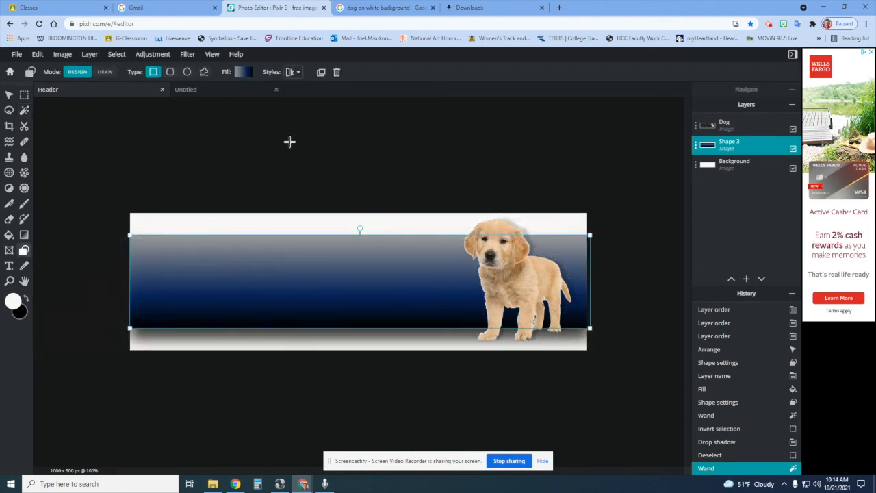
click(294, 72)
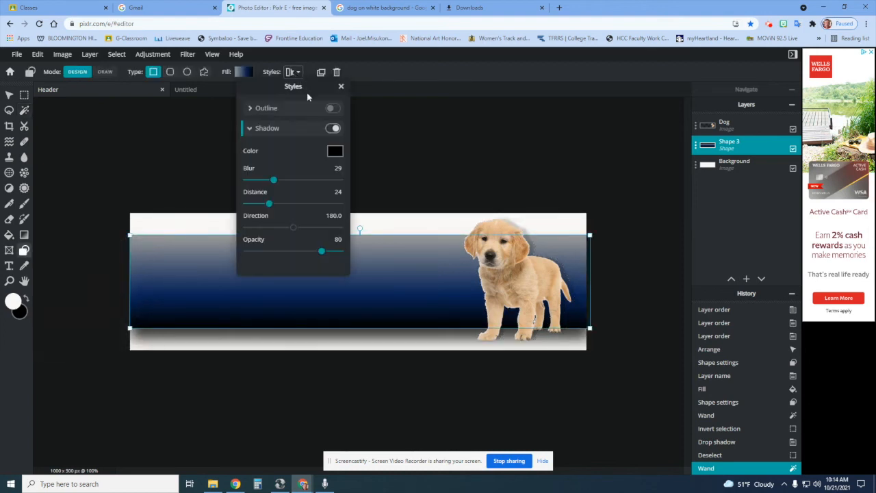
click(332, 128)
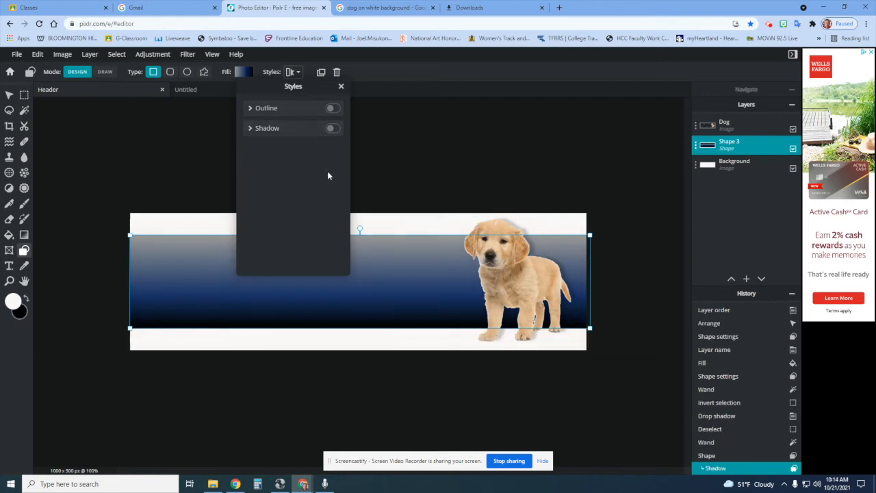
click(366, 349)
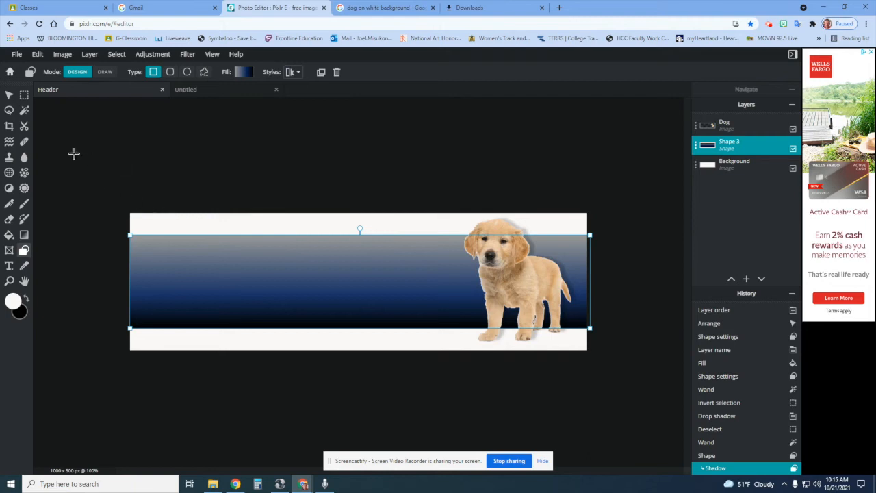
click(9, 95)
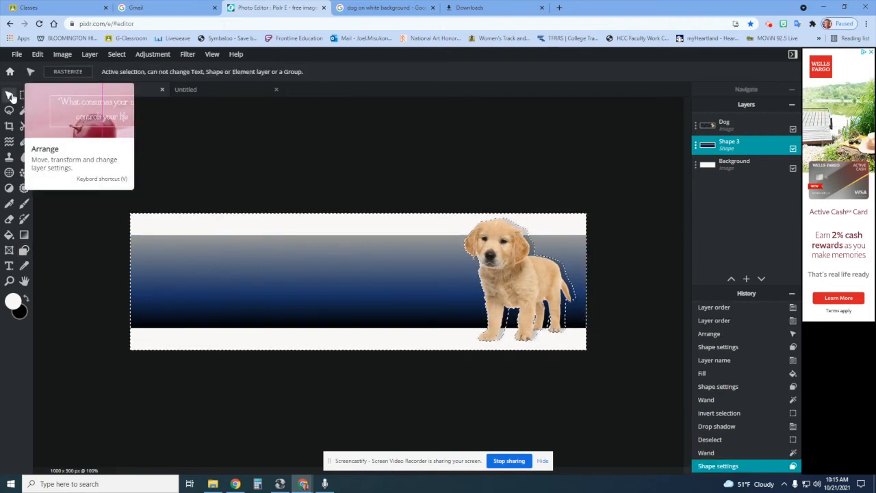
key(ctrl+d)
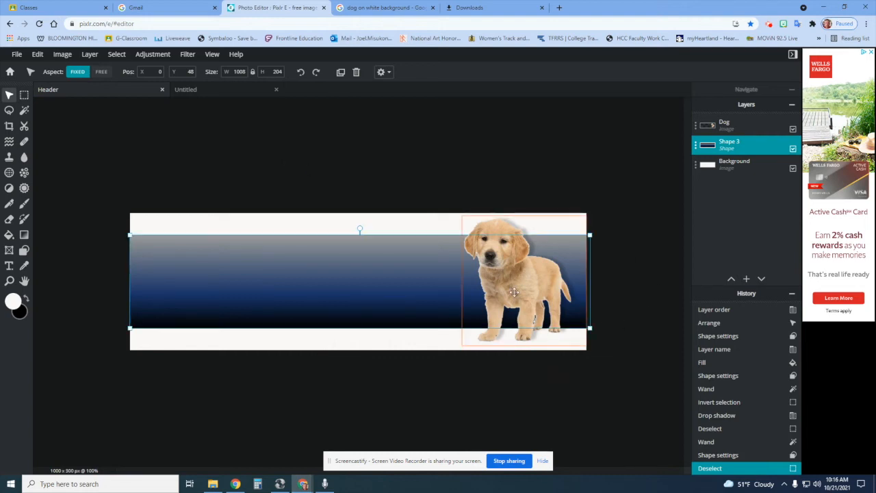
Darken the dog slightly by lowering the brightness of the Dog layer in Brightness & contrast and apply it.
click(759, 121)
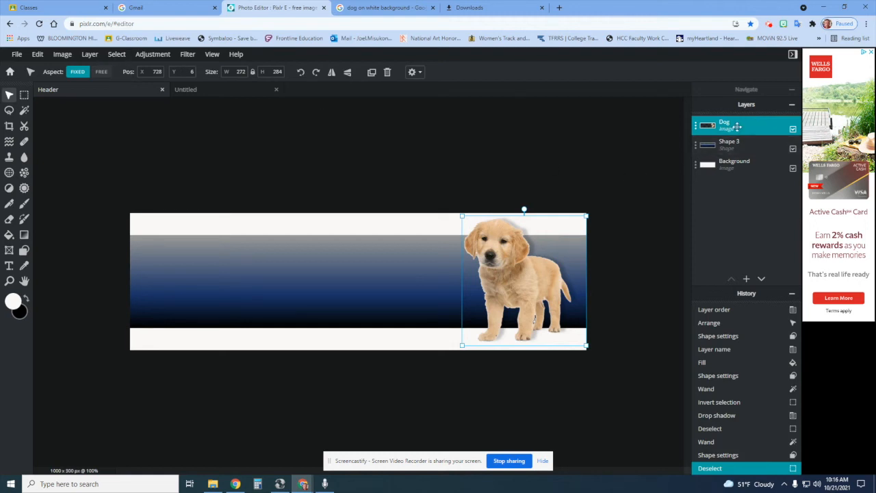
click(161, 56)
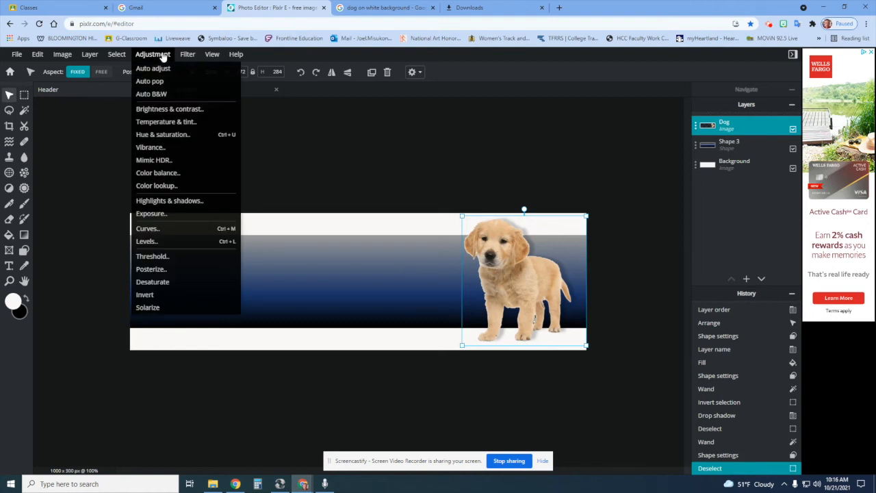
click(171, 109)
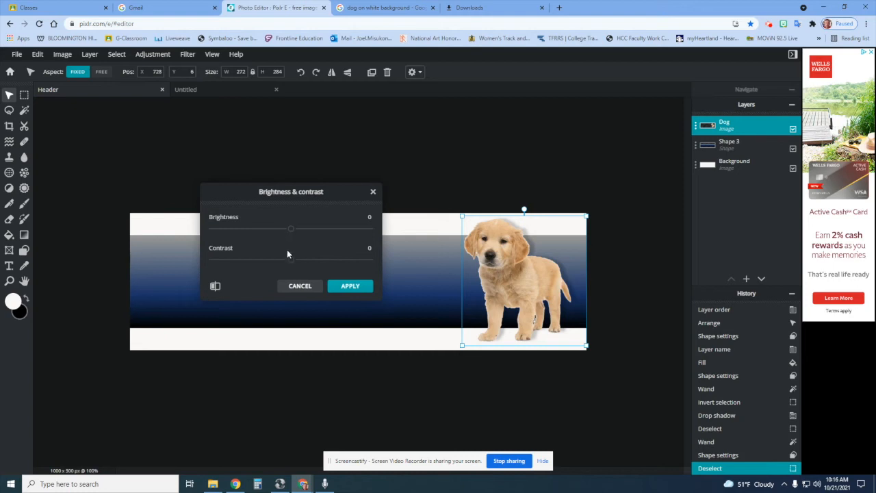
drag(290, 230, 270, 234)
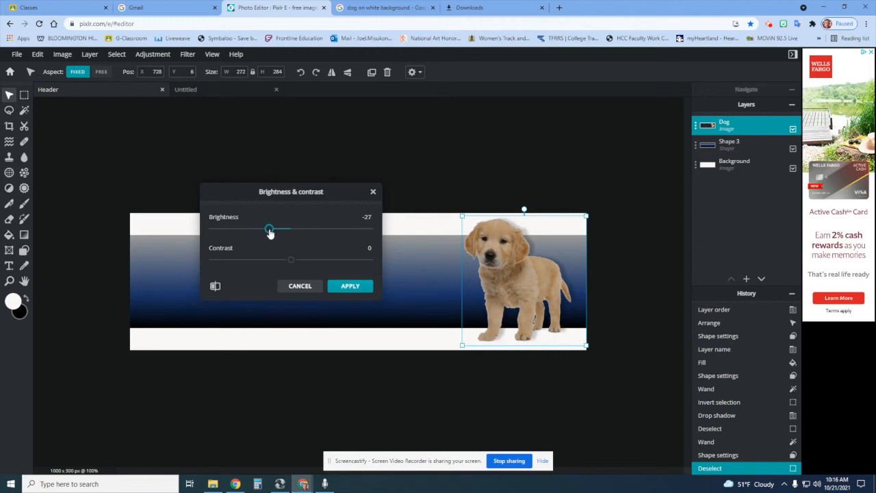
drag(270, 234, 273, 234)
click(349, 285)
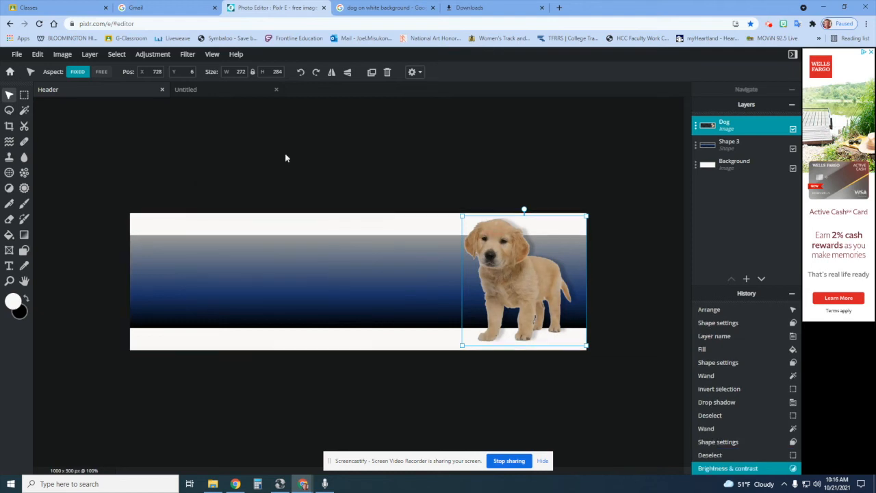
click(154, 59)
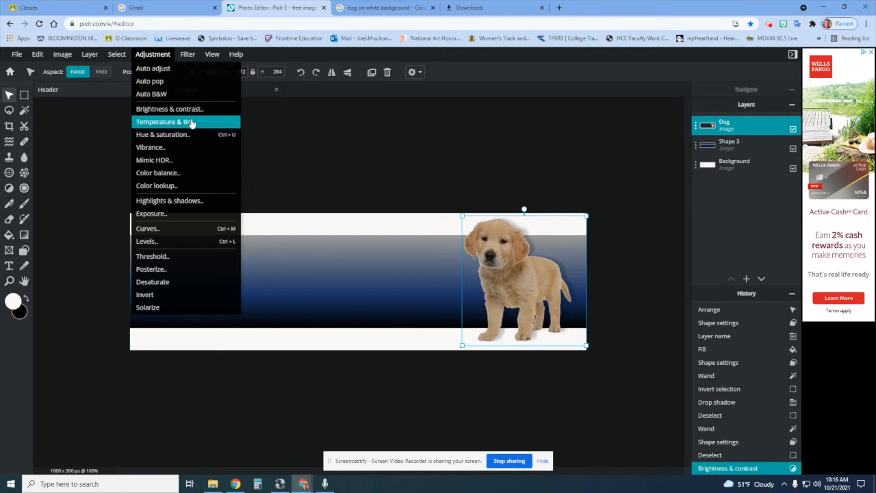
click(175, 177)
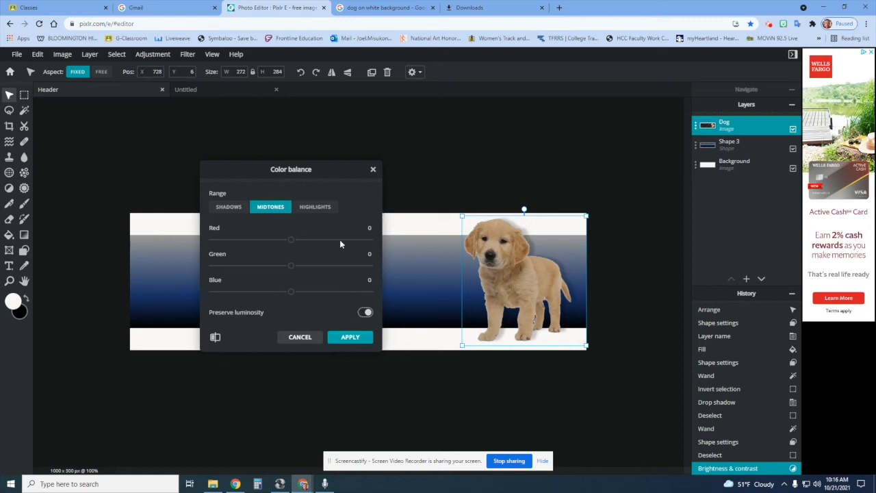
click(374, 170)
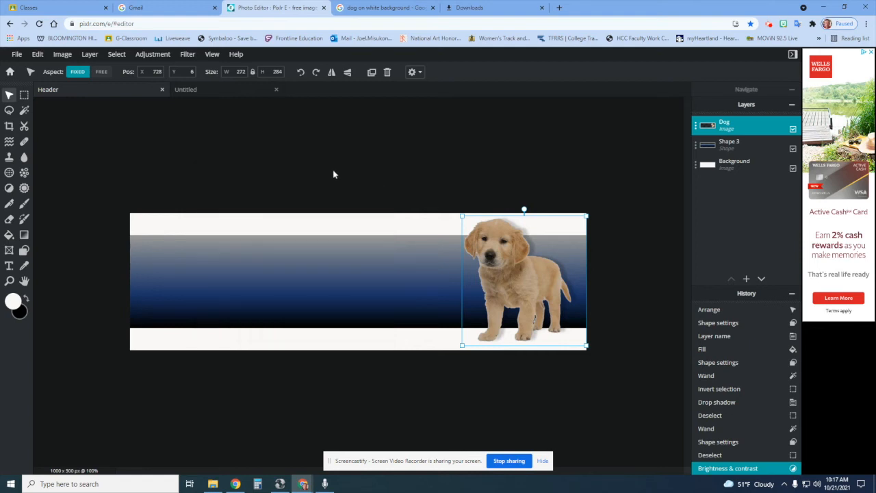
Run Auto adjust on the Dog layer.
click(152, 55)
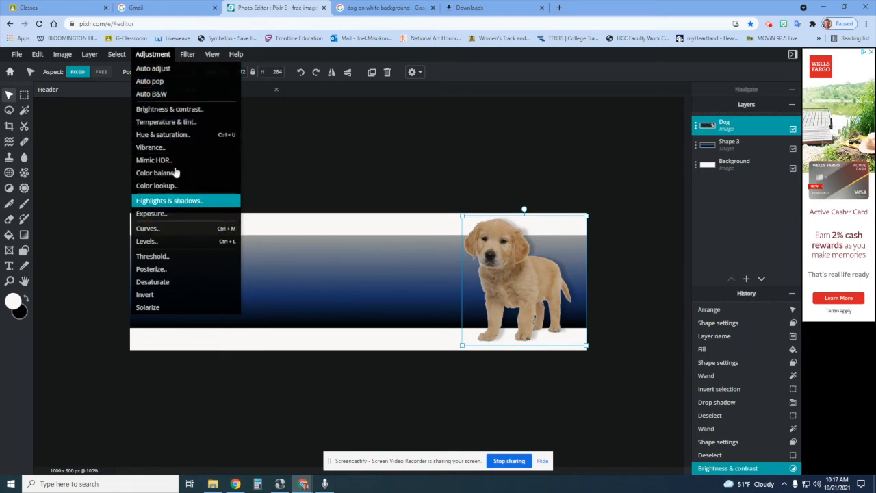
click(174, 73)
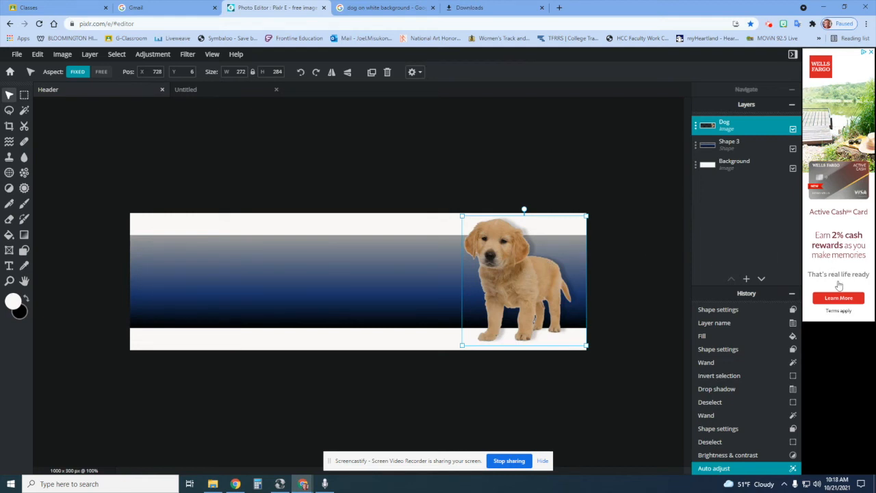
Add a text layer above the Dog layer.
mouse_move(746, 280)
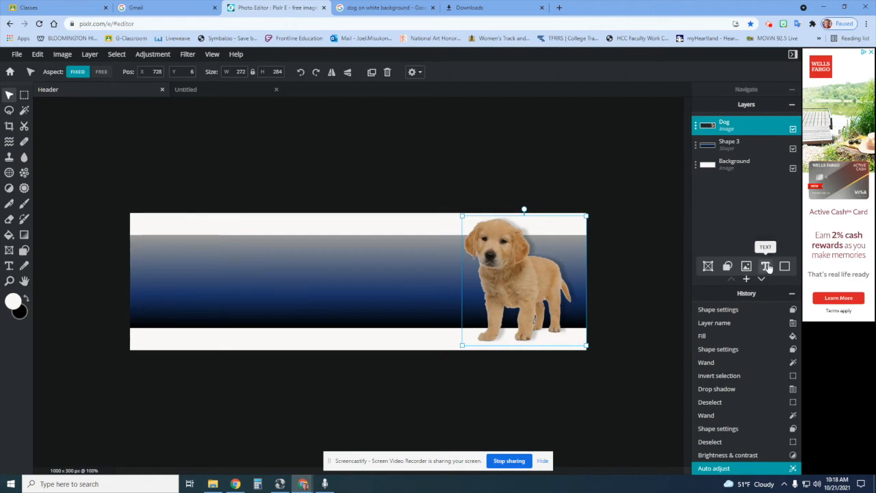
click(766, 267)
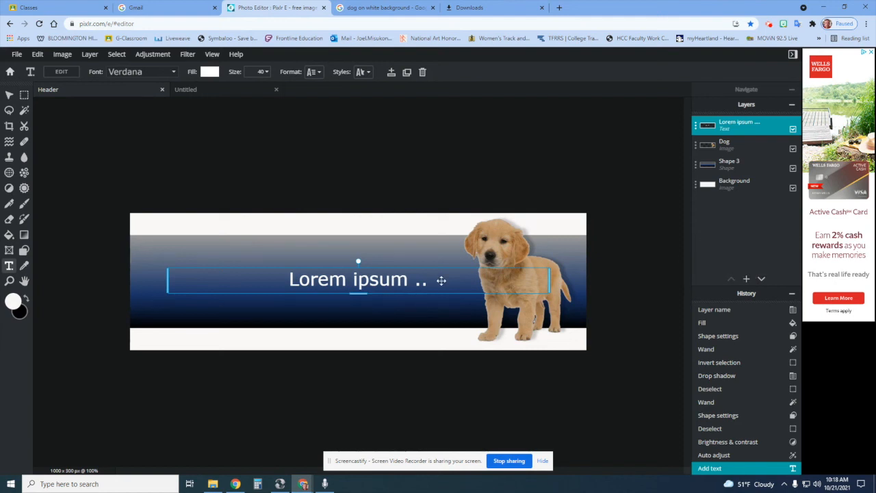
Preview the available fonts on the placeholder text, going through the font list from Verdana down to Bronela.
click(173, 74)
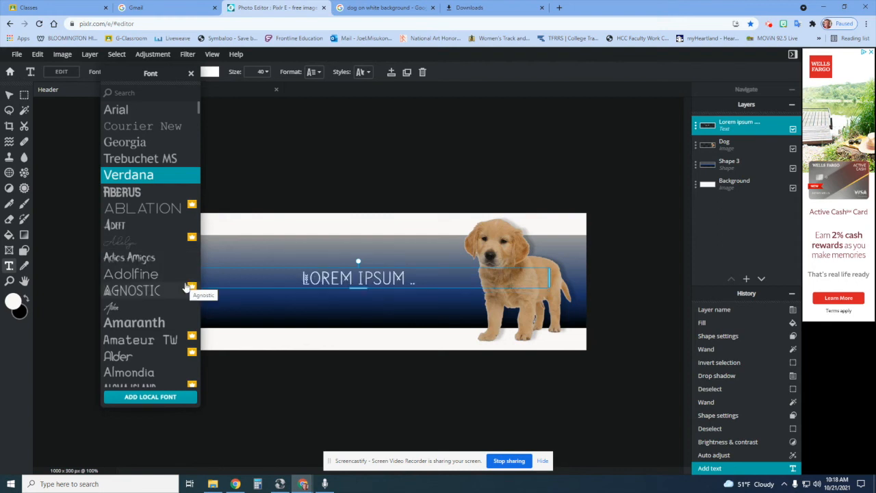
scroll(185, 287, down, 4)
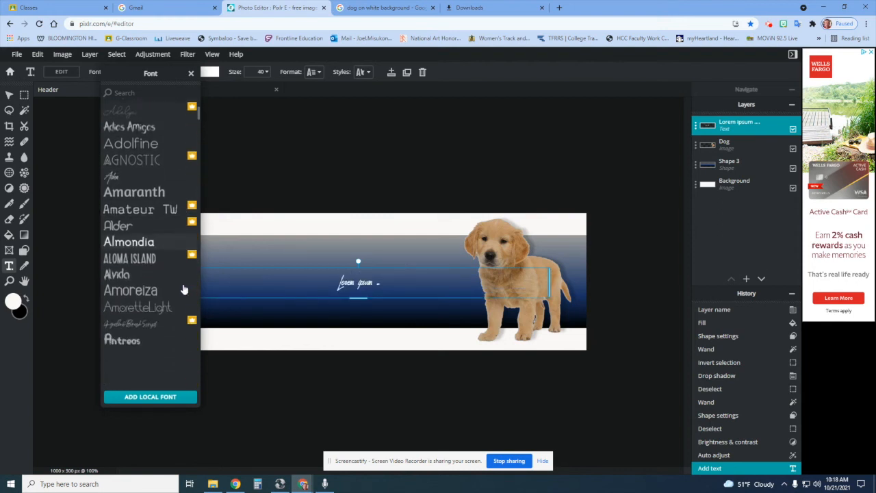
scroll(176, 281, down, 2)
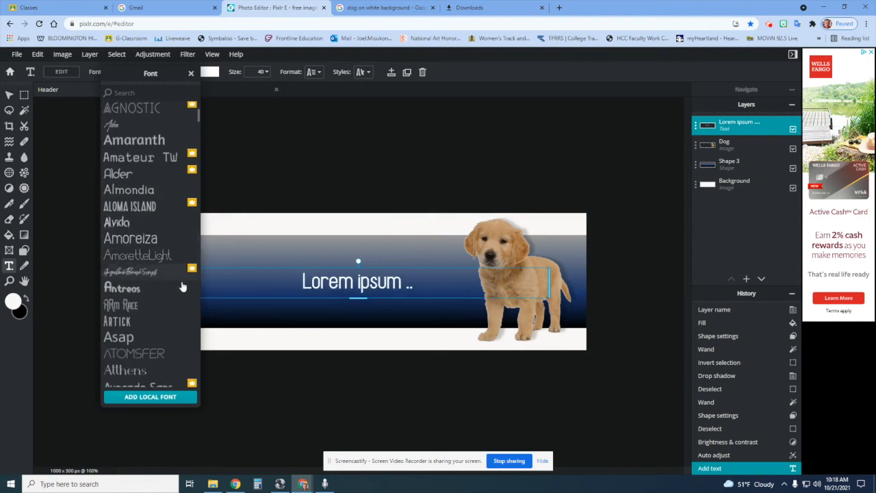
scroll(181, 287, down, 4)
scroll(180, 288, down, 10)
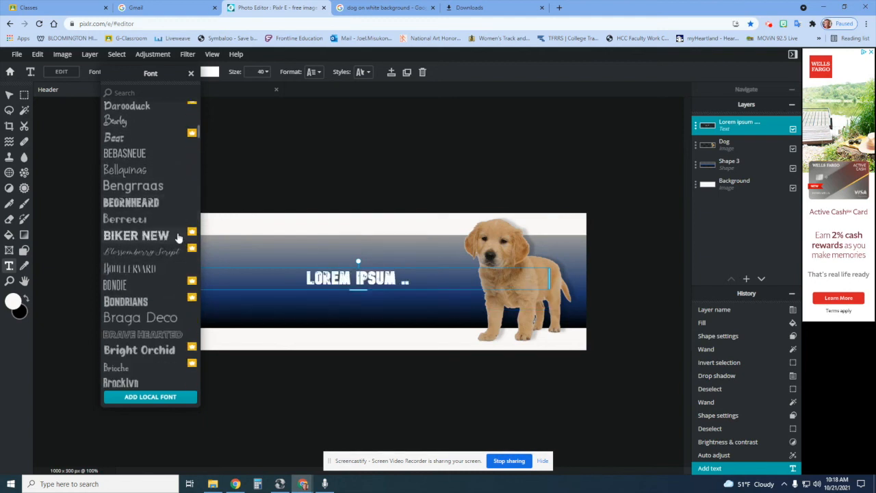
scroll(178, 257, down, 2)
scroll(177, 256, down, 3)
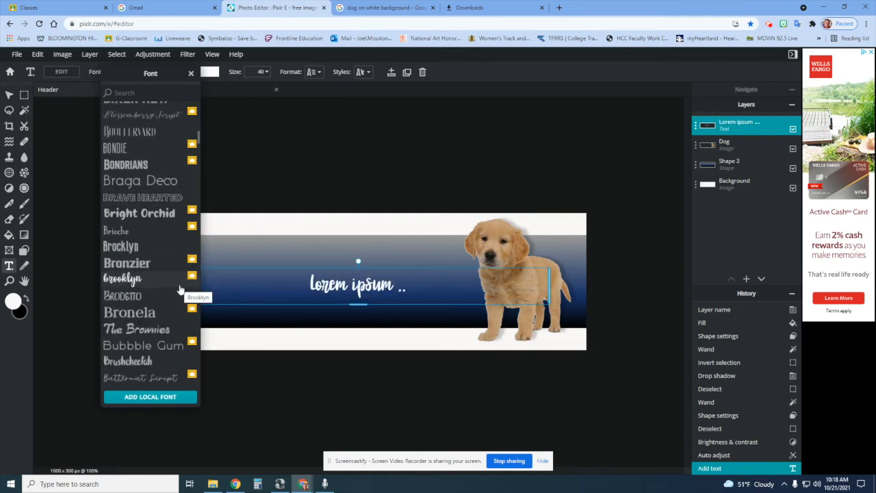
scroll(166, 291, down, 1)
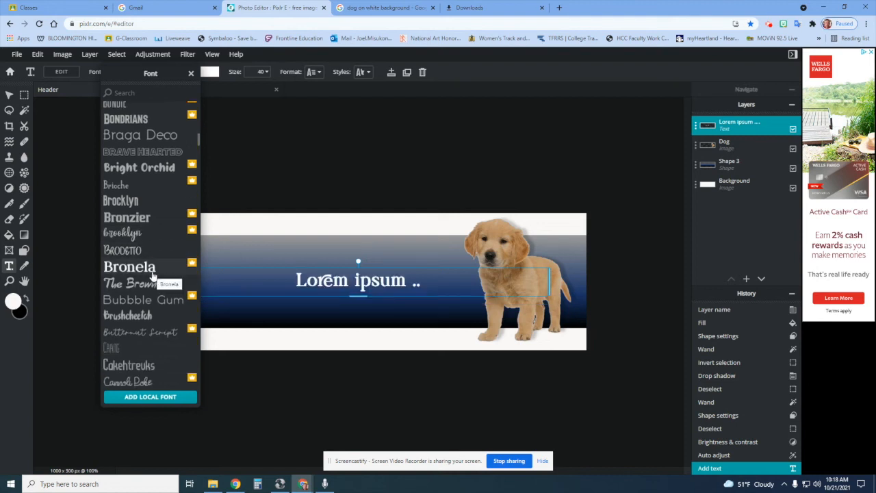
Search Google for "fonts free" in a new browser tab and open the 1001 Free Fonts website.
click(559, 8)
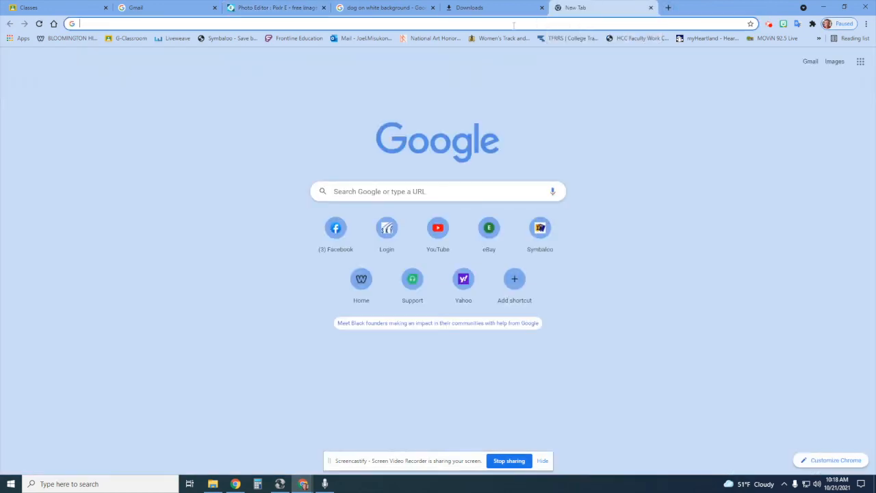
click(514, 21)
click(594, 219)
click(490, 192)
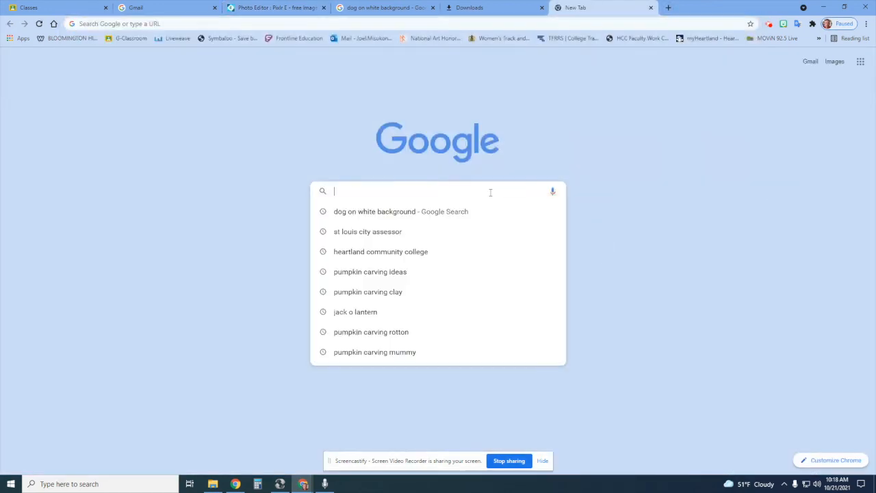
text(fonts free)
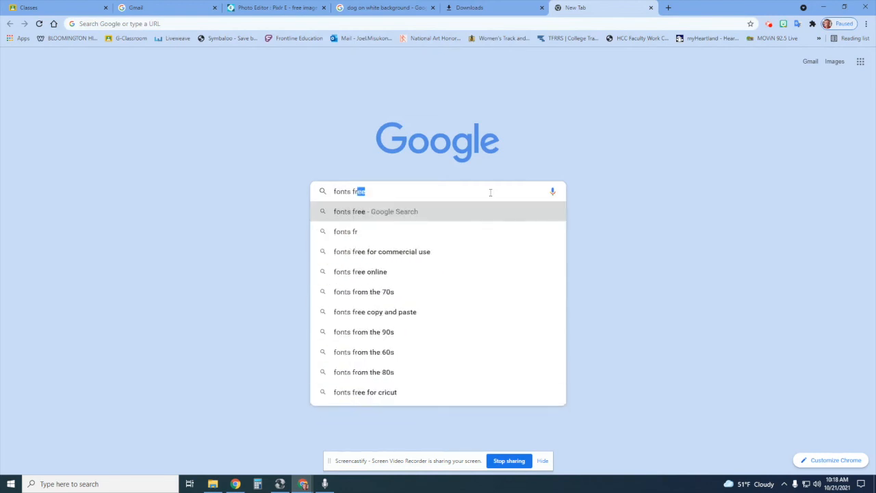
key(Return)
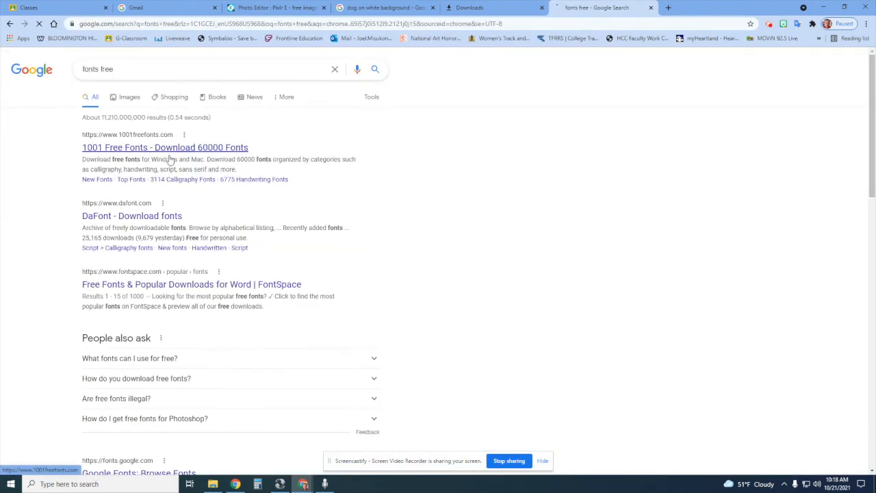
click(172, 157)
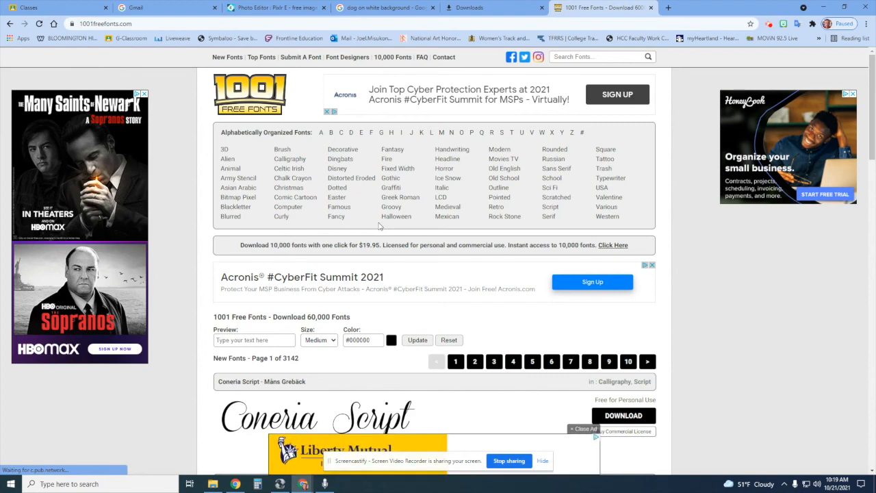
Search 1001 Free Fonts for "bold" and look through the fonts on the first results page.
click(609, 58)
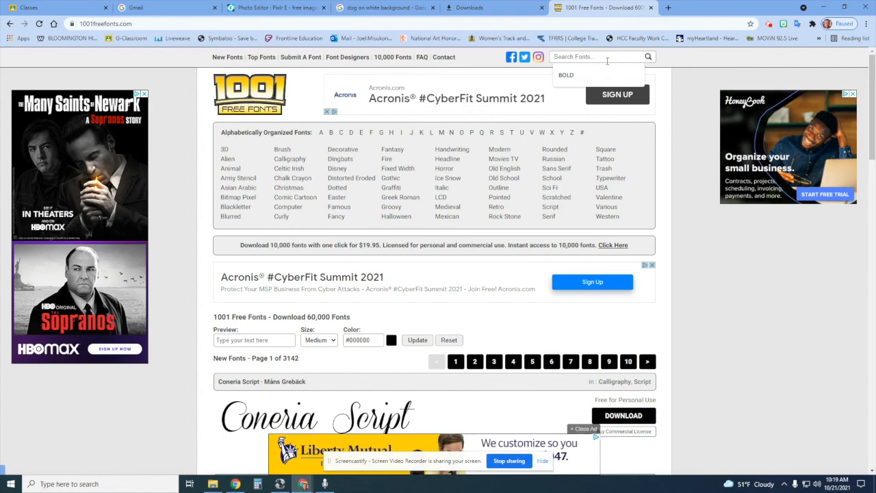
text(bold)
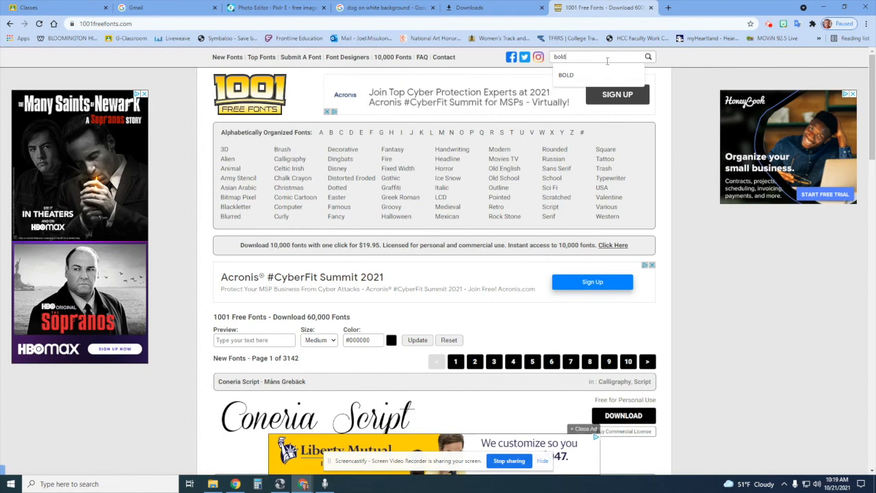
key(Return)
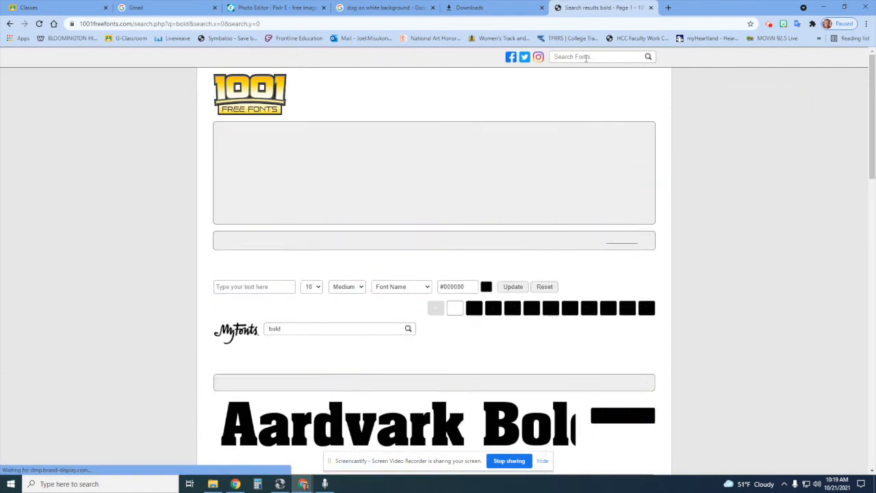
scroll(475, 240, down, 7)
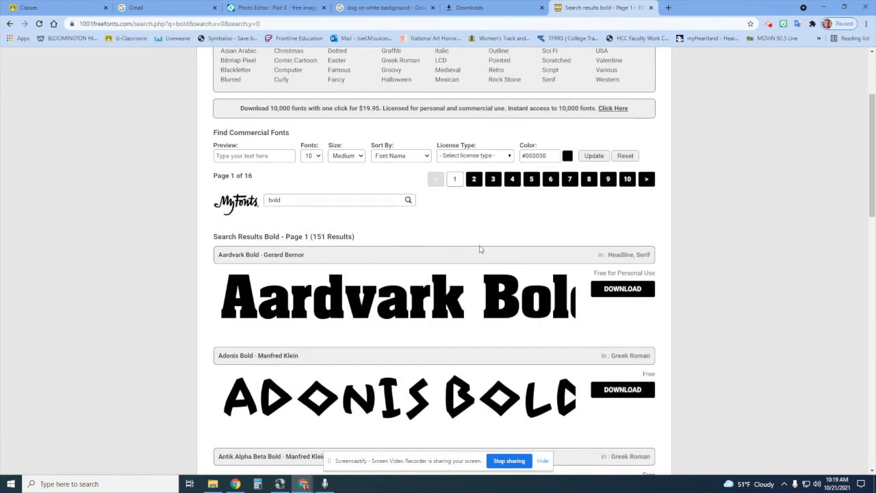
scroll(479, 251, down, 8)
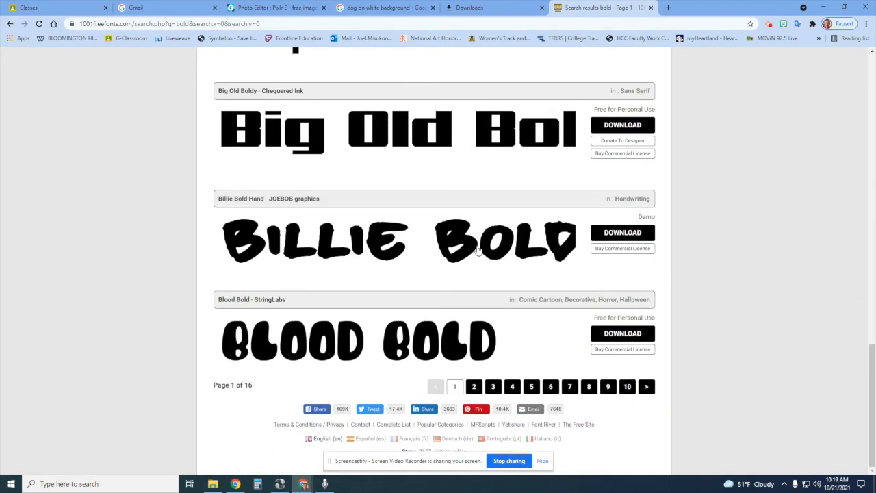
Search 1001 Free Fonts for "dog" and download the Dog Rough font from the results.
scroll(477, 249, up, 15)
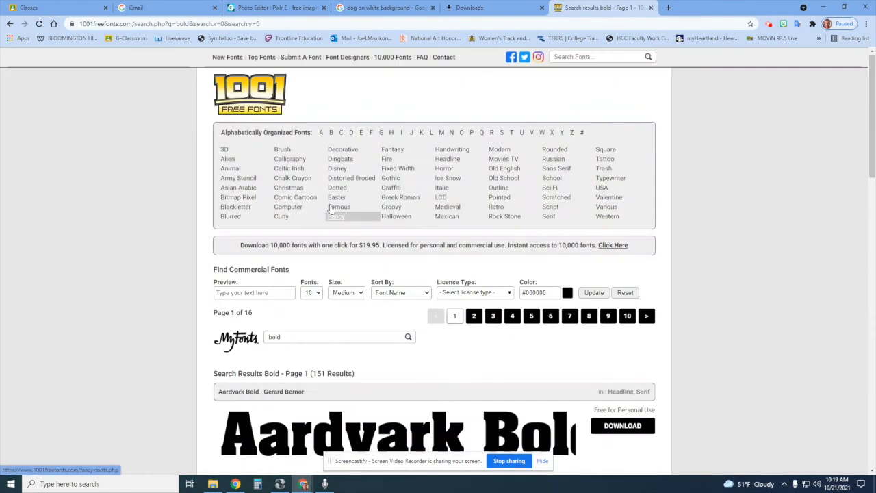
click(596, 56)
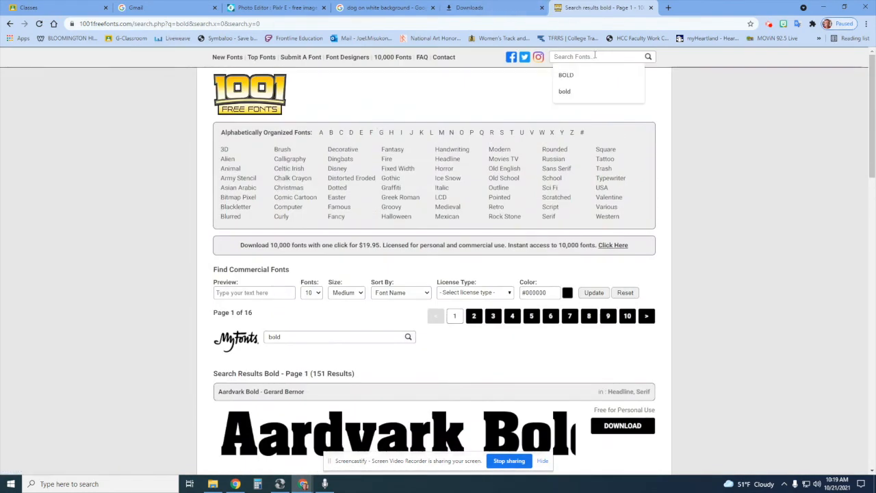
text(dog)
key(Return)
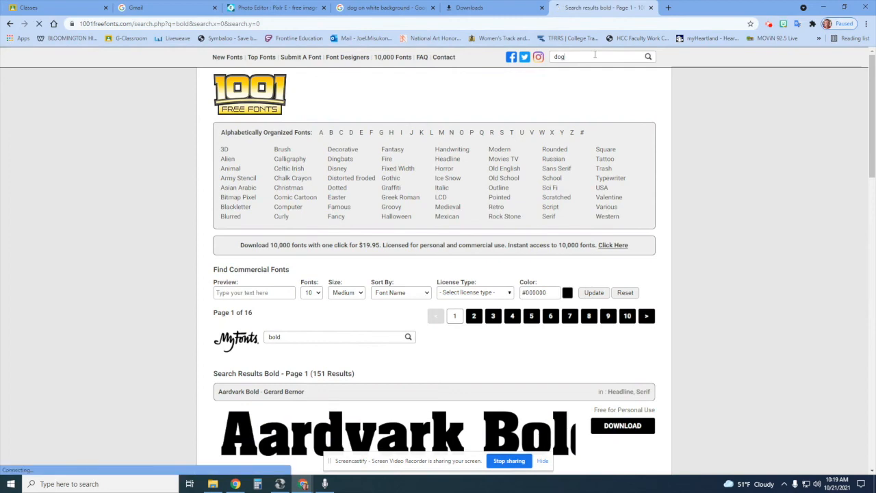
scroll(536, 171, down, 5)
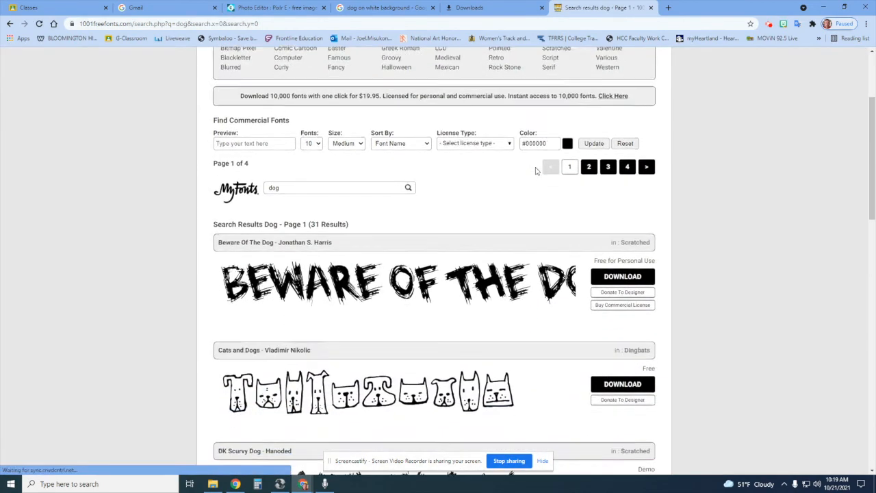
scroll(535, 175, down, 3)
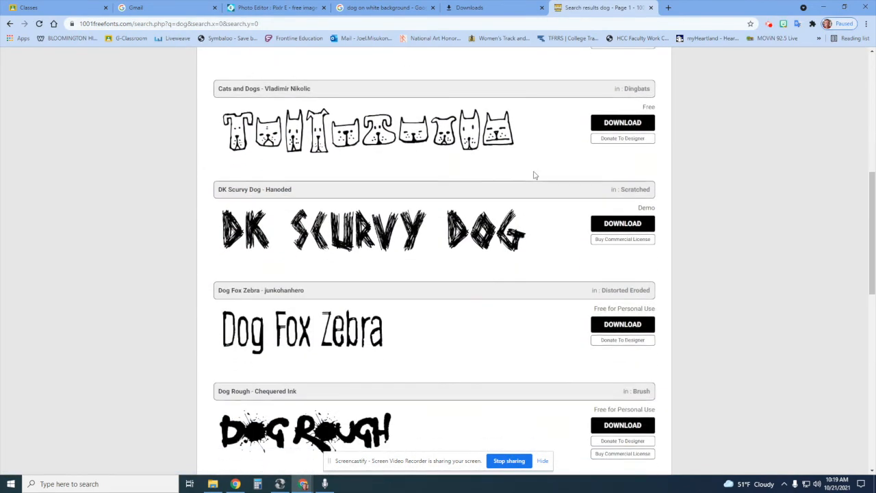
scroll(534, 177, down, 3)
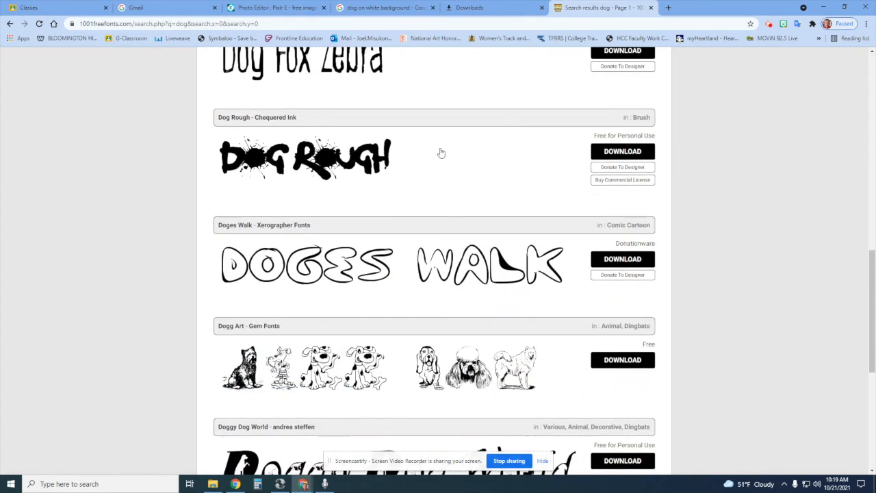
click(607, 156)
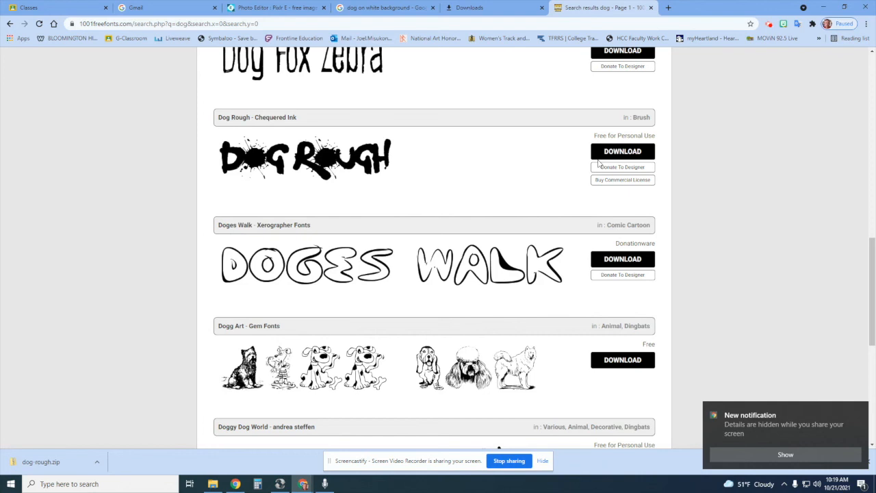
Open the downloaded dog-rough.zip and extract all its files to the dog-rough folder in Downloads.
click(41, 463)
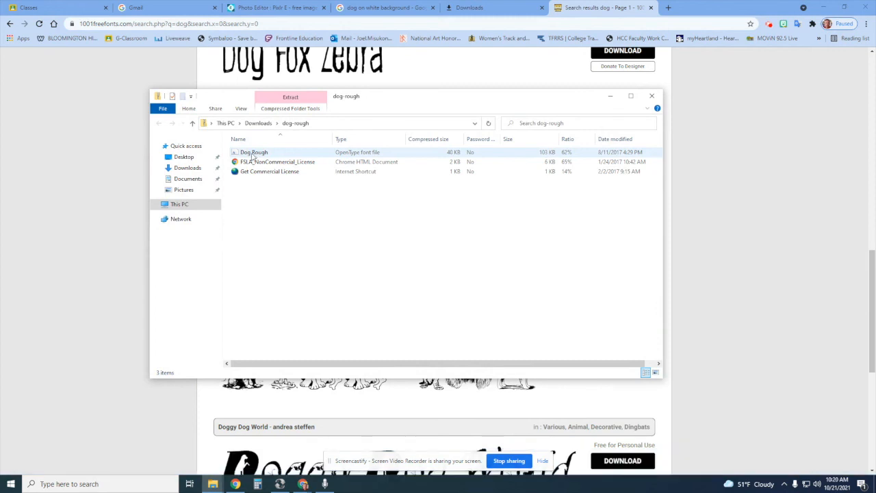
click(253, 156)
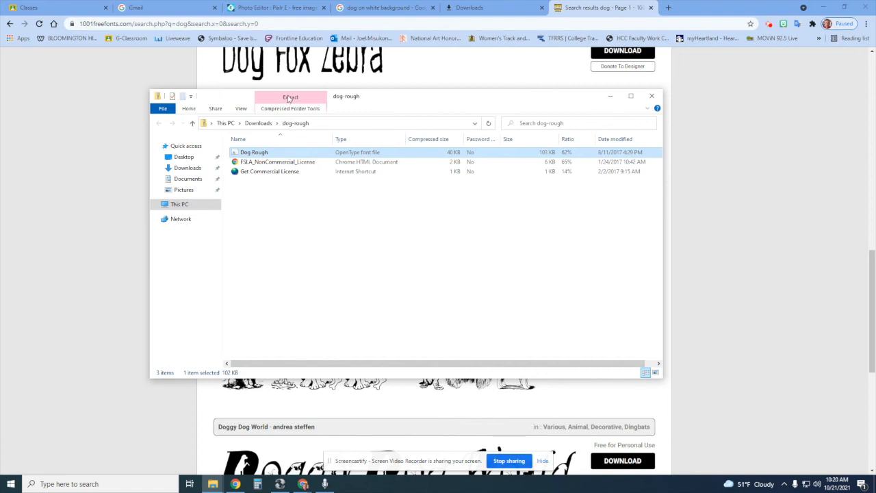
click(289, 99)
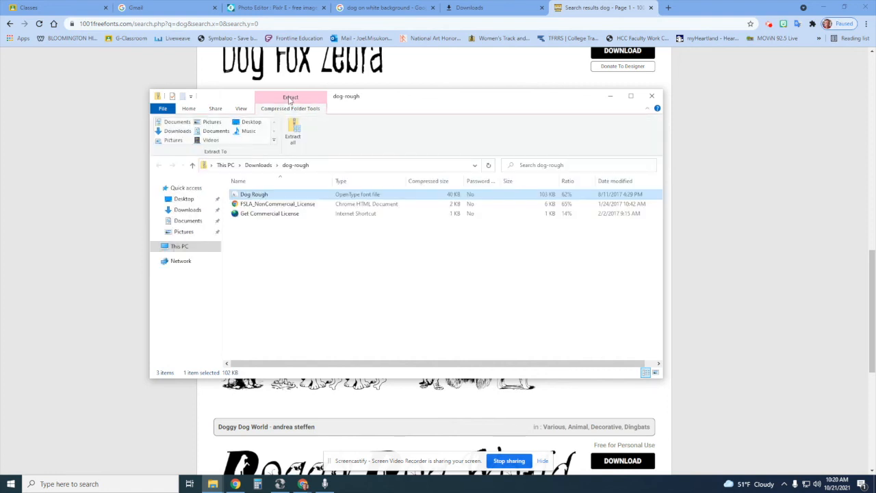
click(292, 131)
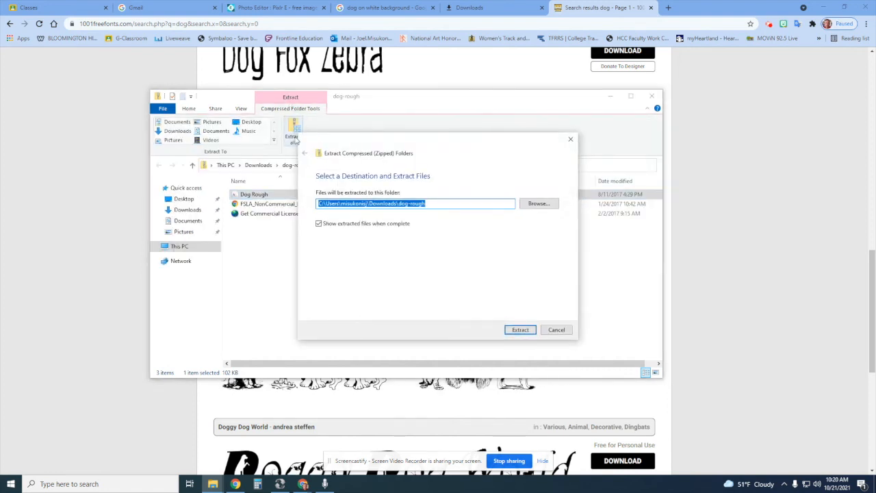
click(526, 333)
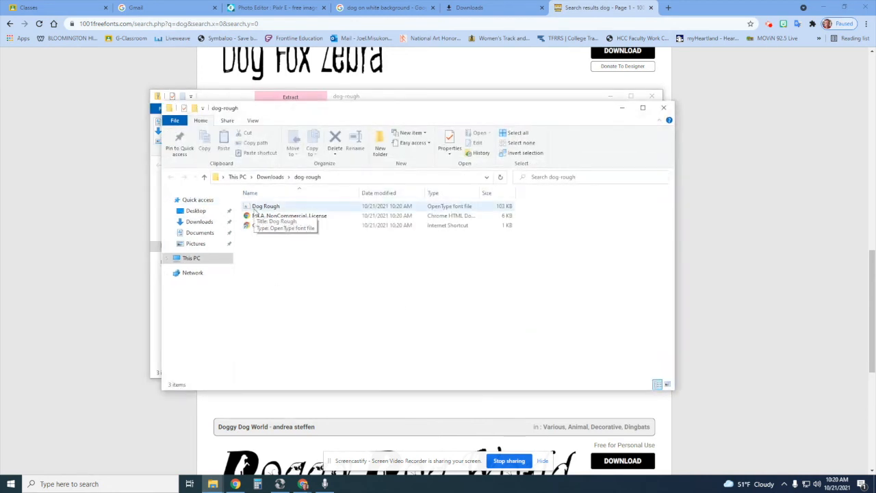
drag(325, 108, 369, 161)
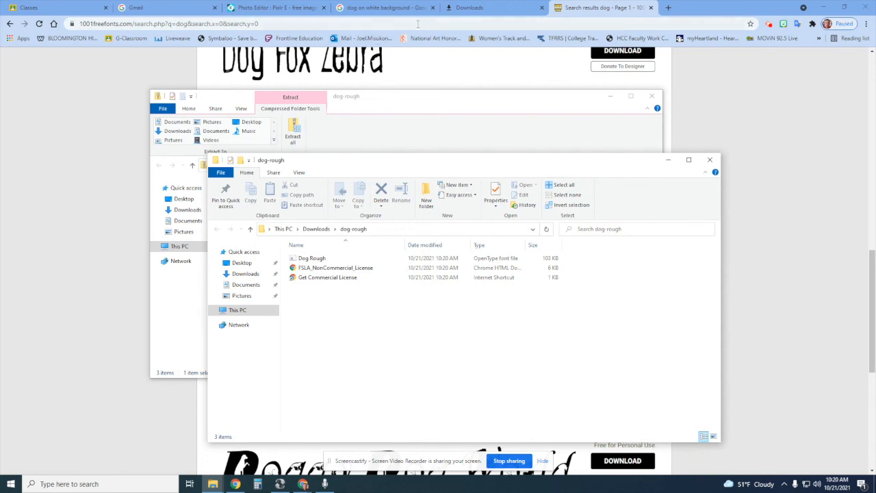
Switch to Pixlr E and add the Dog Rough font file from the dog-rough folder in Downloads as a local font.
click(294, 8)
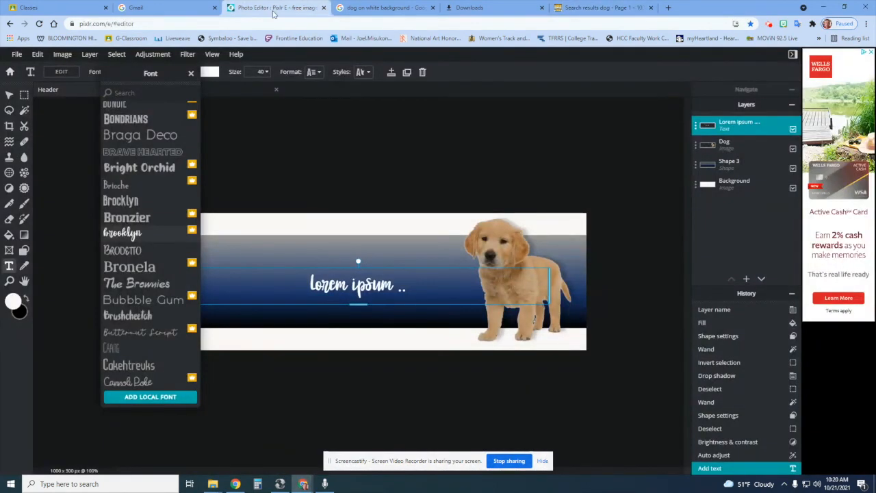
click(130, 381)
click(143, 398)
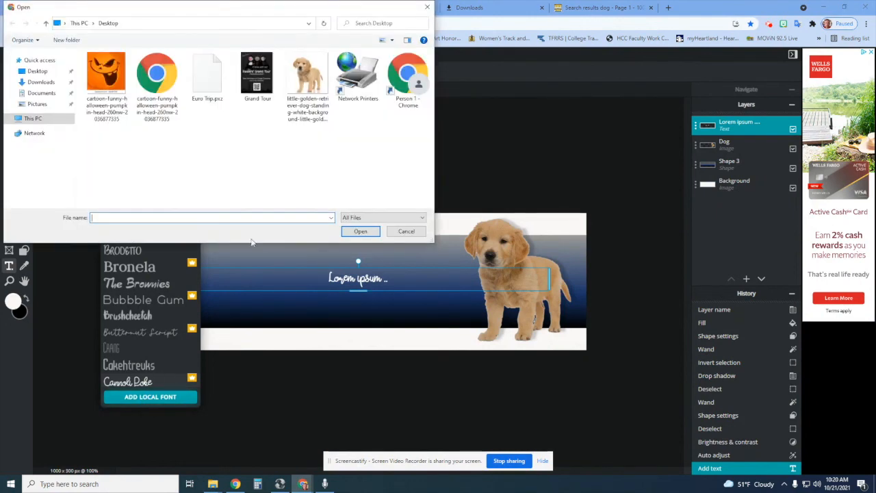
click(48, 82)
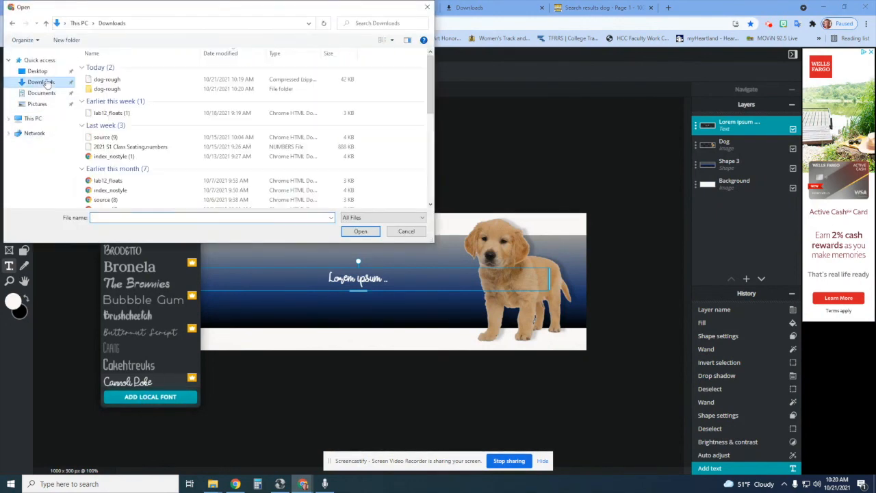
double_click(110, 89)
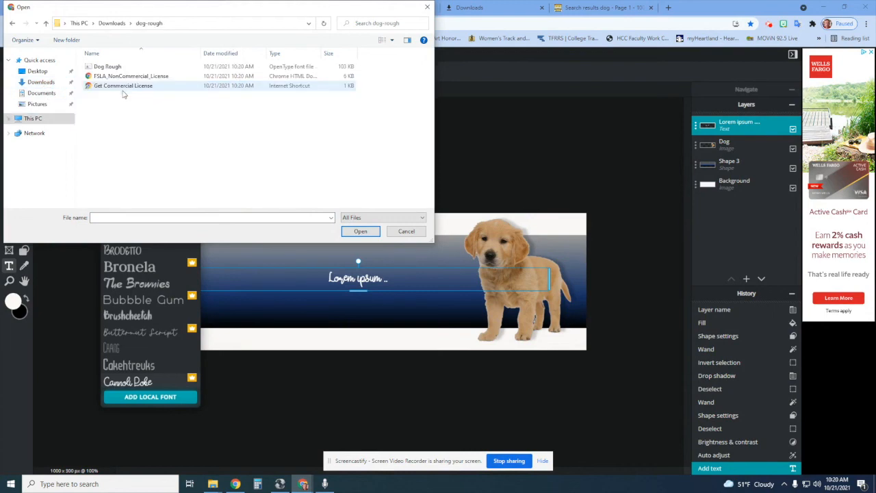
click(111, 67)
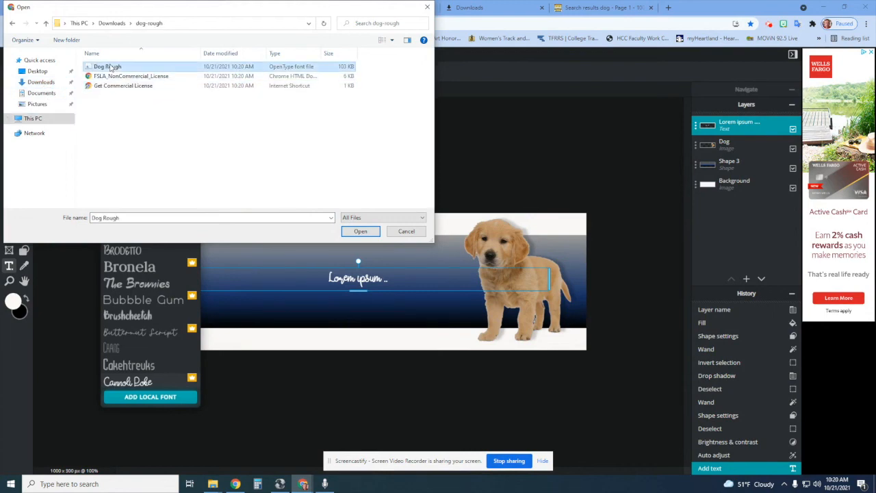
click(370, 232)
Apply the added Dog Rough font to the placeholder text.
scroll(185, 233, up, 1)
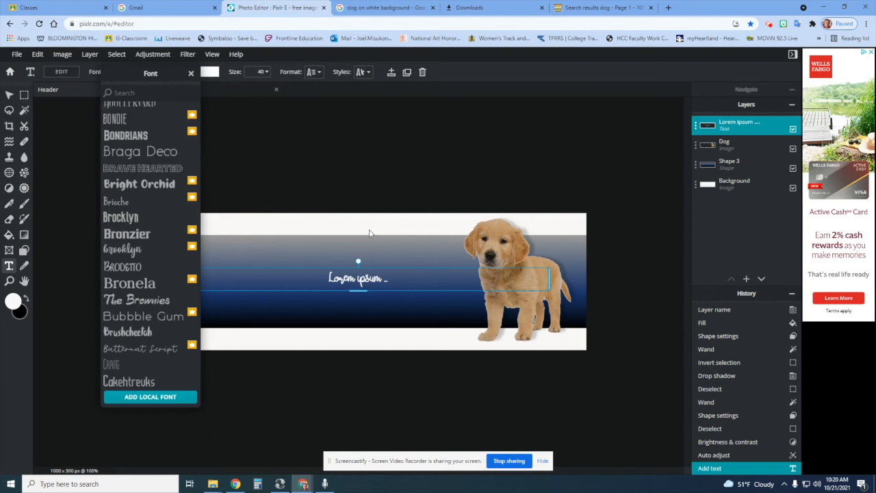
scroll(185, 298, up, 10)
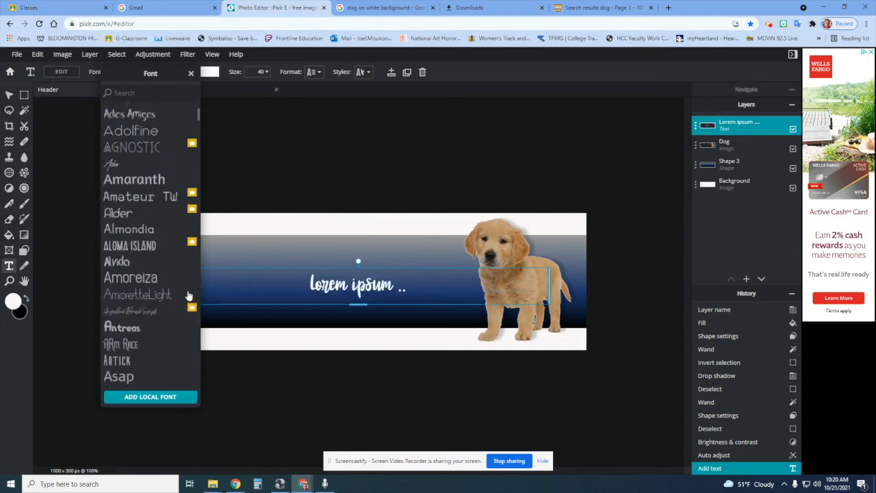
click(128, 109)
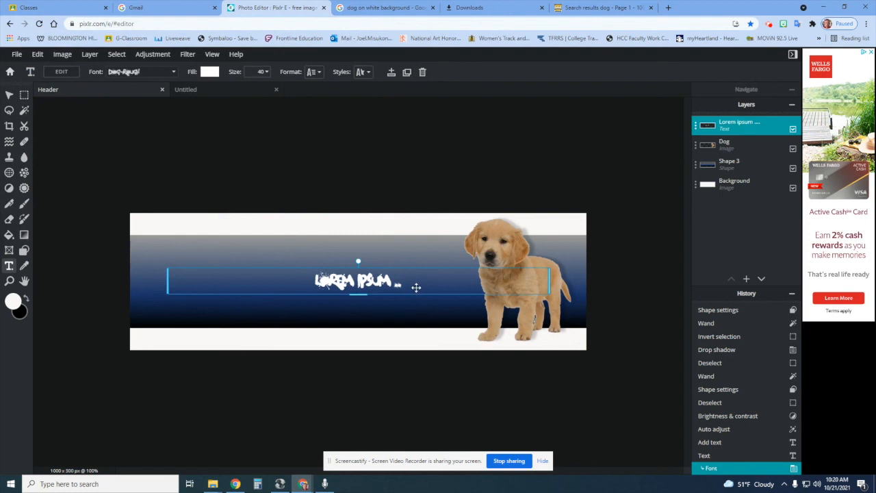
Enlarge the placeholder text to size 160 and move it onto the gradient band beside the dog.
click(266, 72)
drag(196, 88, 230, 88)
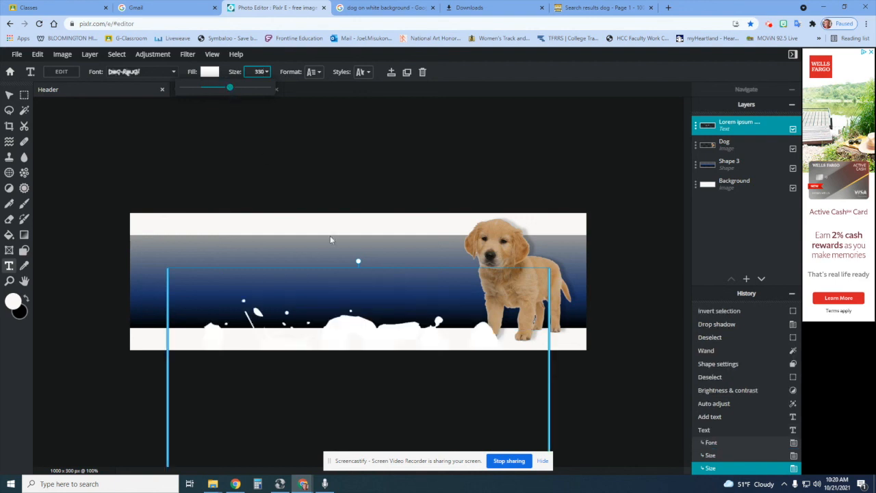
drag(346, 286, 293, 199)
click(267, 71)
drag(230, 88, 219, 87)
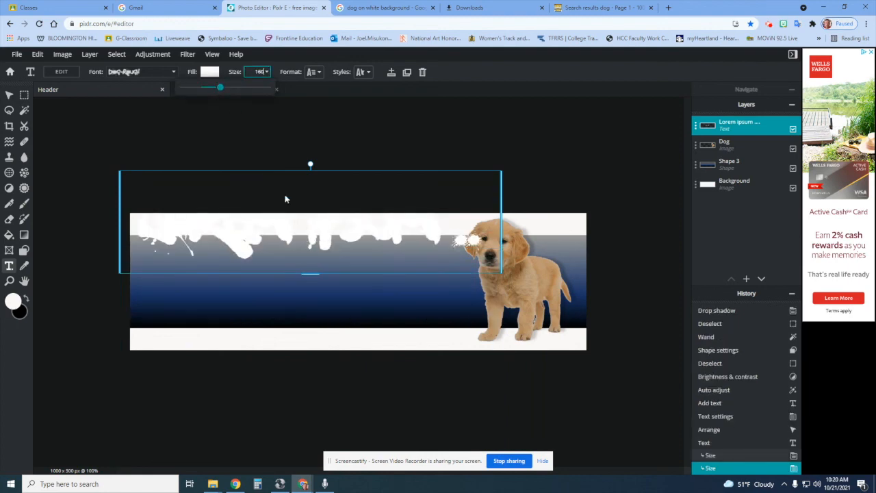
drag(297, 260, 307, 309)
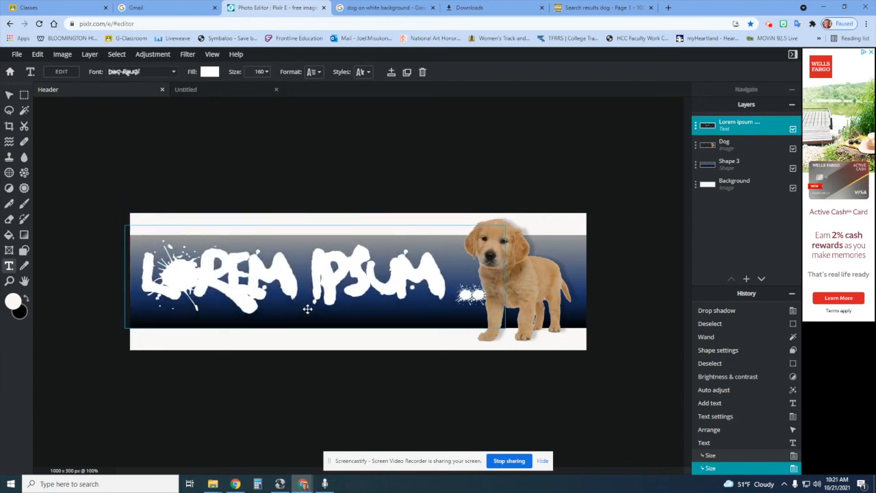
Set the placeholder text's size to 180.
click(258, 72)
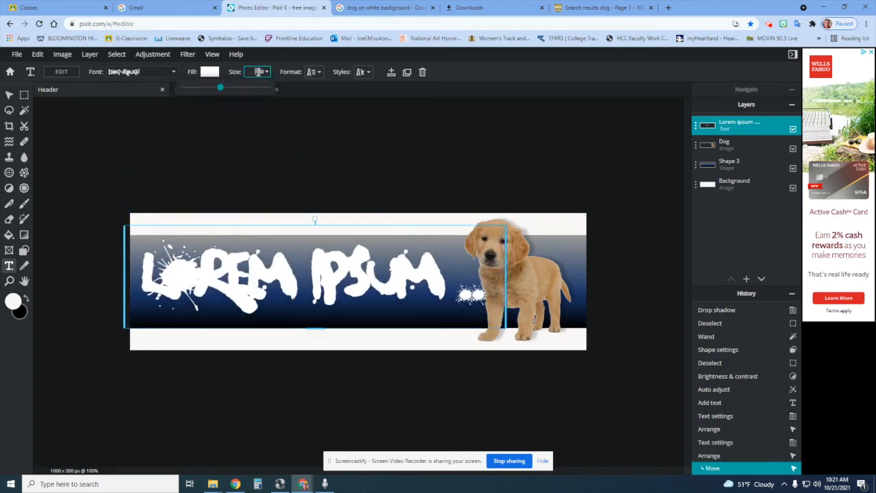
text(1)
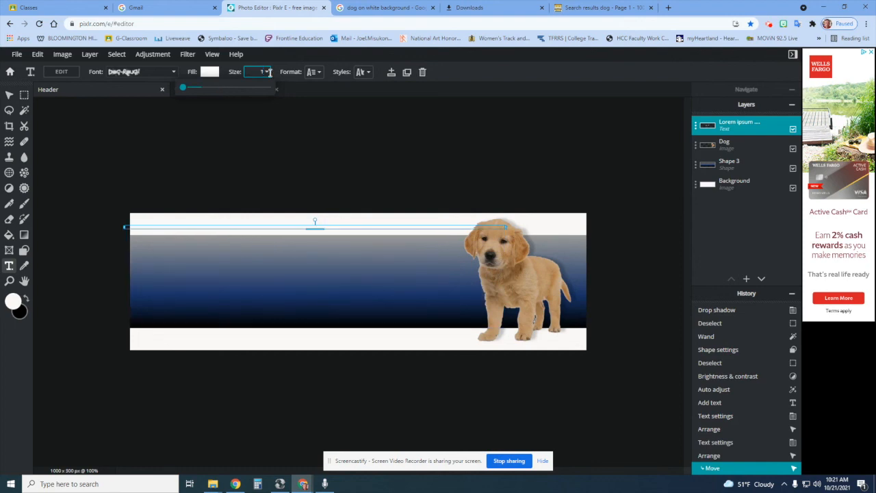
text(80)
key(Return)
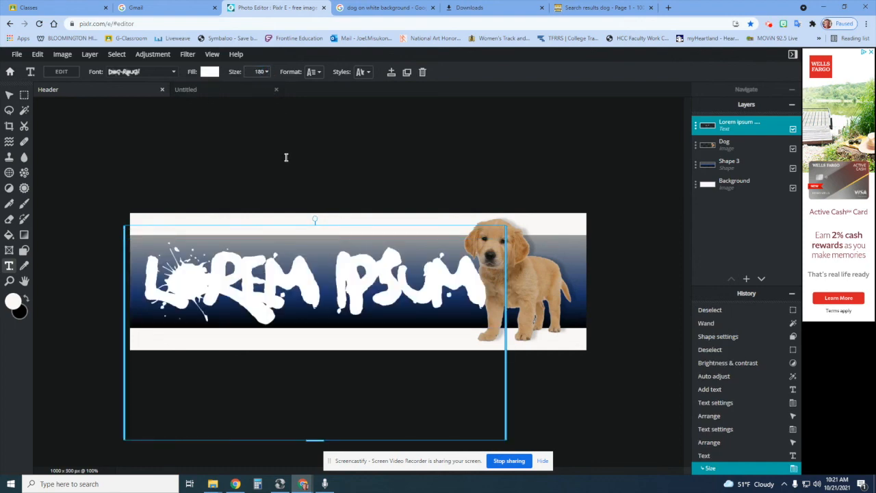
Replace the placeholder text with "Dog Stuff" and nudge the title slightly away from the dog.
double_click(369, 295)
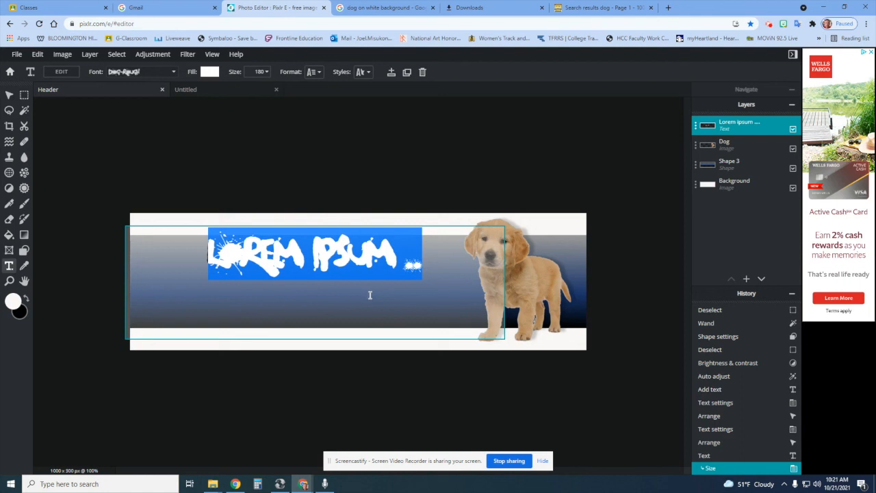
text(DO)
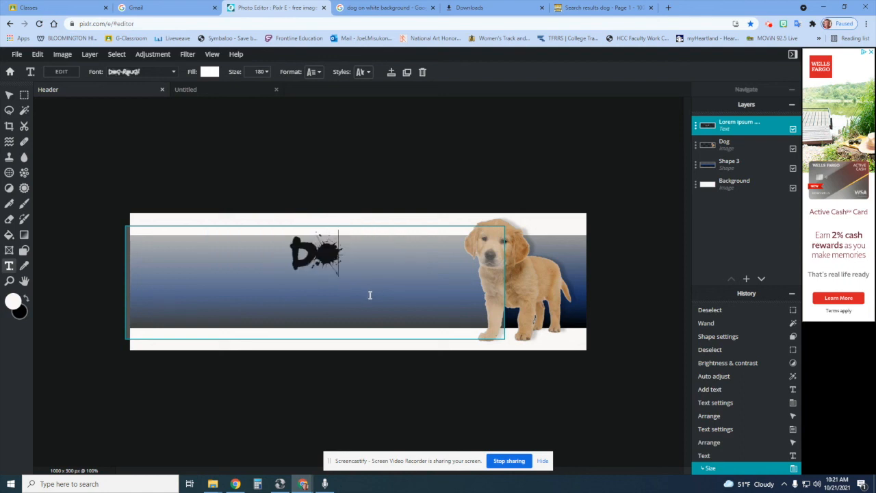
text(G STUFF)
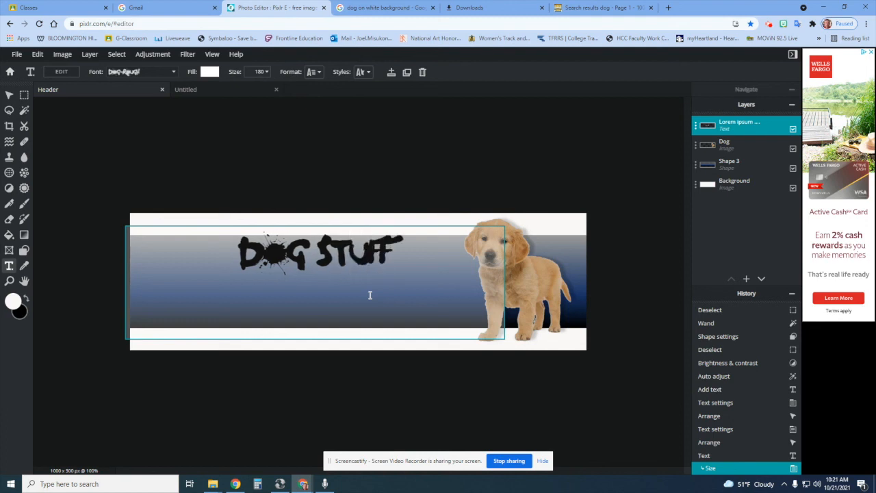
click(408, 198)
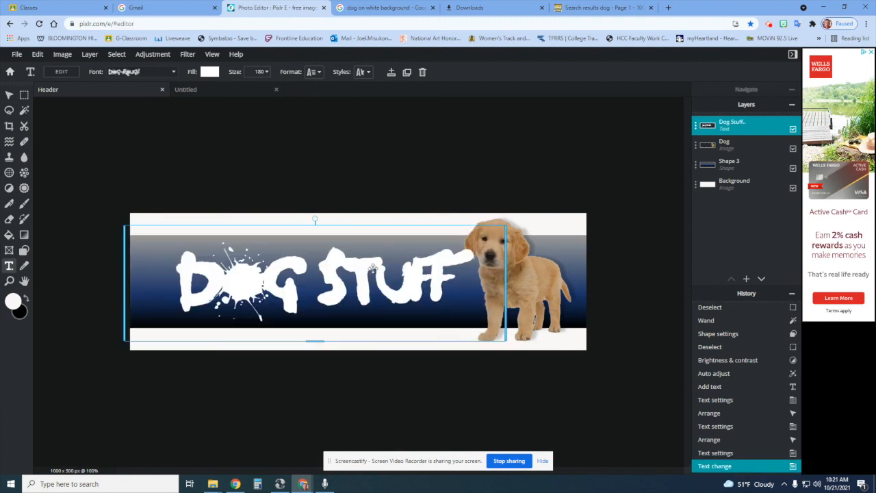
drag(372, 269, 370, 268)
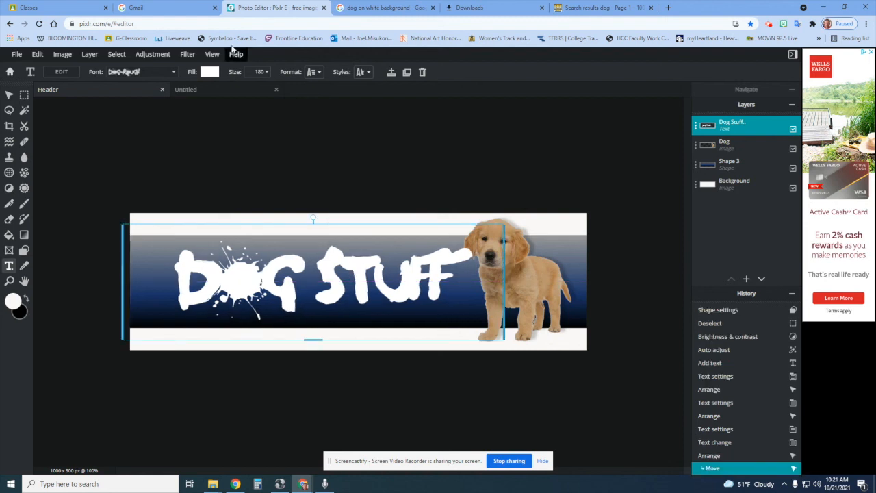
Try red #FF1515, grey and #212121 as the title's fill, and set it to black #000000.
click(212, 72)
click(266, 126)
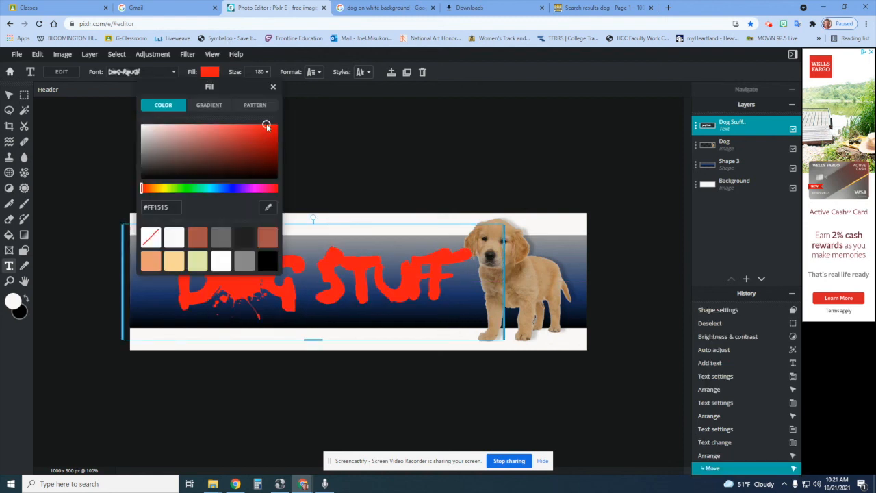
click(218, 238)
click(244, 238)
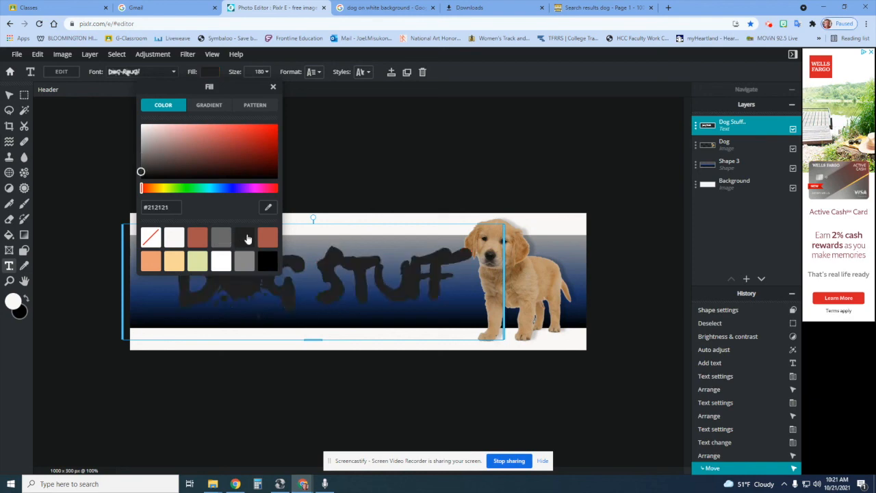
click(266, 262)
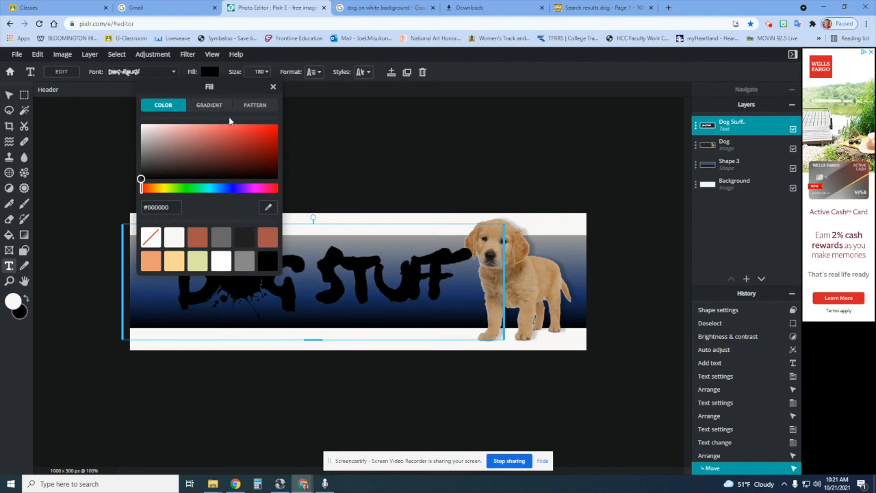
Set the title's letter spacing to 13 and shift the title slightly away from the dog.
click(450, 71)
click(316, 73)
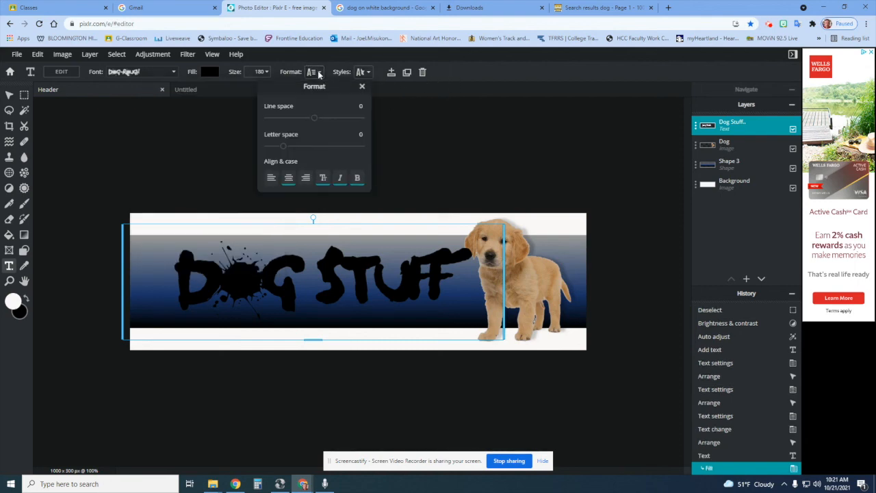
drag(283, 146, 294, 147)
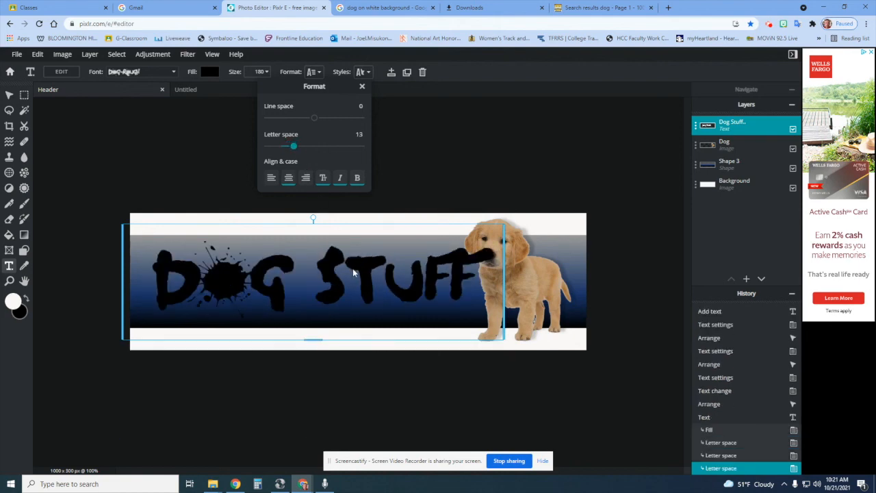
drag(335, 272, 328, 275)
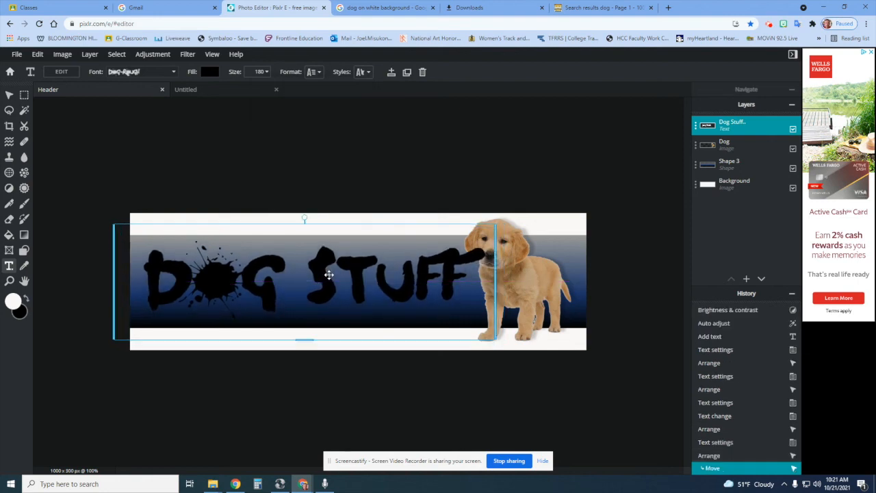
Change the title's fill to off-white #FDFAFA.
click(210, 71)
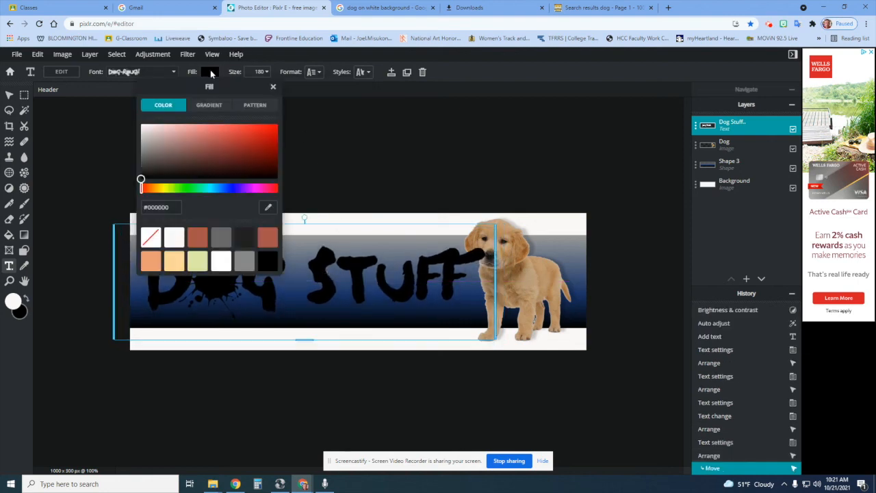
click(142, 126)
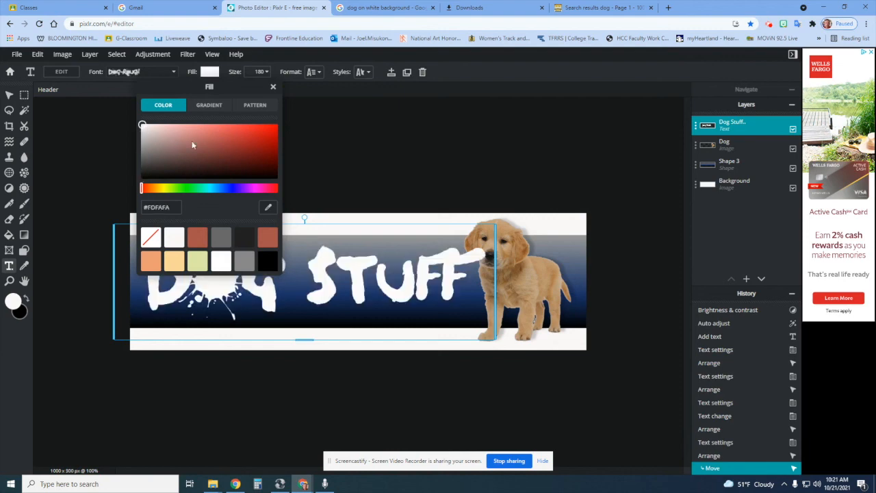
click(303, 135)
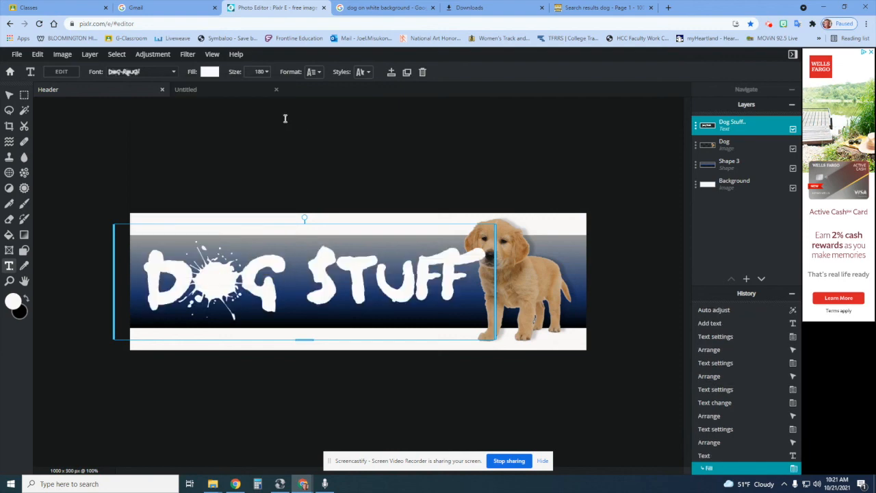
Turn on a shadow for the title and set its colour to near-black #070707.
click(363, 73)
click(387, 171)
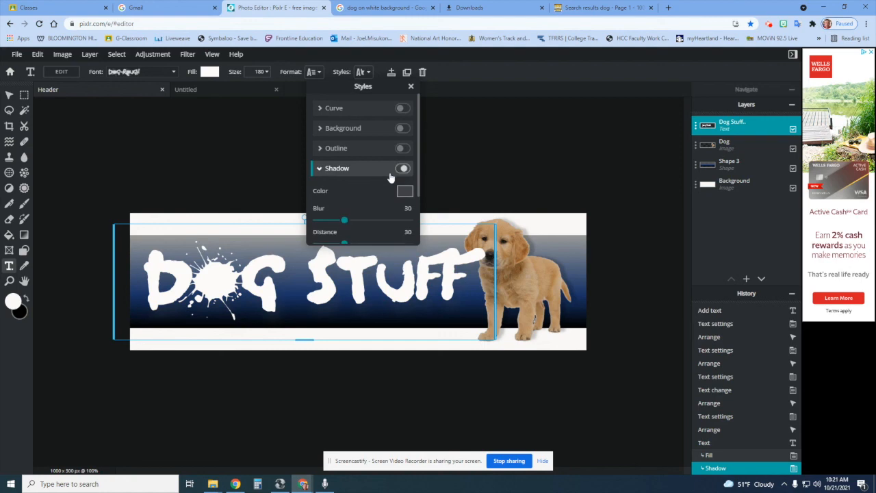
click(403, 193)
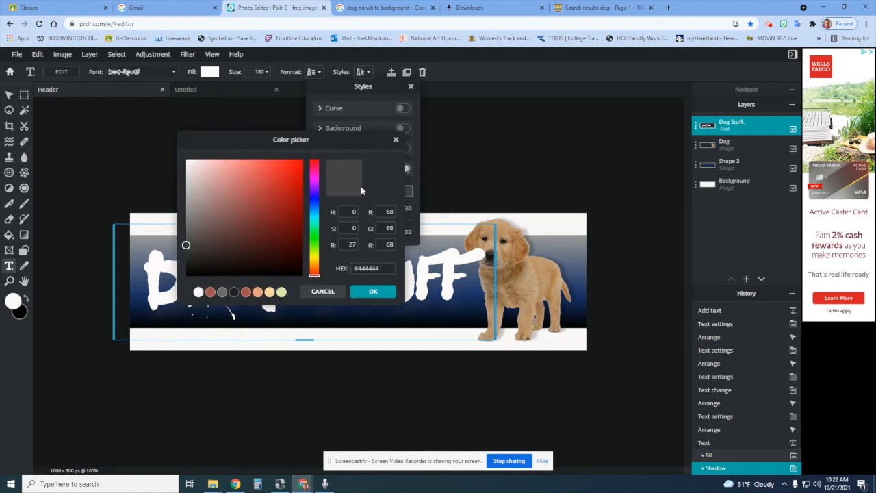
click(187, 275)
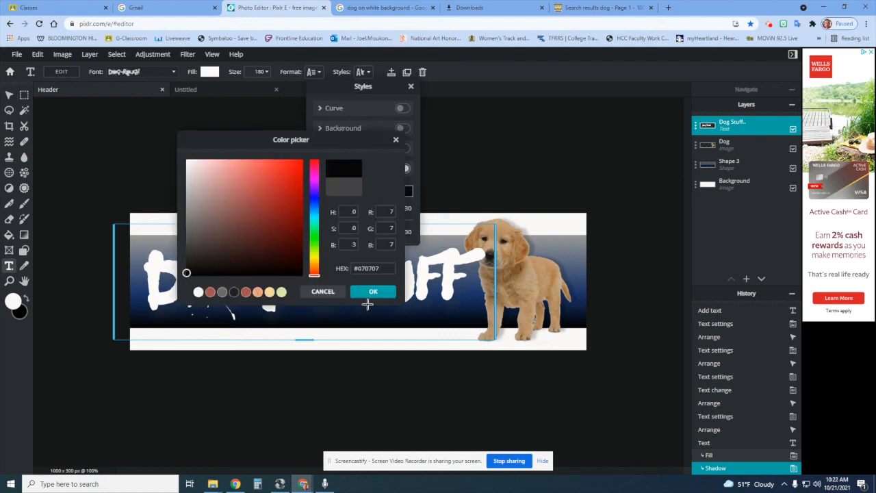
click(370, 292)
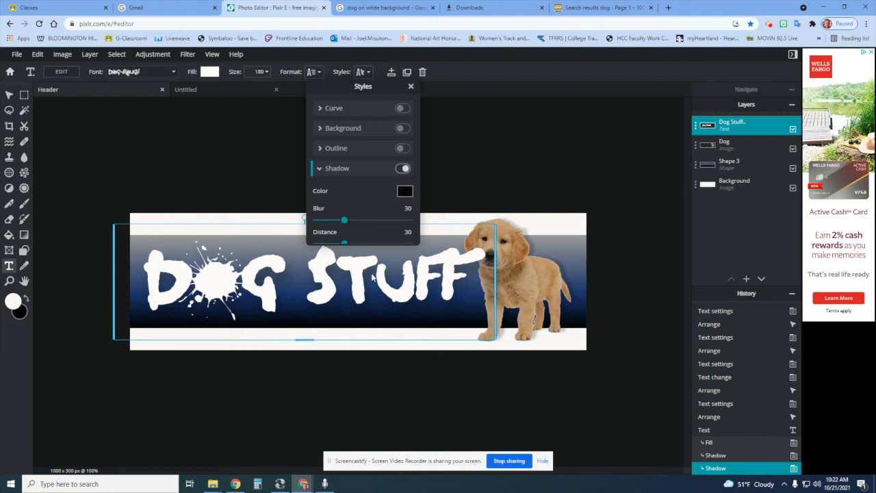
Set the title shadow's opacity to 100, distance to 23 and blur to 17.
scroll(416, 198, down, 1)
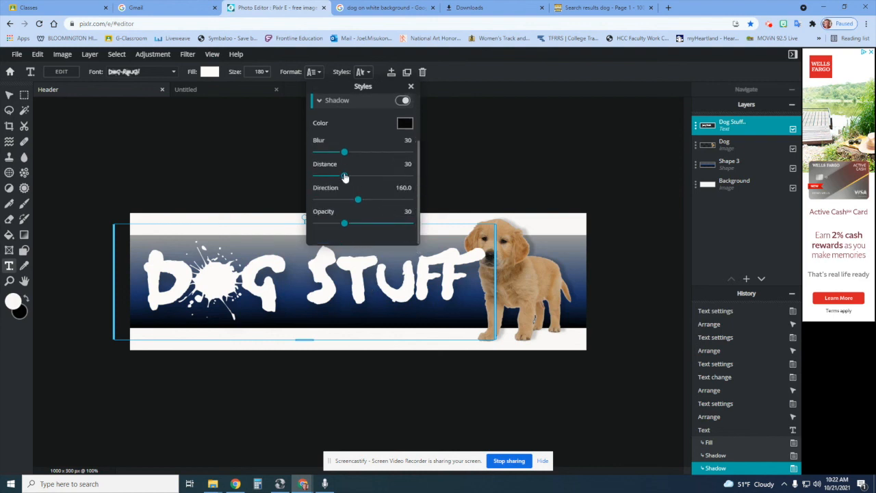
drag(344, 223, 413, 228)
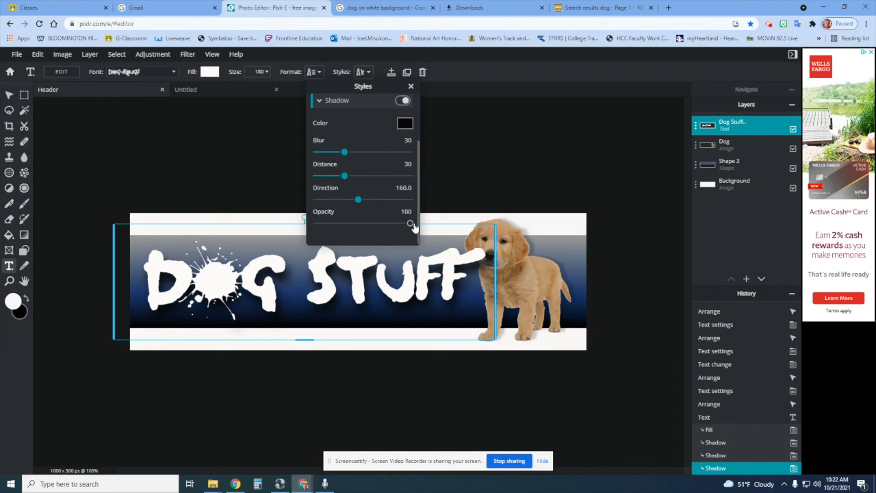
drag(344, 175, 333, 152)
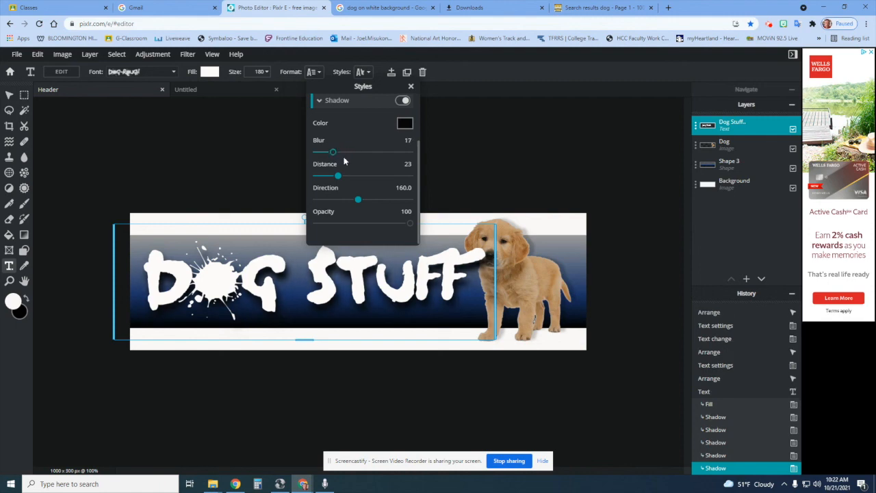
click(451, 154)
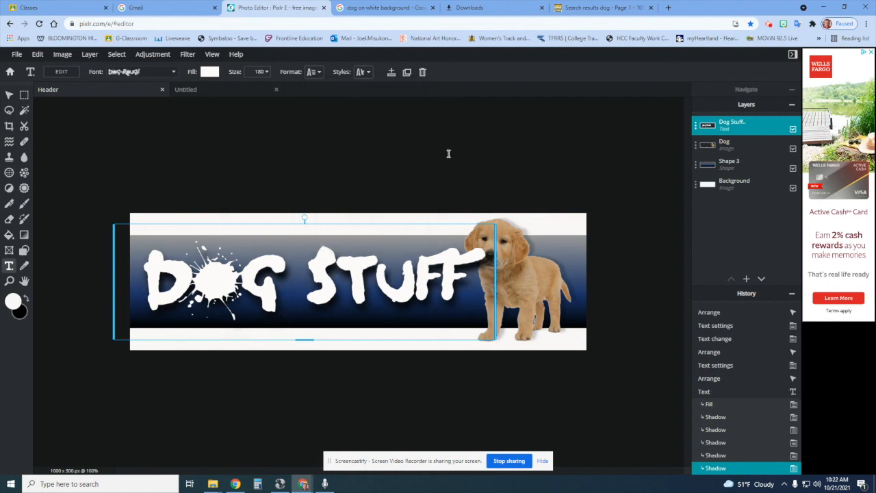
Nudge the title slightly lower and away from the dog to center it on the gradient band.
drag(352, 289, 350, 295)
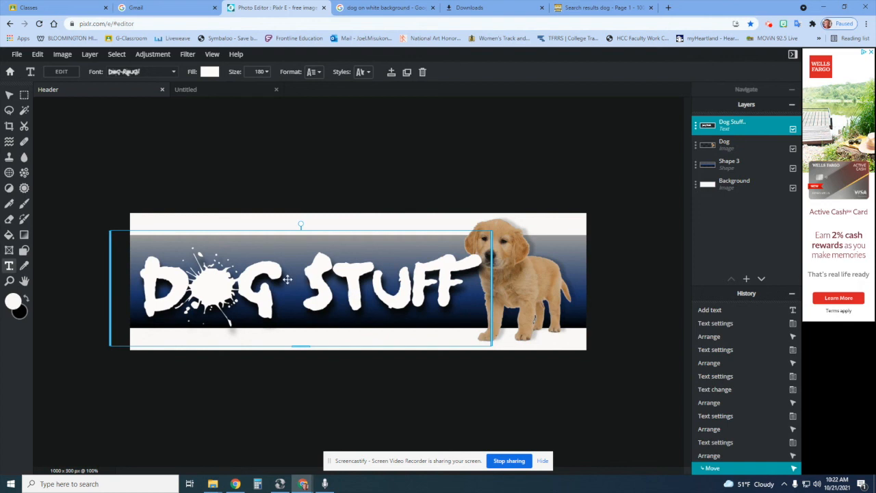
drag(292, 284, 296, 282)
key(ctrl+z)
key(ctrl+z)
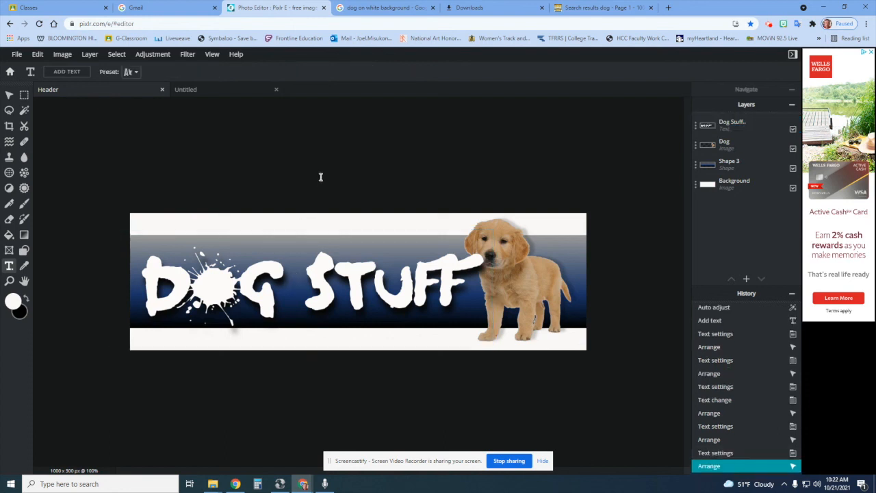
Save the image in the native PXZ format under the file name Header.
click(17, 54)
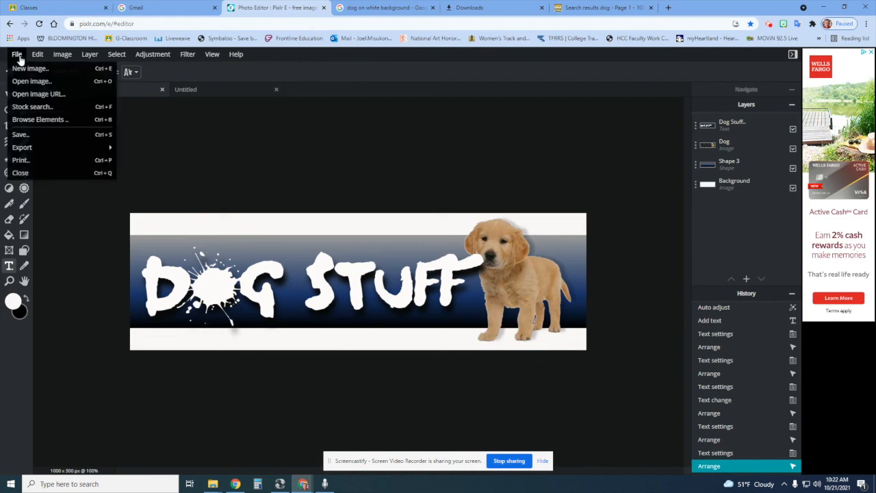
click(39, 137)
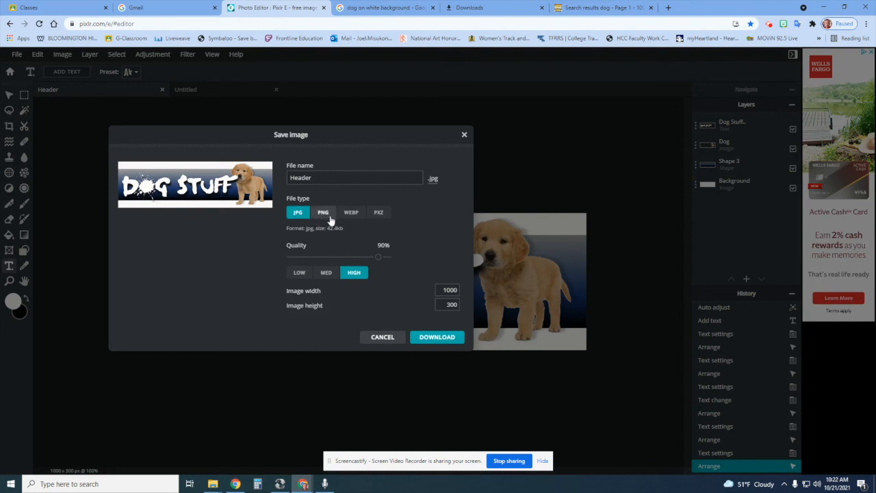
click(377, 215)
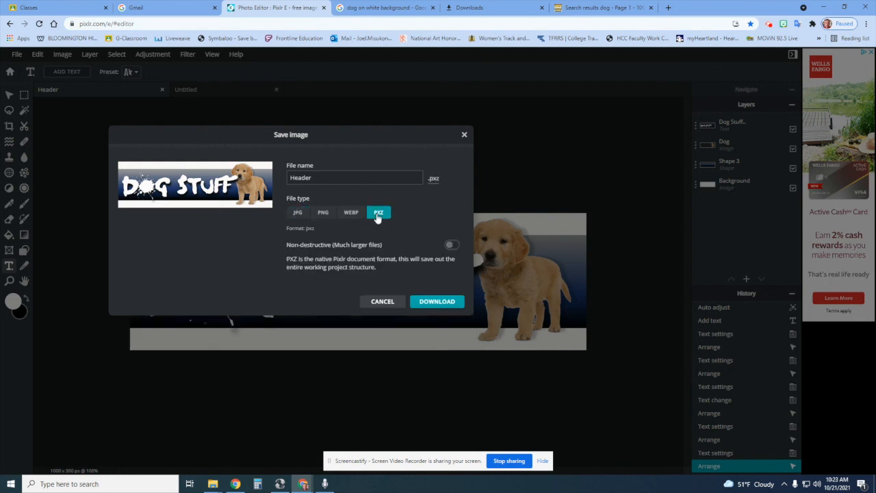
click(436, 306)
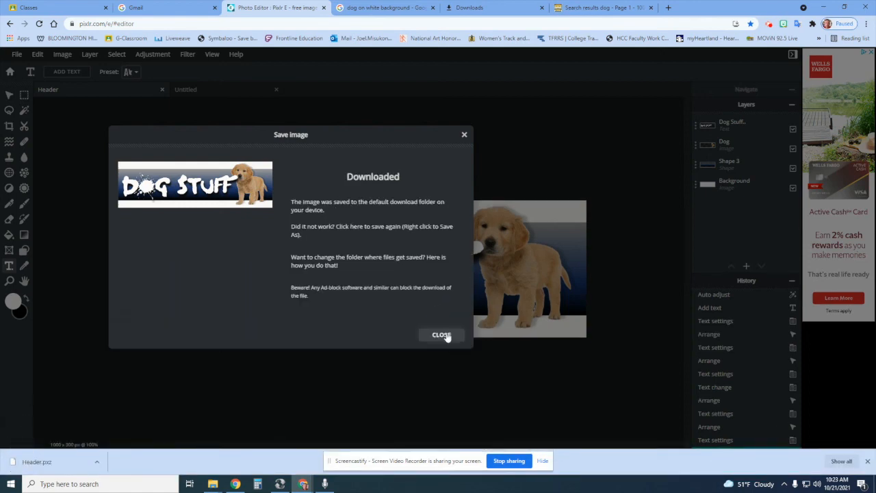
click(441, 334)
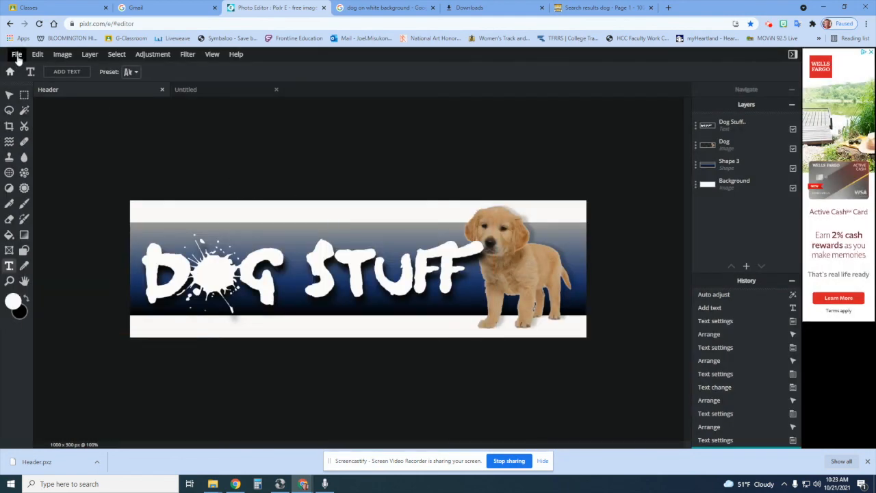
click(17, 55)
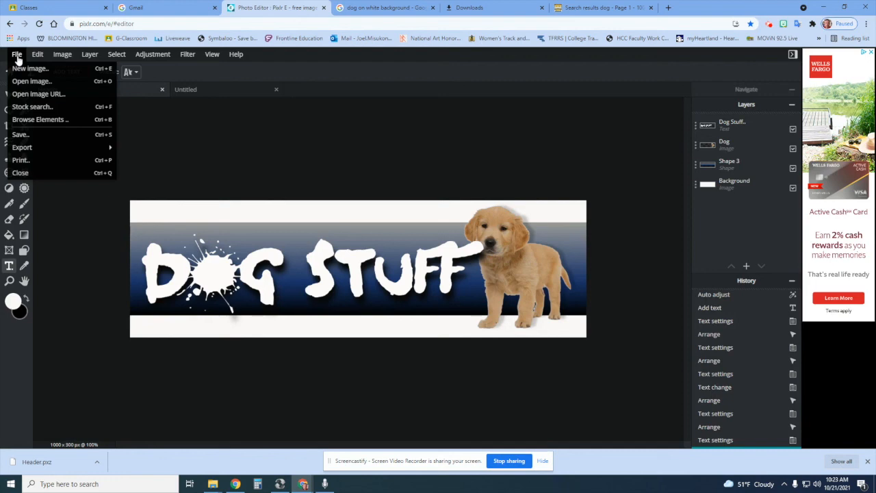
click(23, 135)
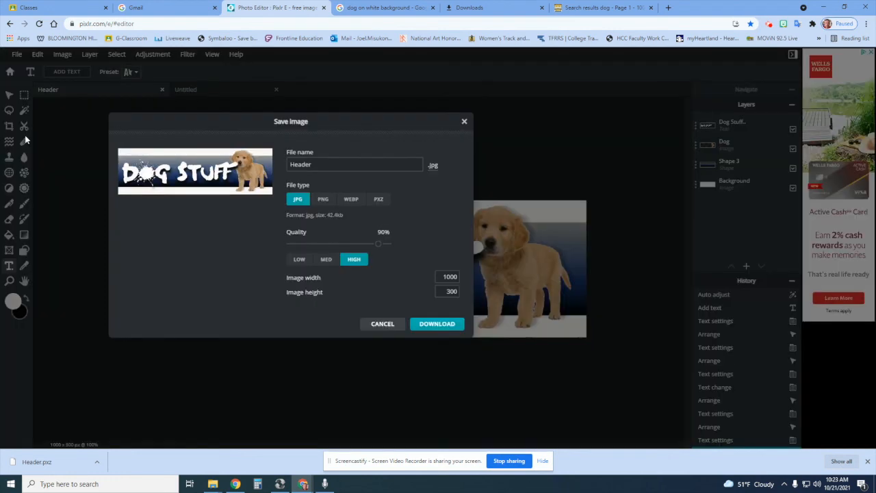
click(380, 200)
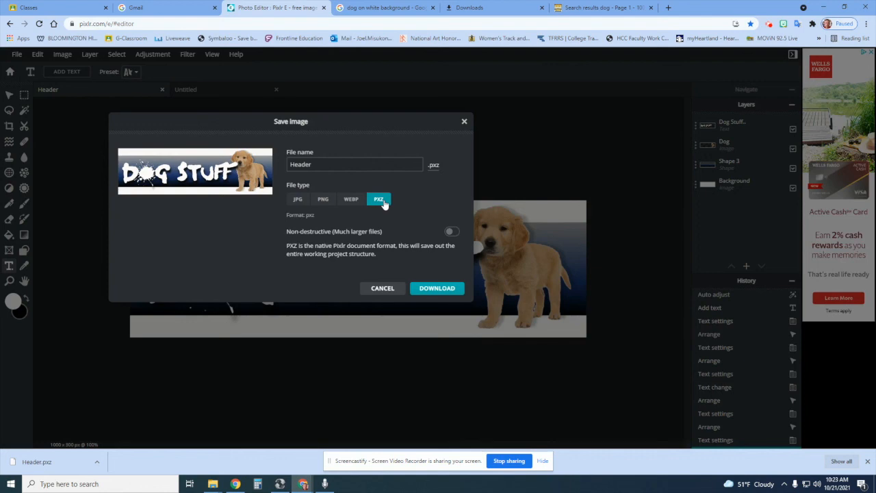
click(298, 200)
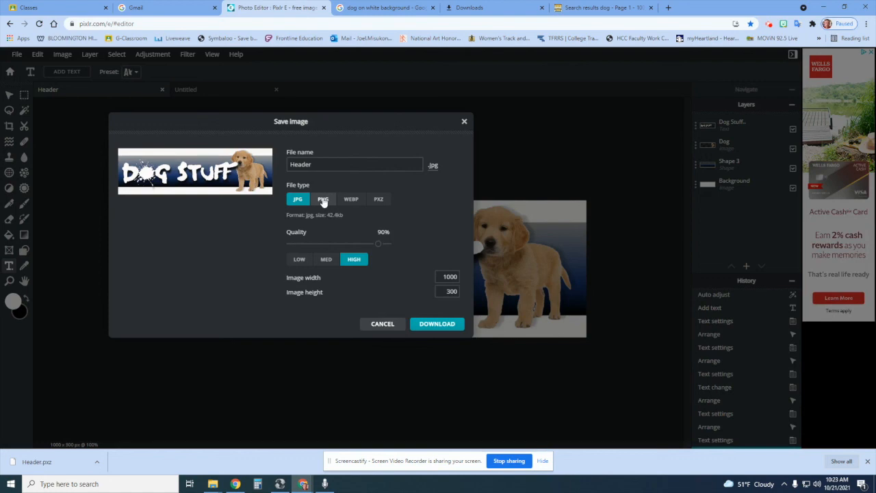
click(464, 121)
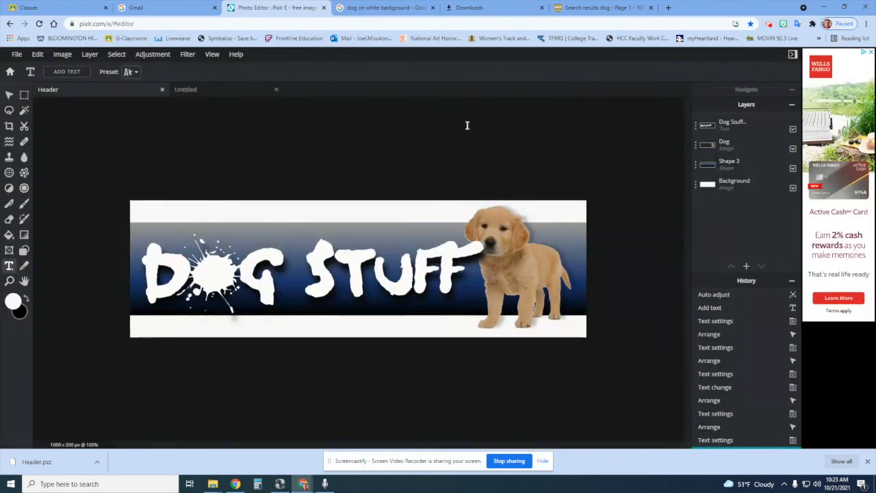